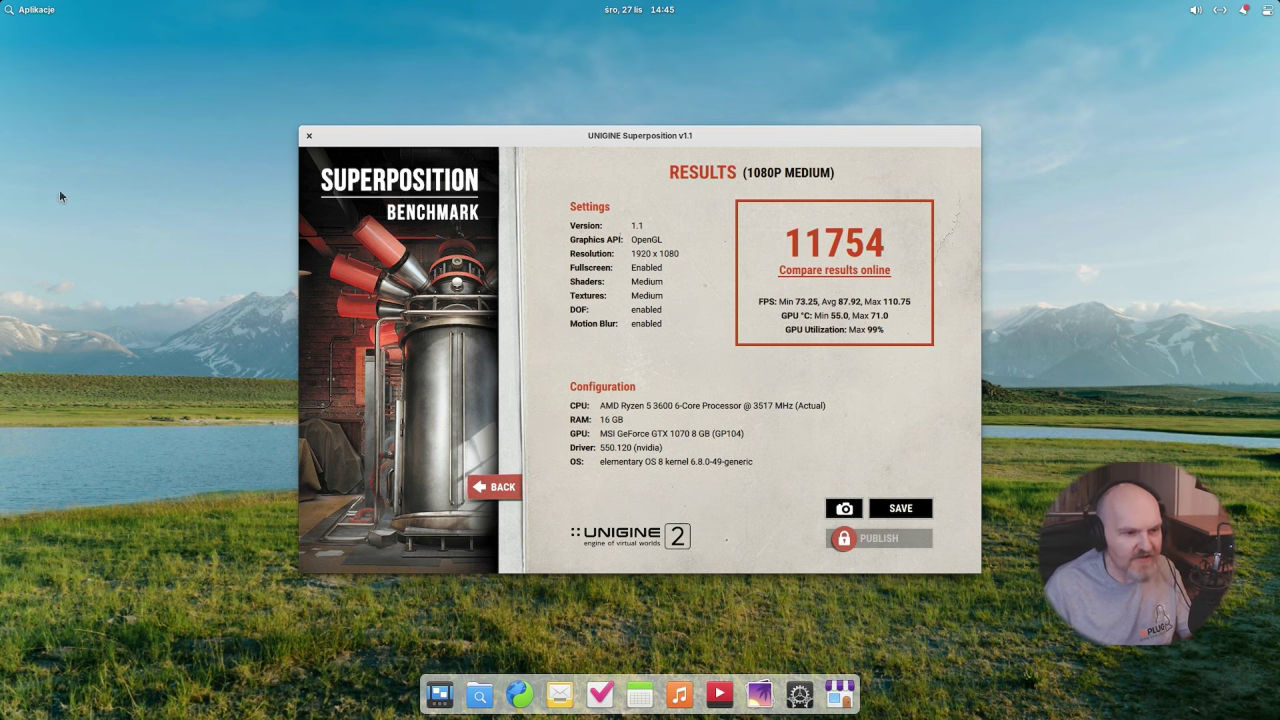
Close the Superposition benchmark results and open the wd-4tb-backup network share in the file manager.
{"action": "left_click", "coordinate": [309, 136]}
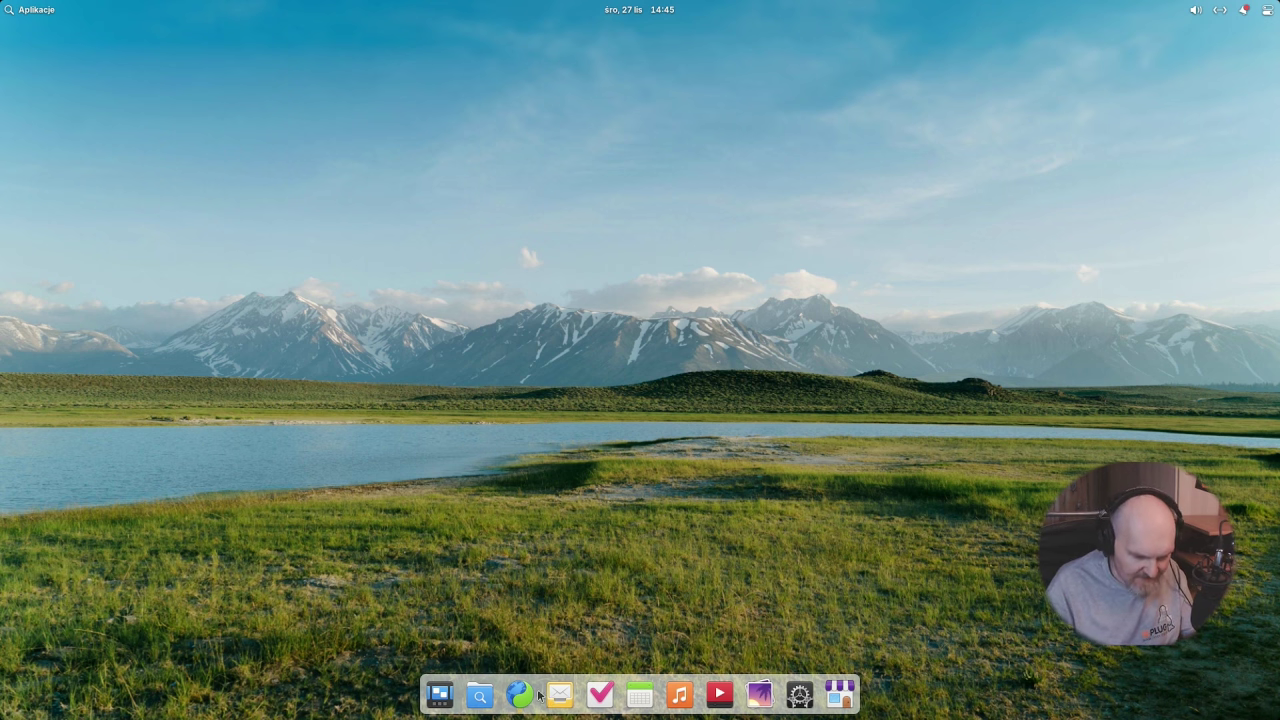
{"action": "key", "text": "super+e"}
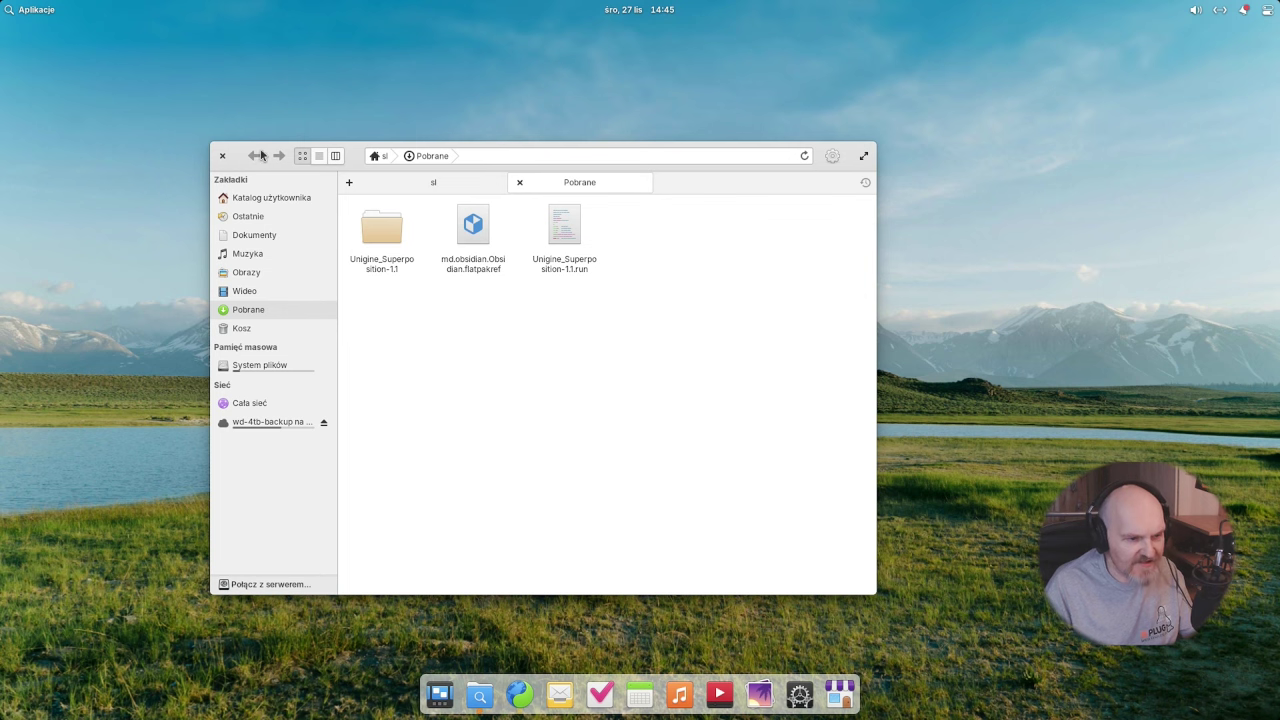
{"action": "left_click_drag", "start_coordinate": [260, 155], "coordinate": [288, 119]}
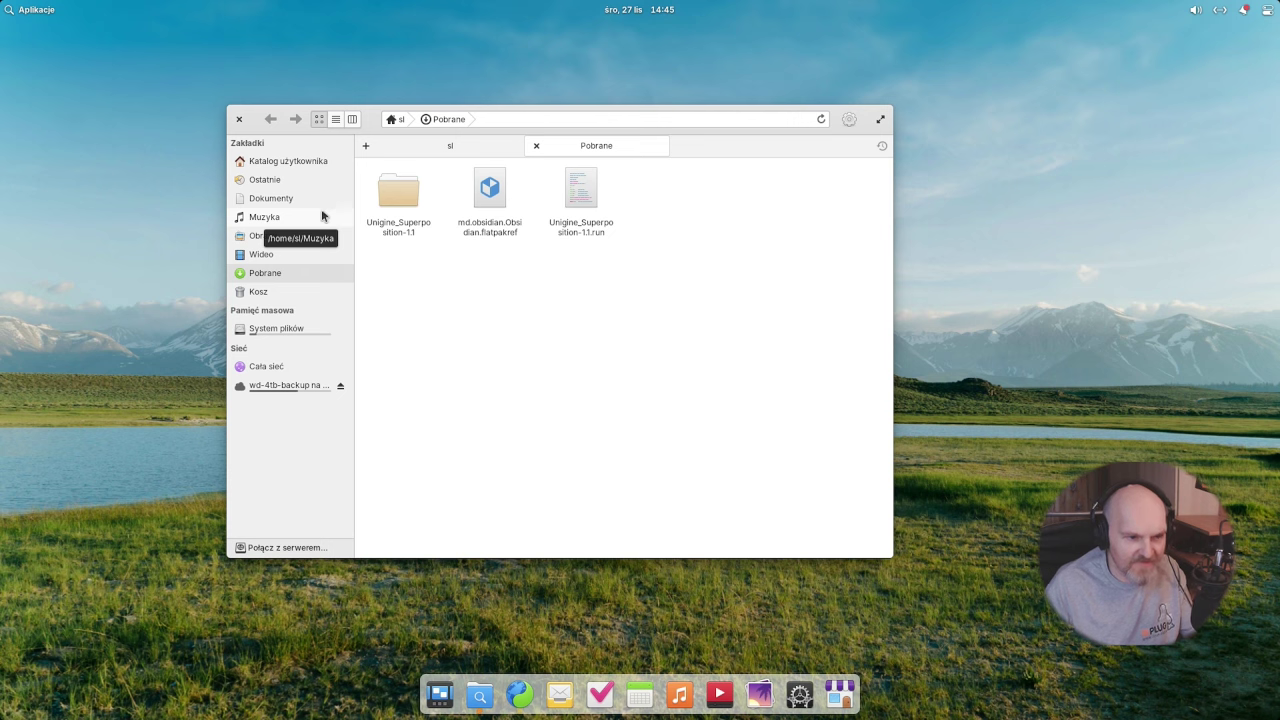
{"action": "left_click", "coordinate": [273, 368]}
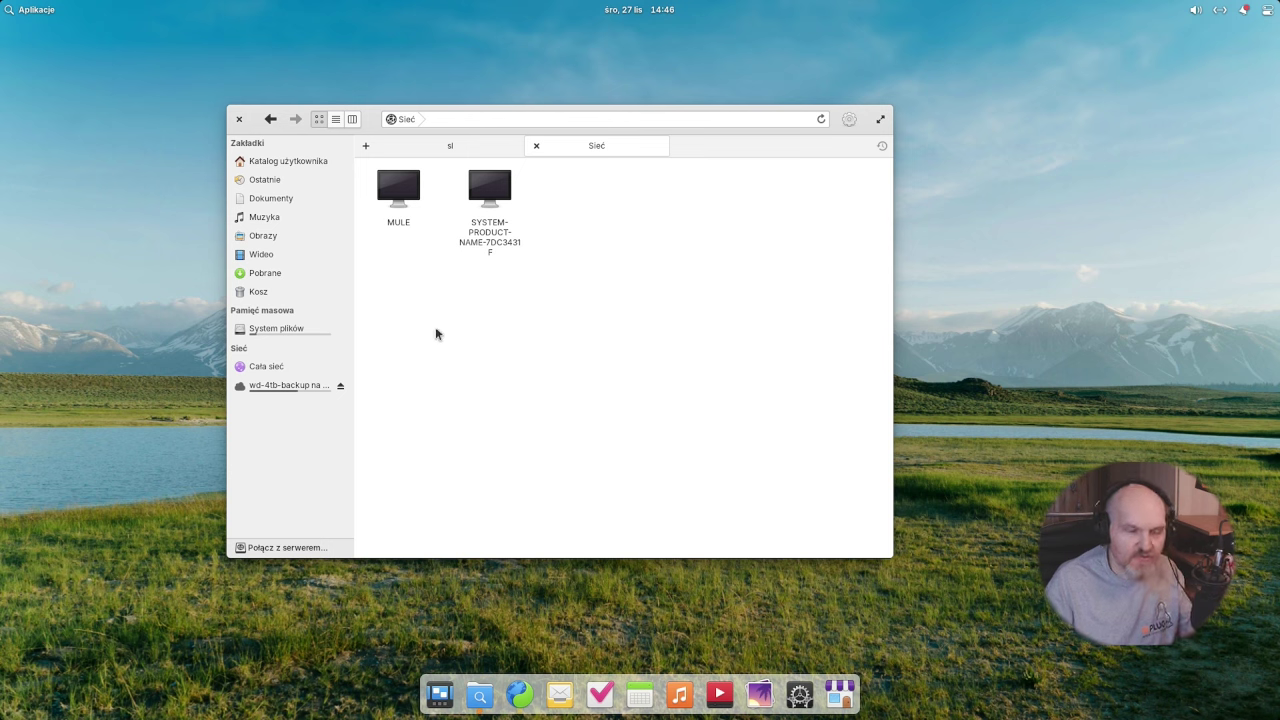
{"action": "left_click", "coordinate": [277, 393]}
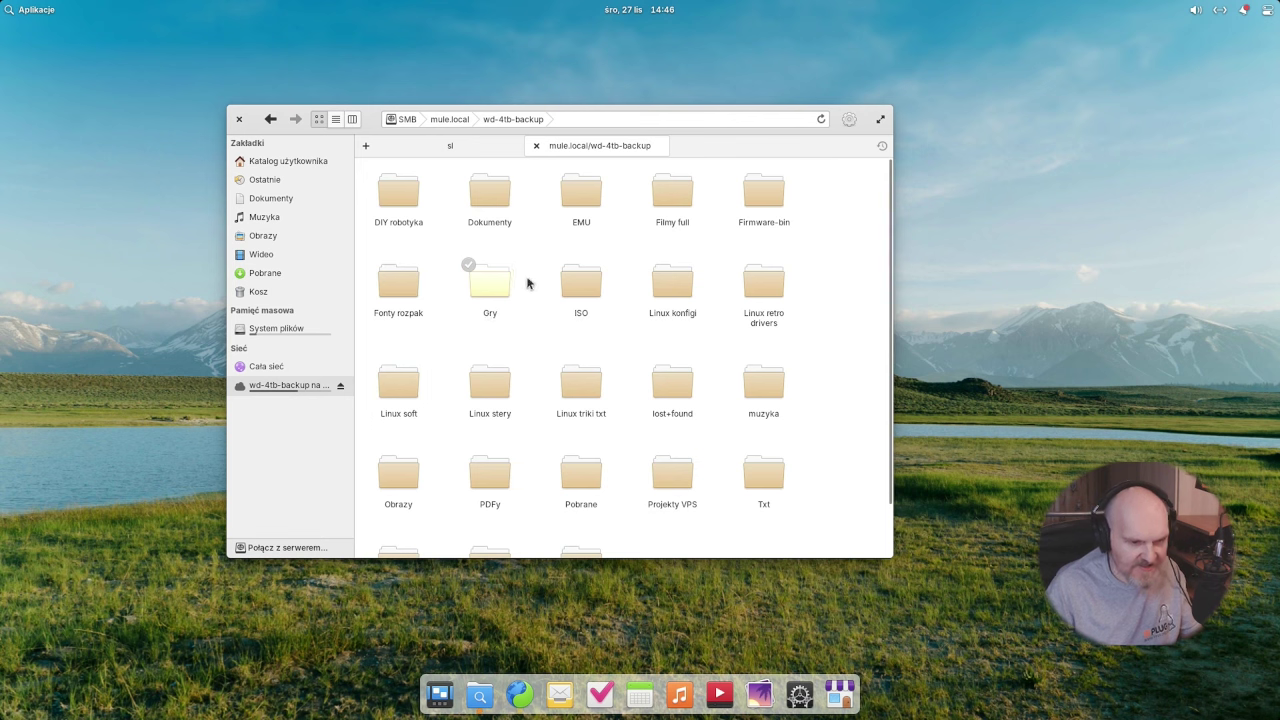
Play the first episode in Filmy full > Seriale > Polskie > 07 ZGLOS SIE KOMPLET, and close the video player.
{"action": "left_click", "coordinate": [679, 219]}
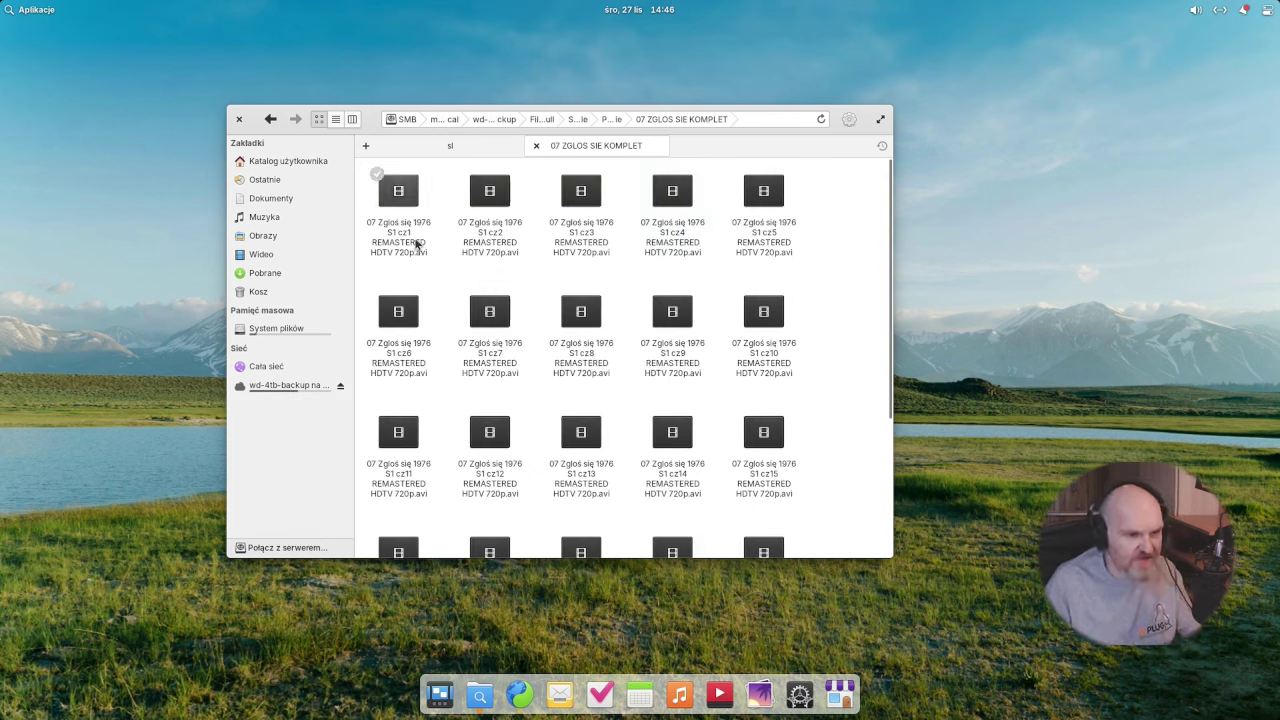
{"action": "left_click", "coordinate": [412, 197]}
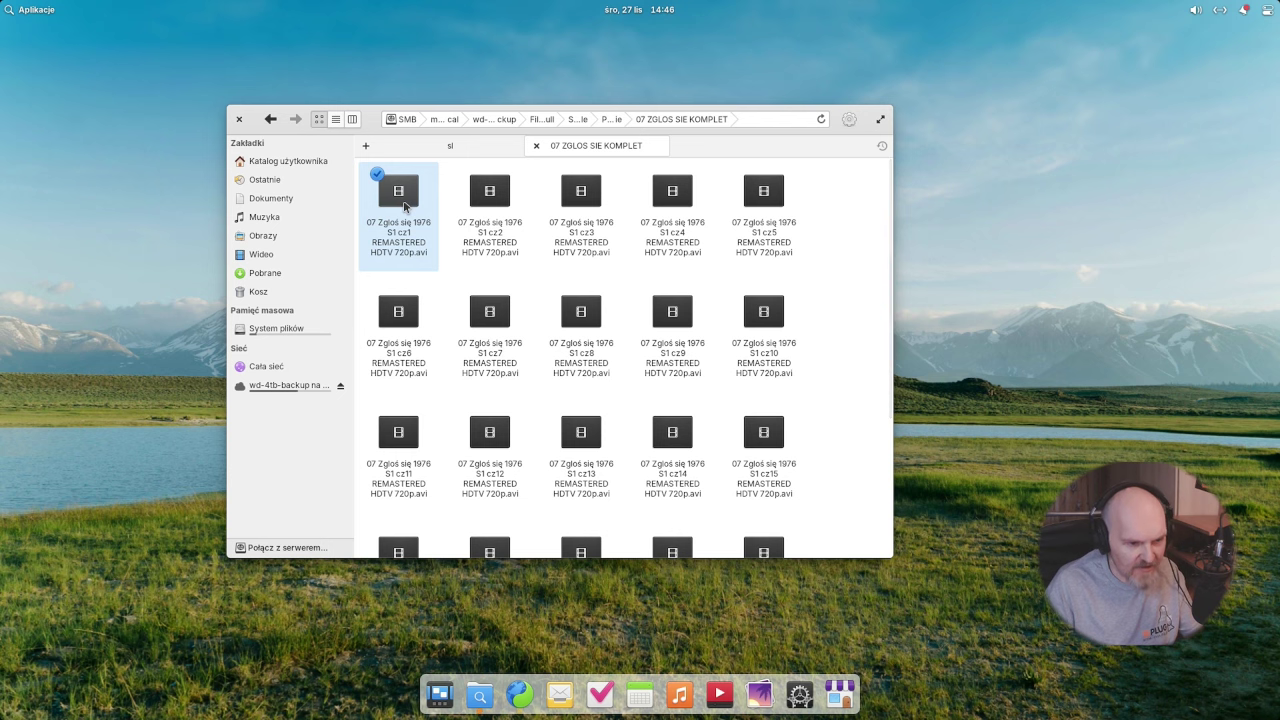
{"action": "double_click", "coordinate": [404, 206]}
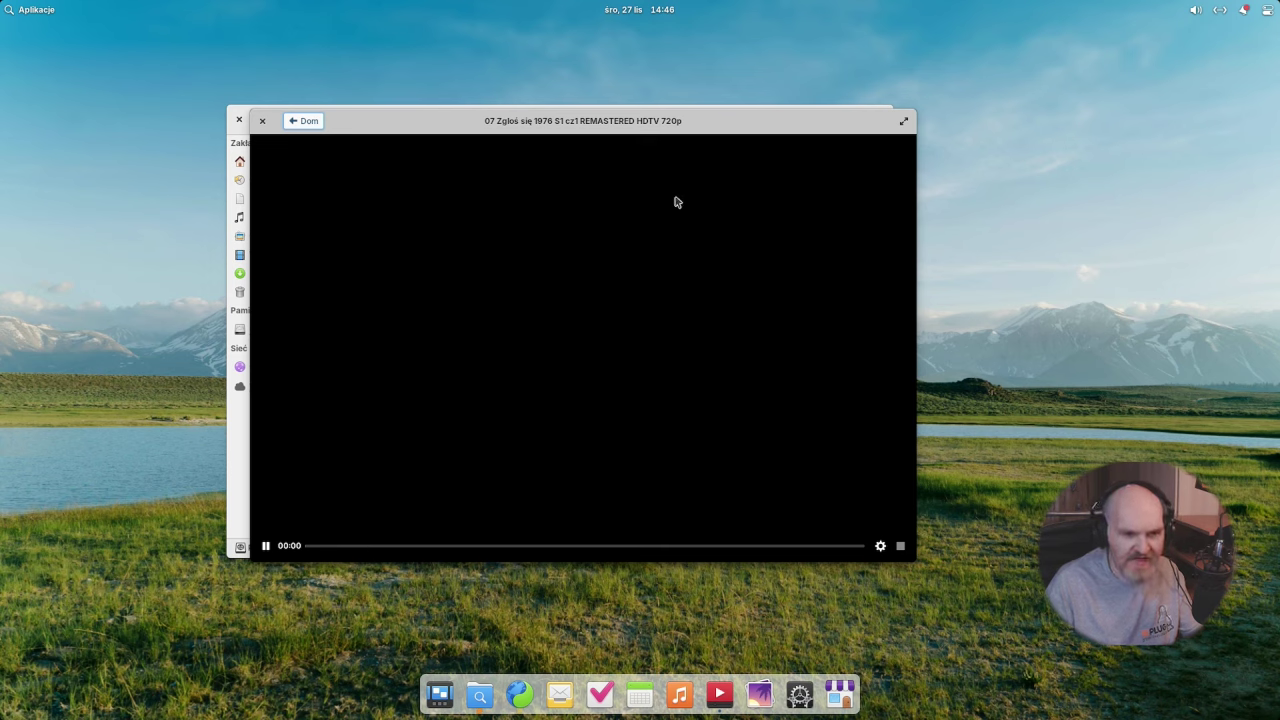
{"action": "left_click", "coordinate": [262, 122]}
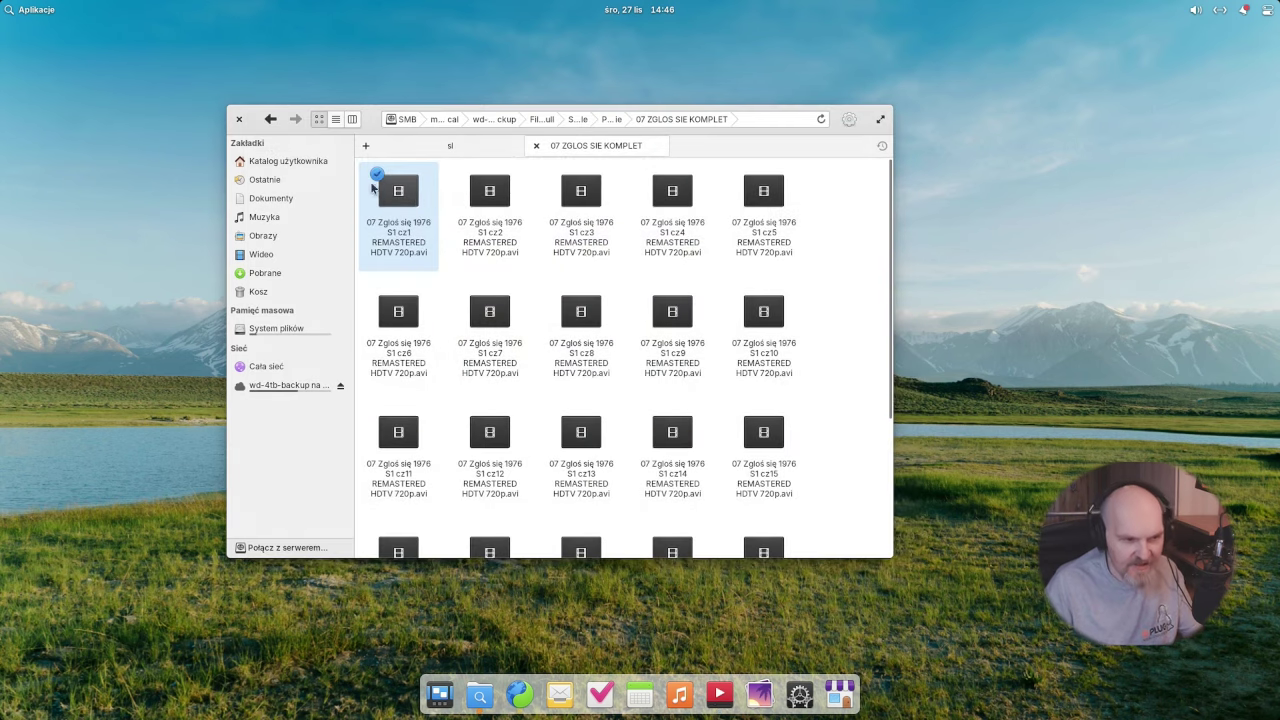
Play Alternatywy 4 cz 2.avi from the neighbouring Alternatywy 4 komplet folder and close the video player.
{"action": "left_click", "coordinate": [269, 122]}
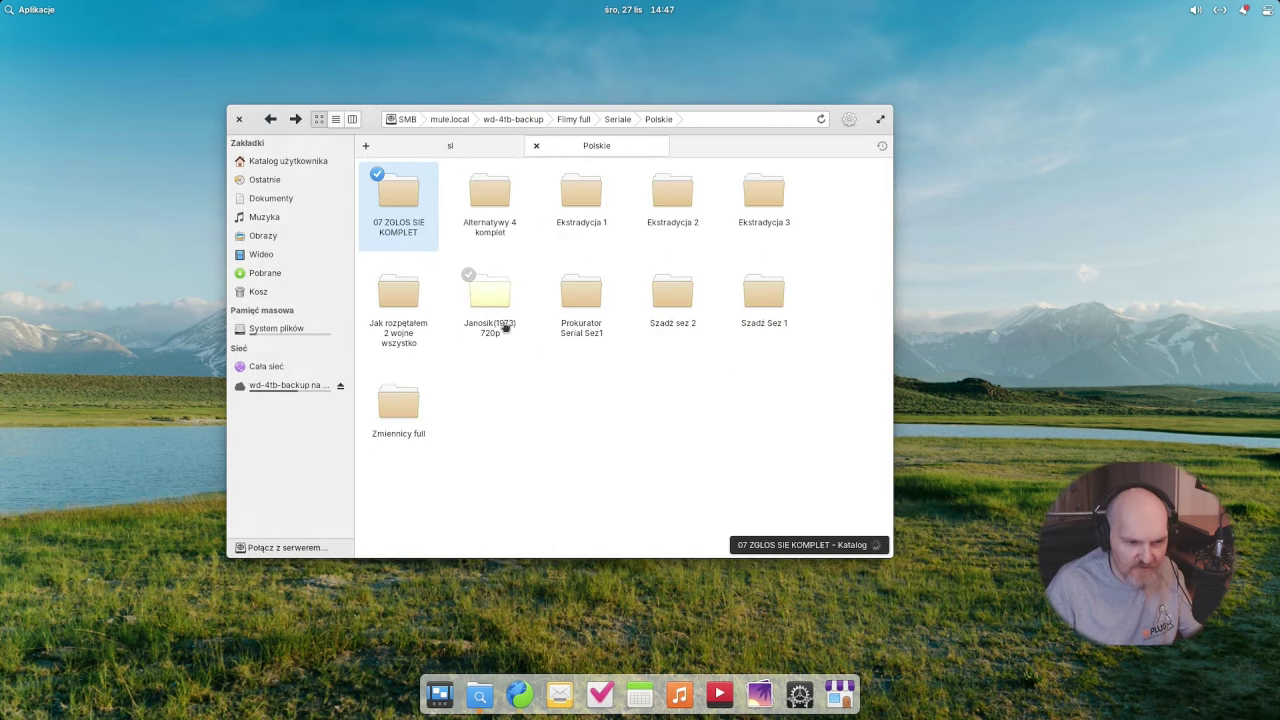
{"action": "left_click", "coordinate": [494, 214]}
{"action": "left_click", "coordinate": [499, 221]}
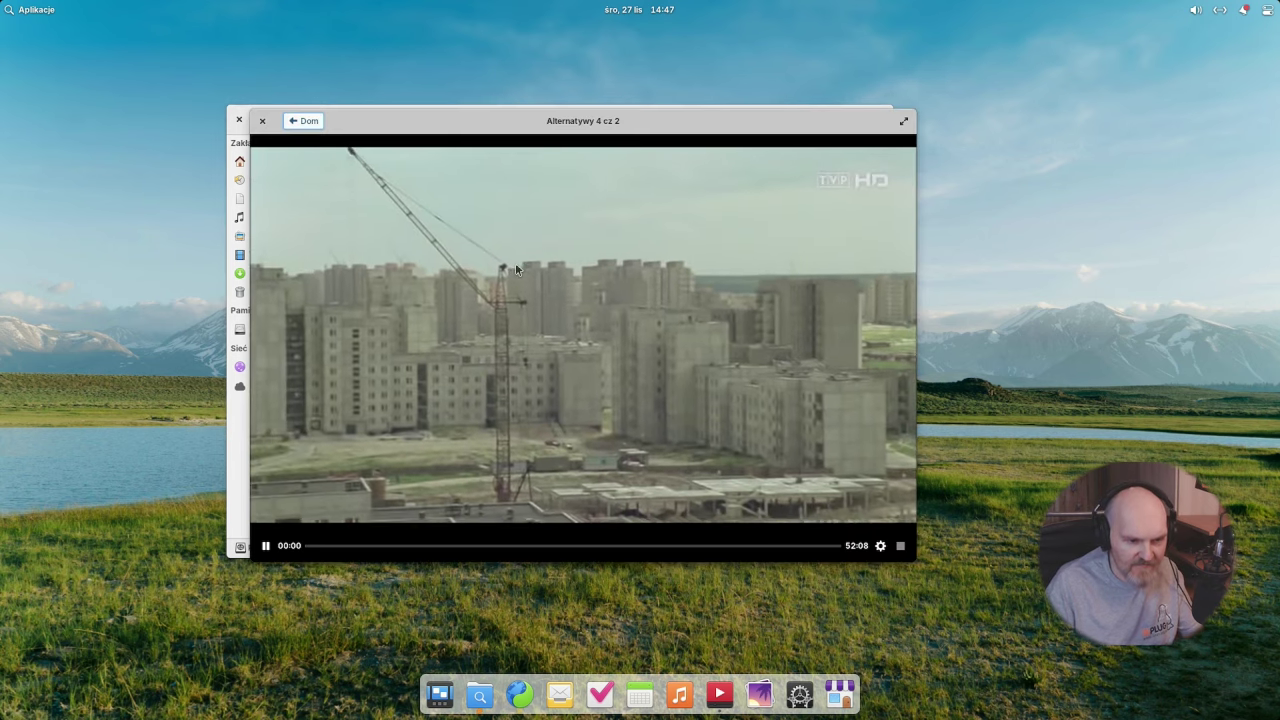
{"action": "left_click", "coordinate": [263, 122]}
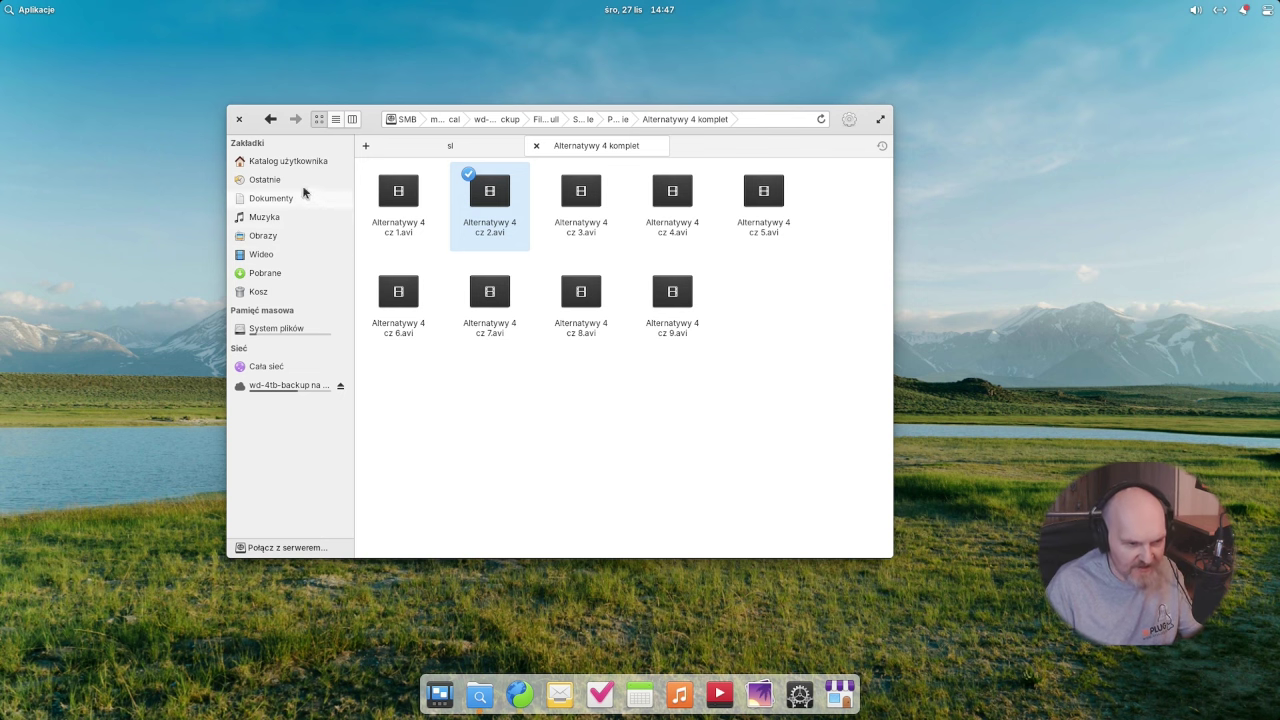
Examine the connection types offered for connecting to a server, cancel the dialog and close the file manager.
{"action": "left_click", "coordinate": [285, 547]}
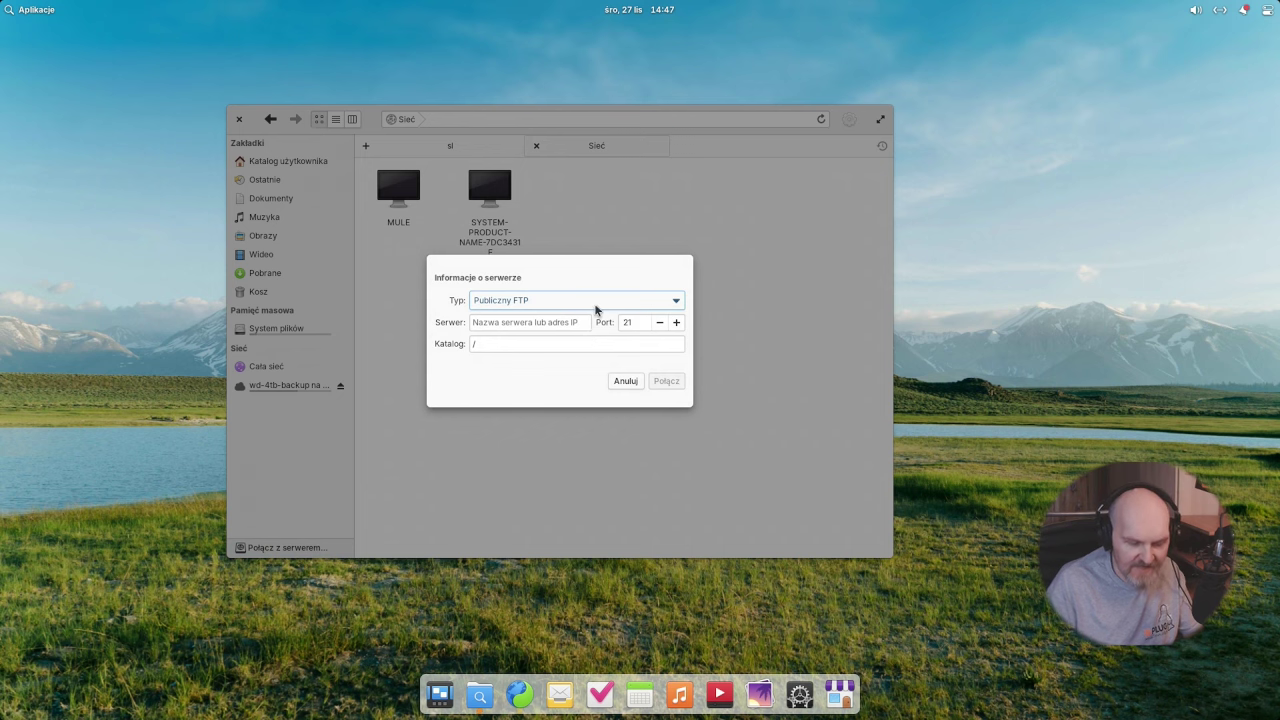
{"action": "left_click", "coordinate": [596, 310]}
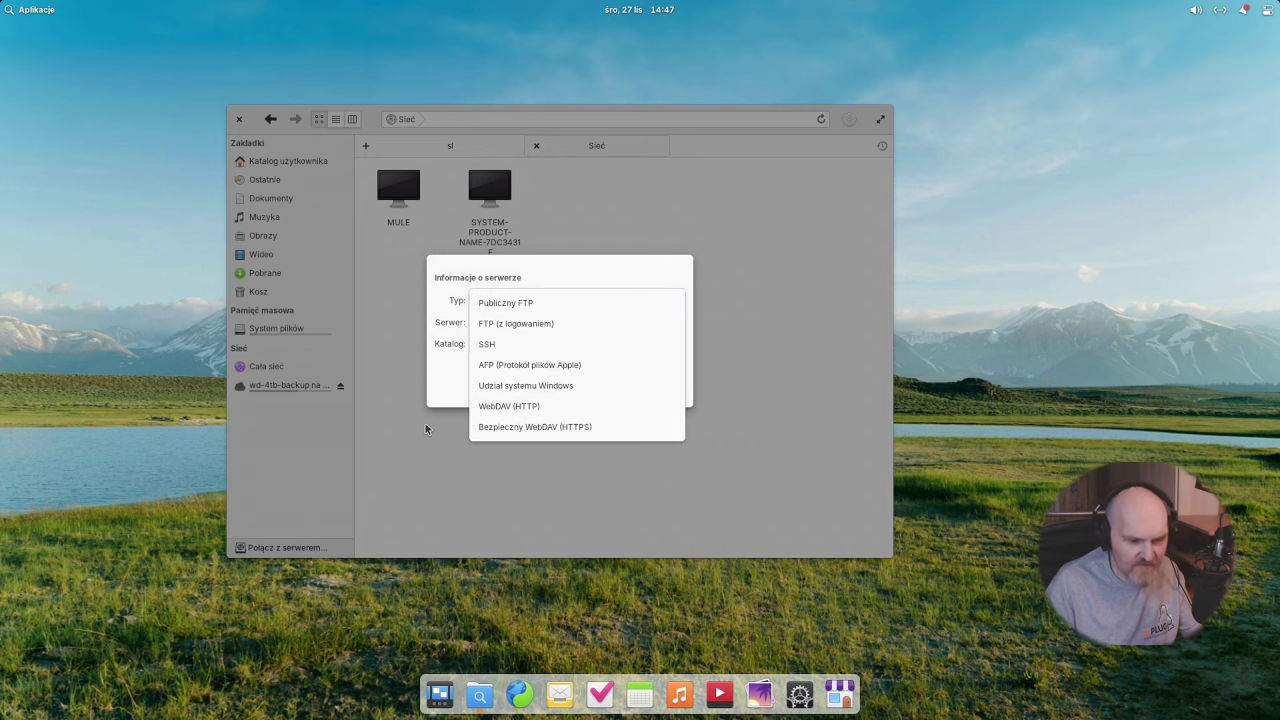
{"action": "left_click", "coordinate": [425, 423]}
{"action": "left_click", "coordinate": [626, 382]}
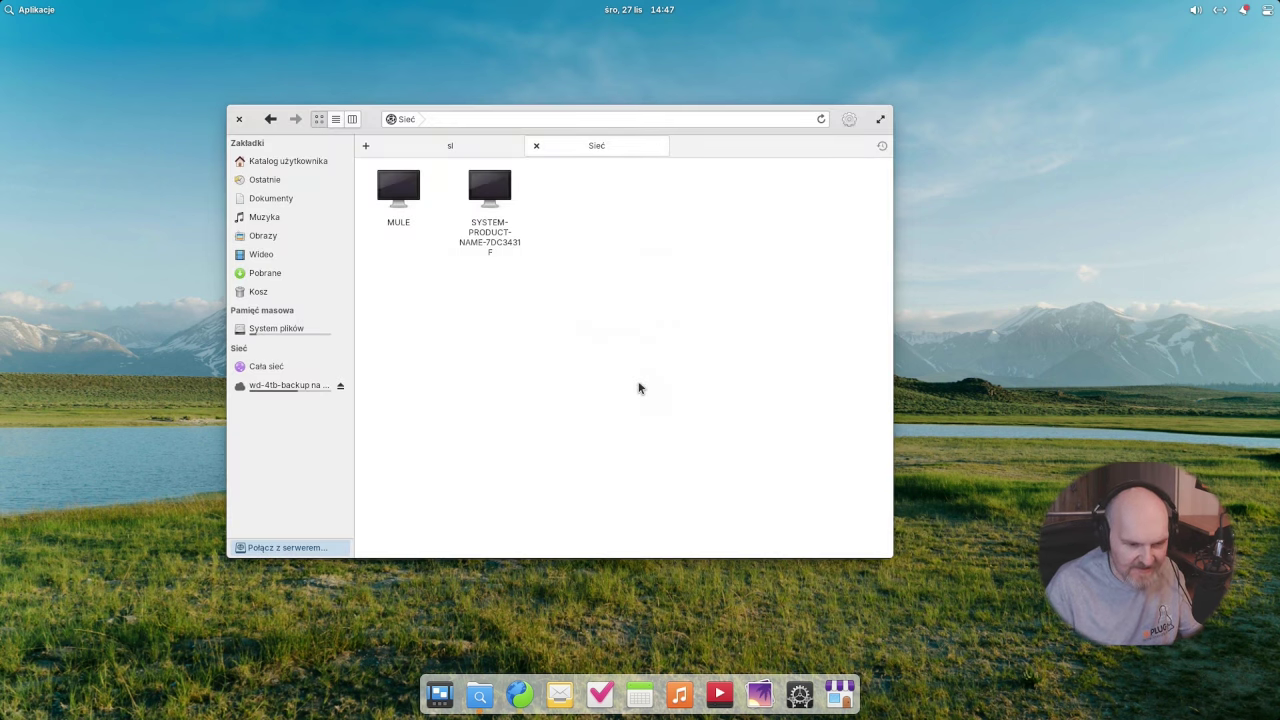
{"action": "key", "text": "ctrl+q"}
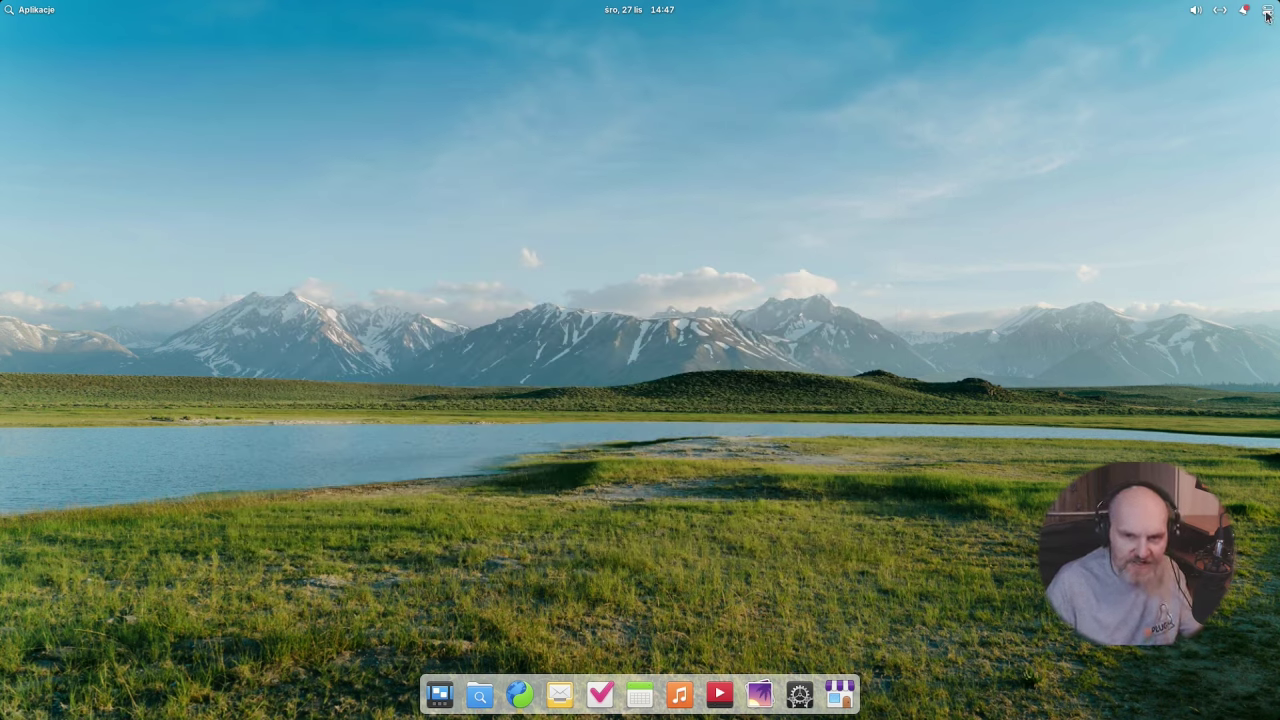
Open the full system settings from the quick settings and enlarge the settings window on the desktop.
{"action": "left_click", "coordinate": [1267, 12]}
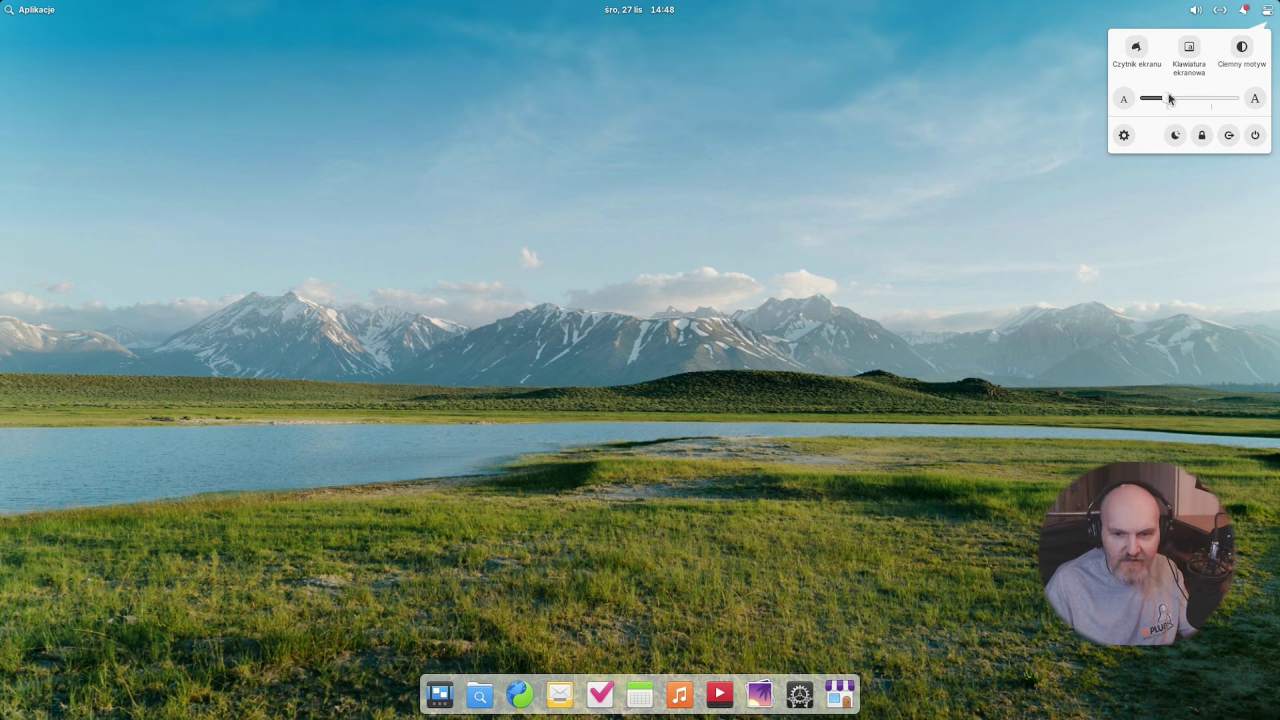
{"action": "left_click_drag", "start_coordinate": [1169, 99], "coordinate": [1123, 151]}
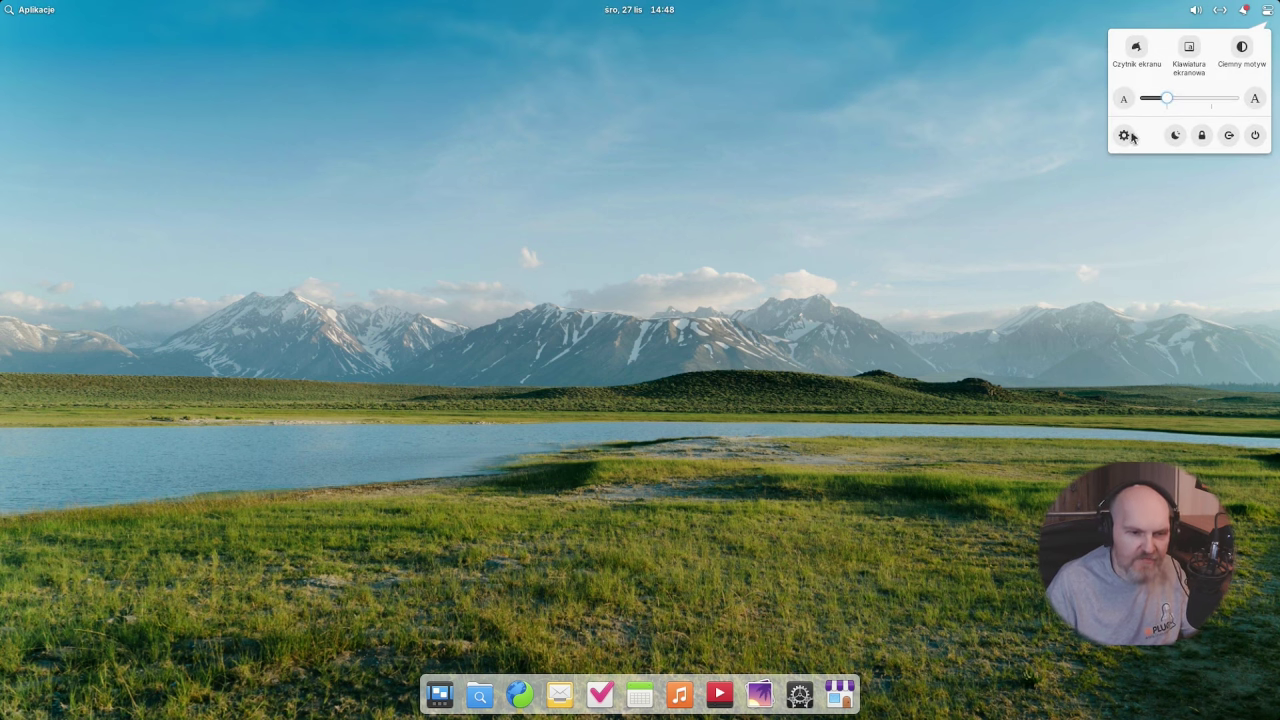
{"action": "left_click", "coordinate": [1124, 135]}
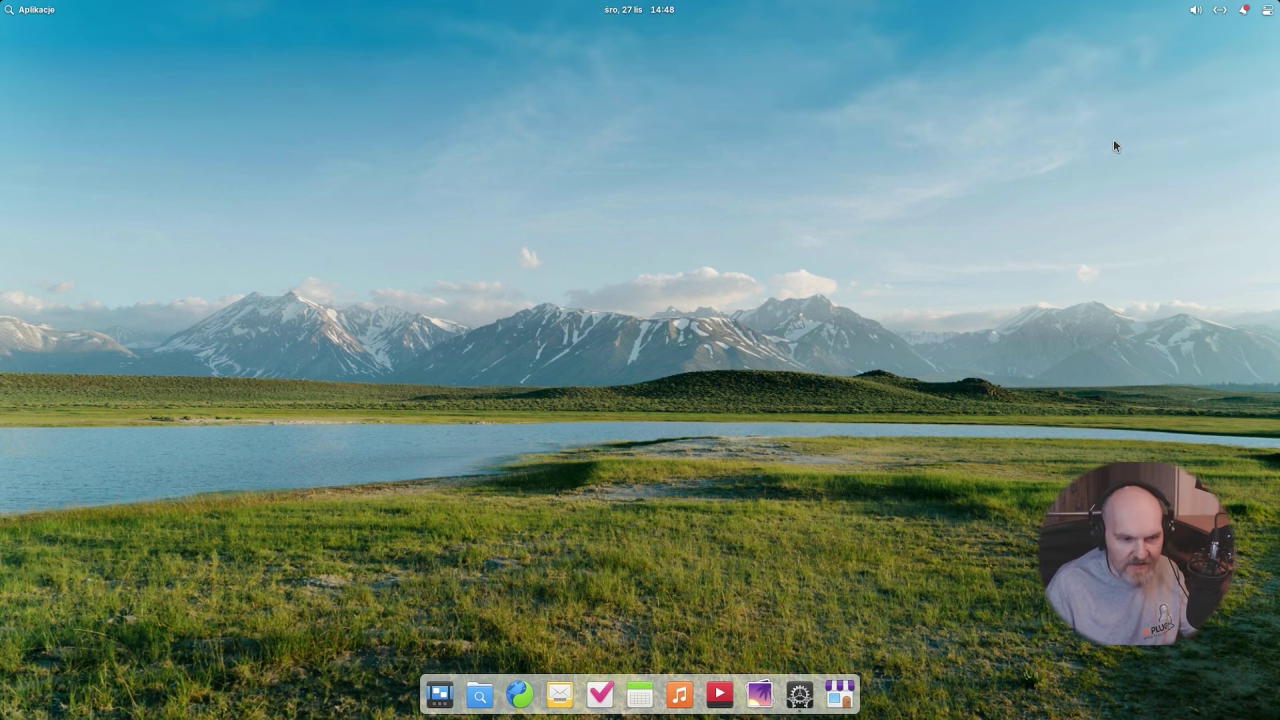
{"action": "left_click_drag", "start_coordinate": [238, 114], "coordinate": [209, 109]}
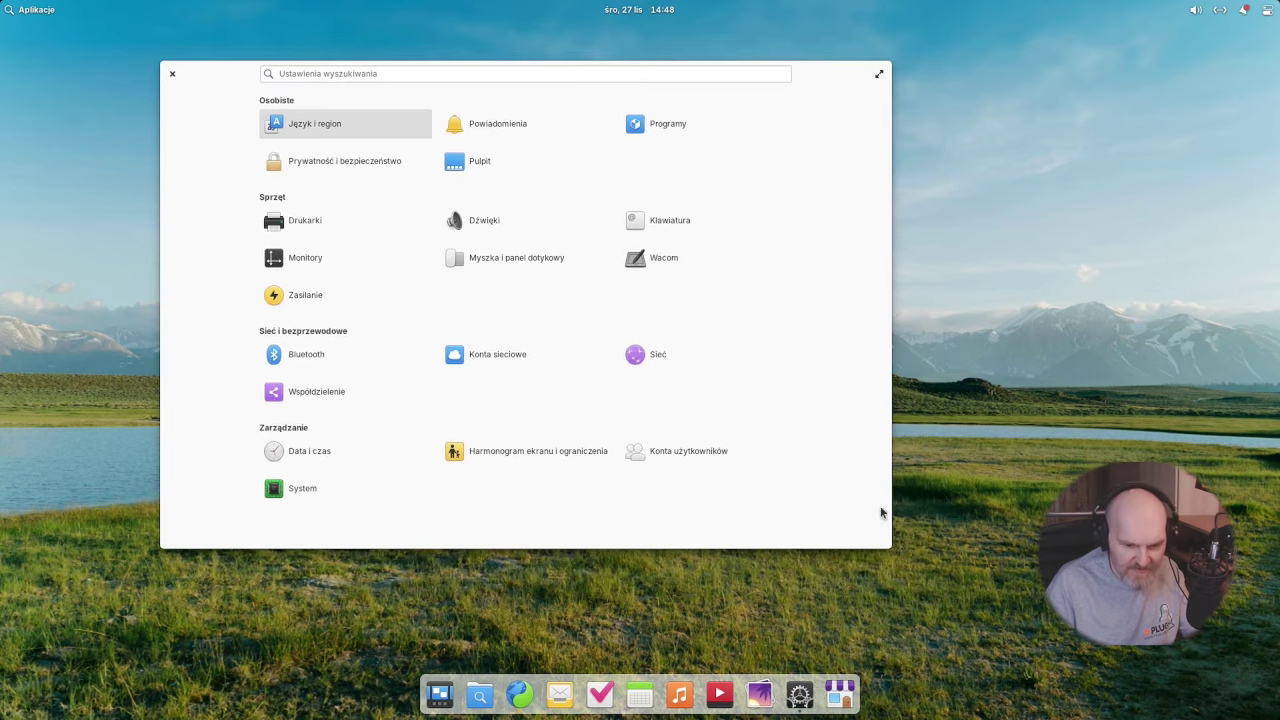
{"action": "left_click_drag", "start_coordinate": [888, 545], "coordinate": [418, 320]}
{"action": "left_click_drag", "start_coordinate": [293, 253], "coordinate": [983, 589]}
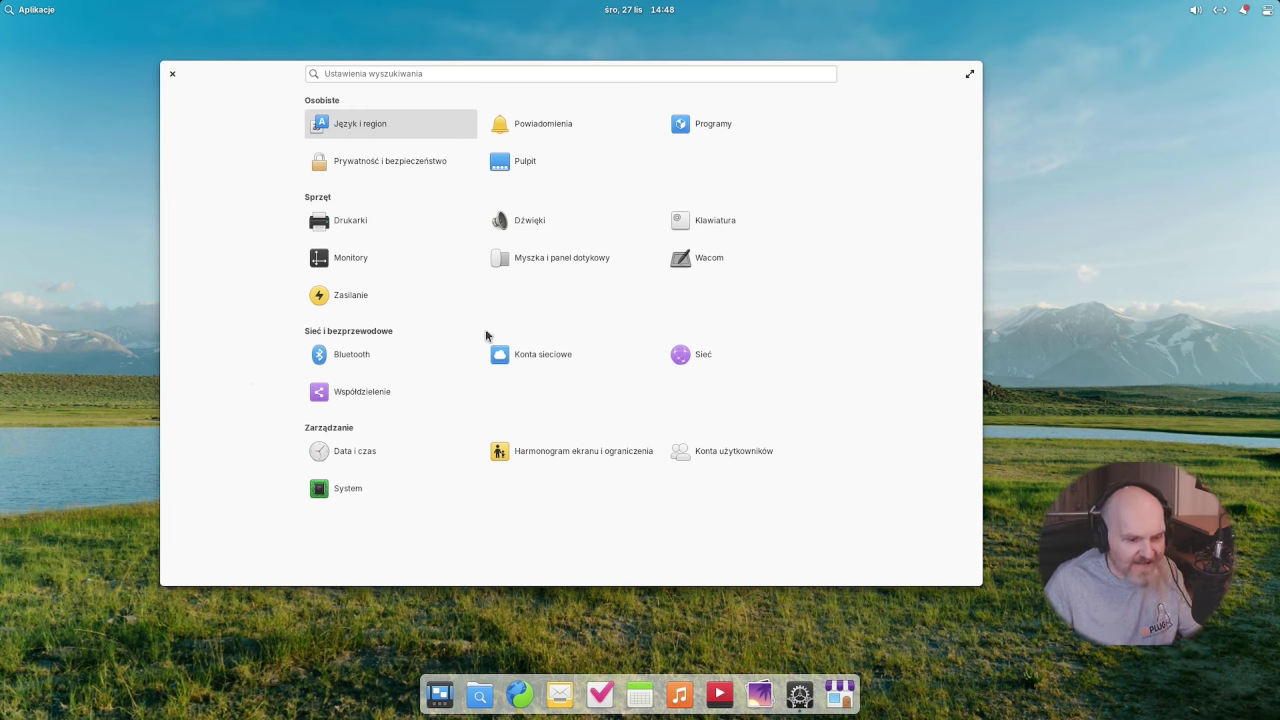
Examine the operating system details and the hardware summary in the System settings.
{"action": "left_click", "coordinate": [349, 489]}
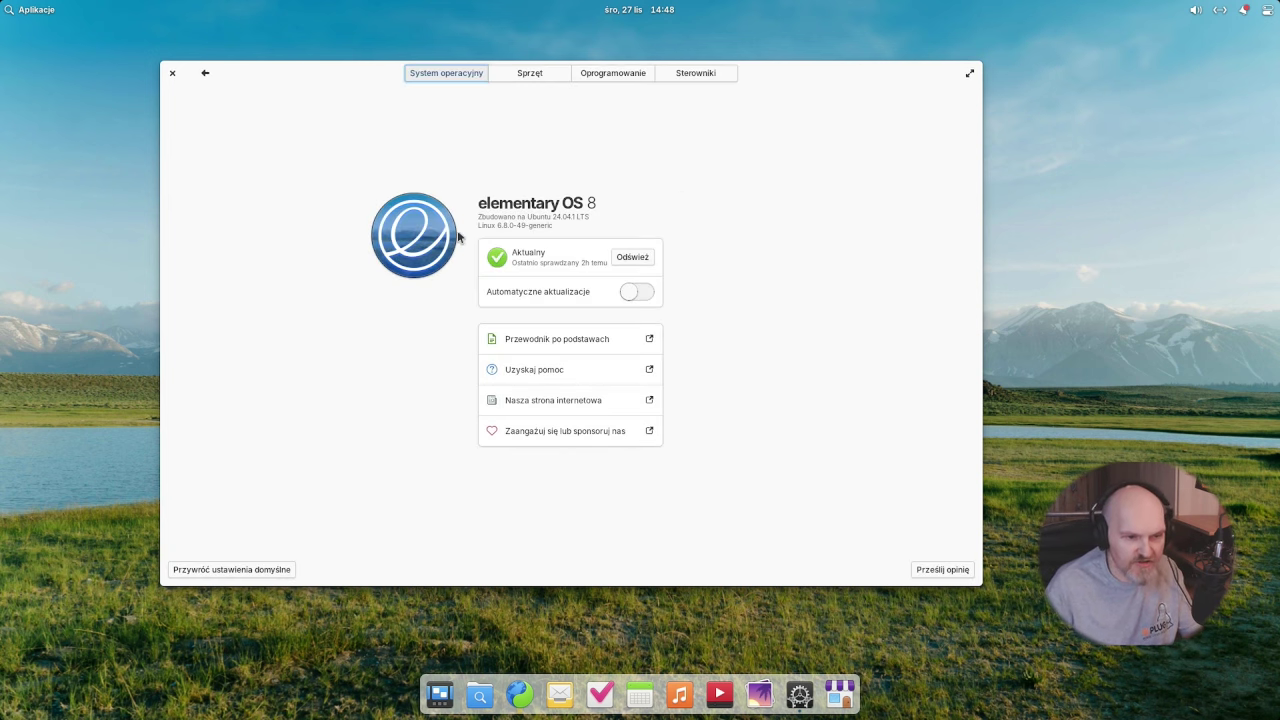
{"action": "mouse_move", "coordinate": [246, 77]}
{"action": "left_mouse_down"}
{"action": "mouse_move", "coordinate": [397, 140]}
{"action": "mouse_move", "coordinate": [300, 74]}
{"action": "mouse_move", "coordinate": [243, 71]}
{"action": "left_mouse_up"}
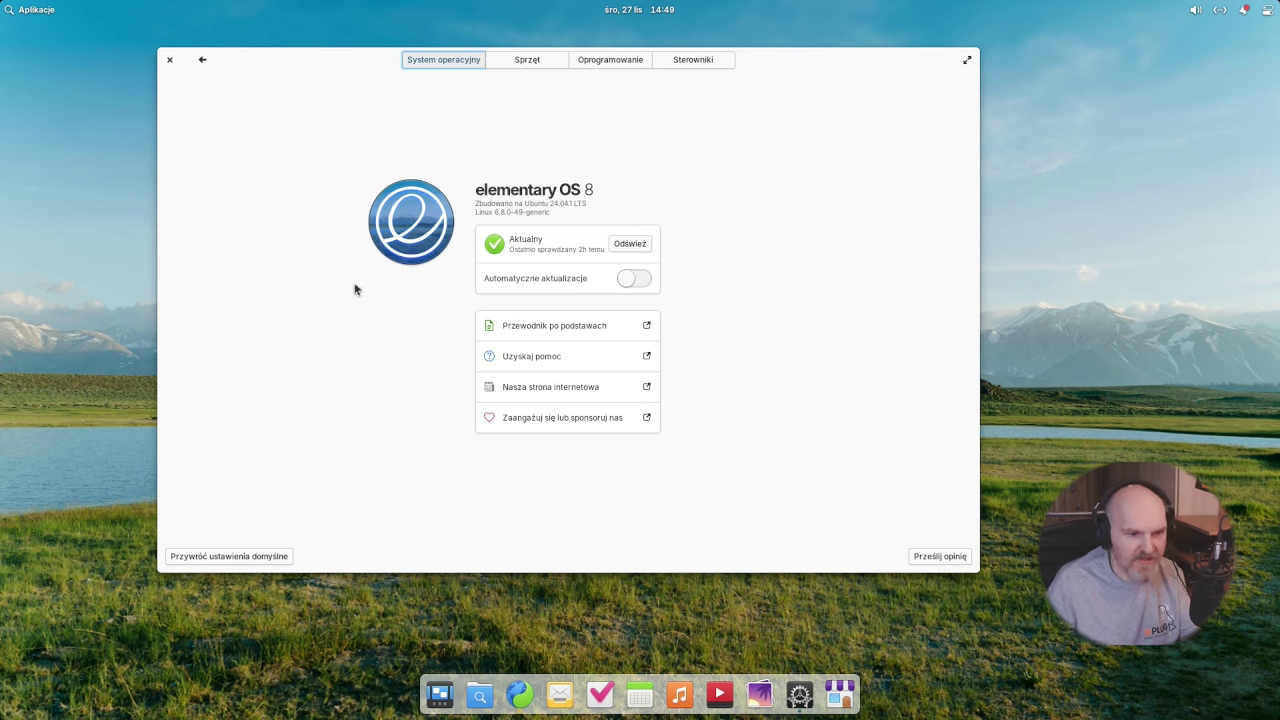
{"action": "left_click", "coordinate": [528, 62]}
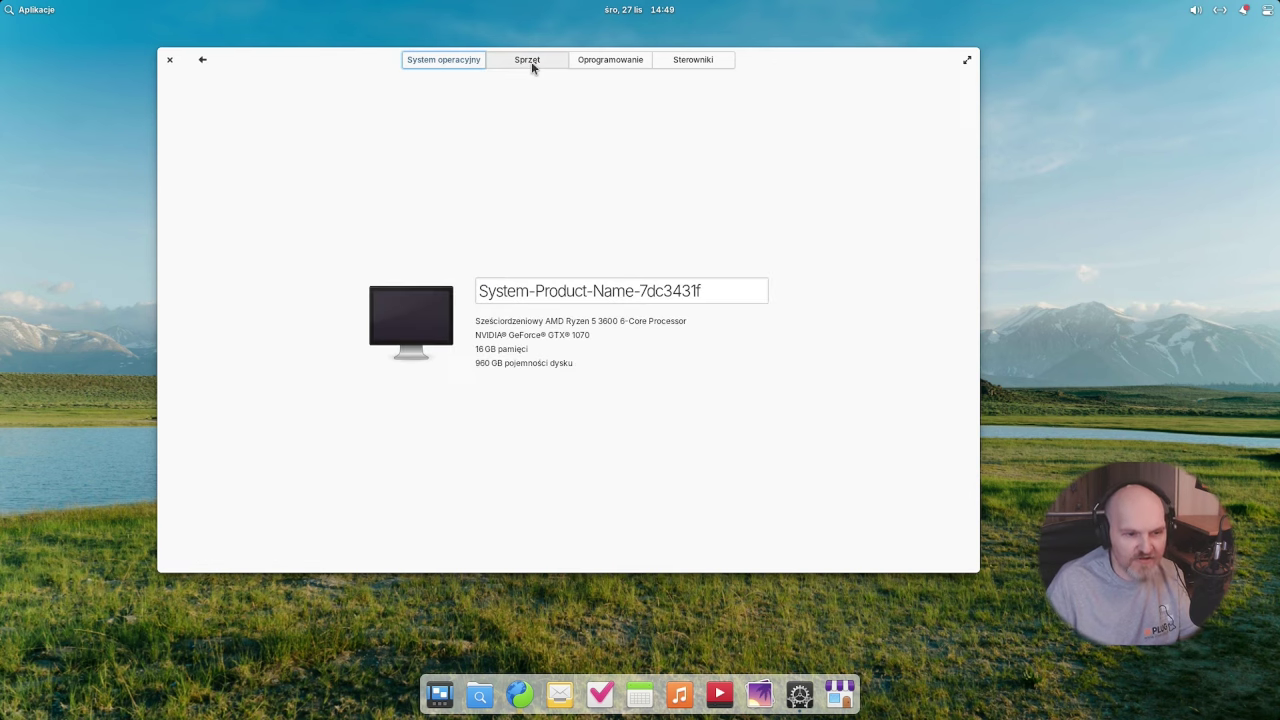
Examine the device firmware list and the available NVIDIA drivers, highlighting SUV400S37240G and nvidia-driver-550.
{"action": "left_click", "coordinate": [595, 61]}
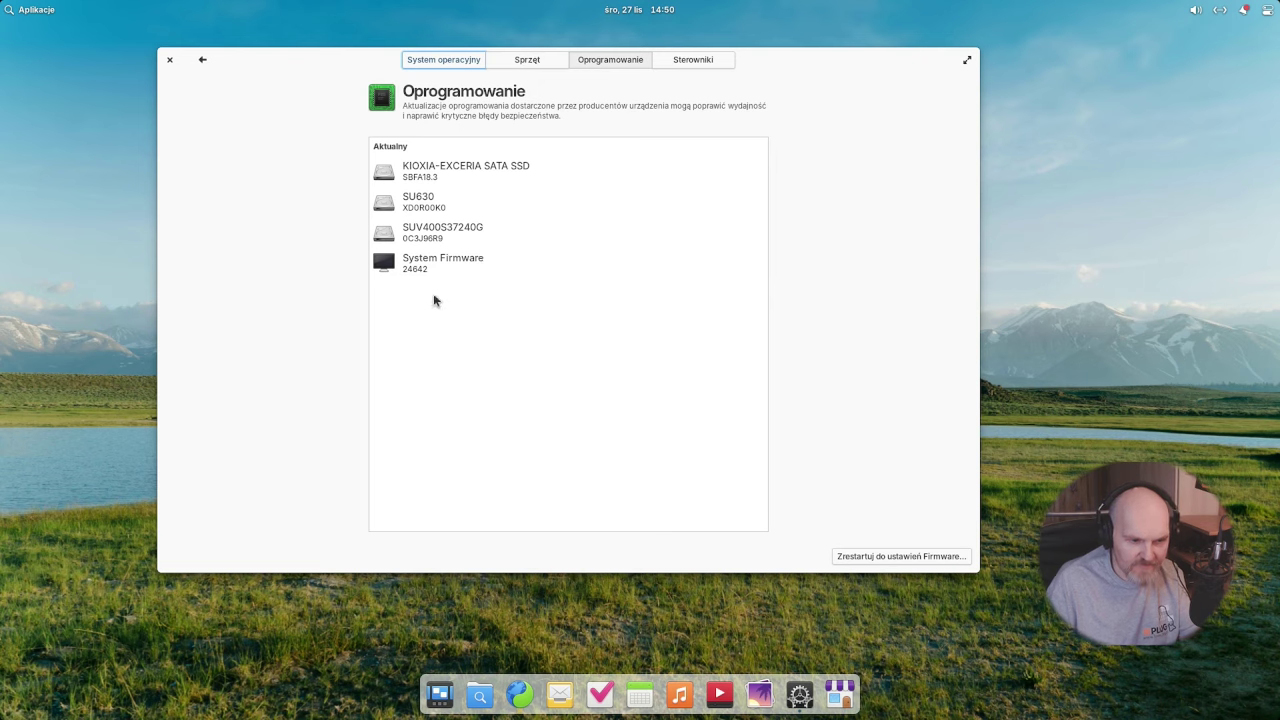
{"action": "left_click", "coordinate": [425, 233]}
{"action": "left_click", "coordinate": [447, 151]}
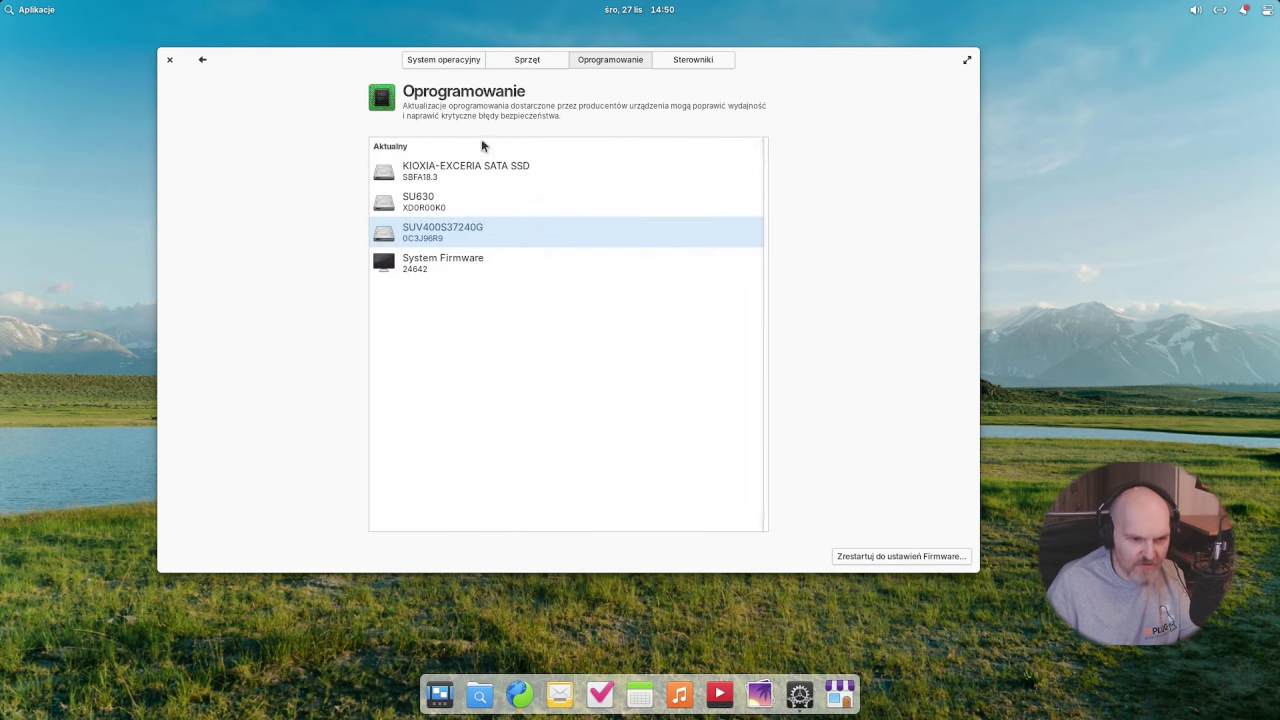
{"action": "left_click", "coordinate": [687, 62]}
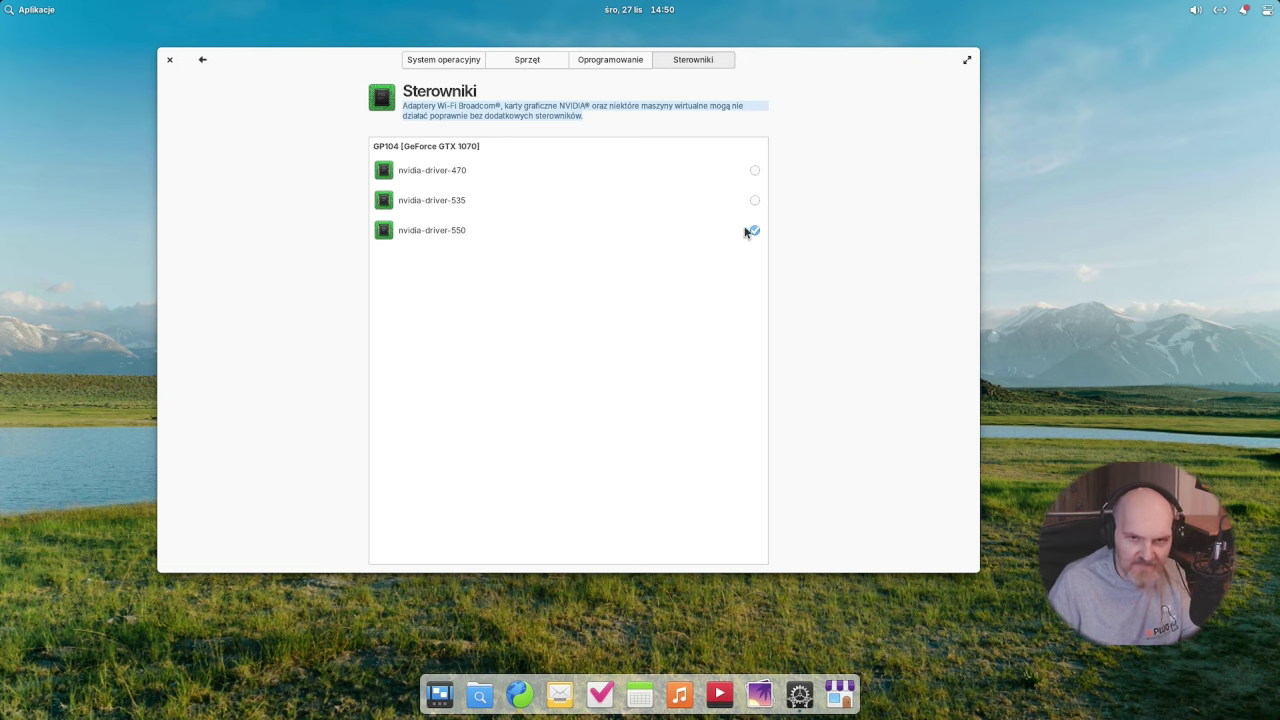
{"action": "left_click", "coordinate": [444, 240]}
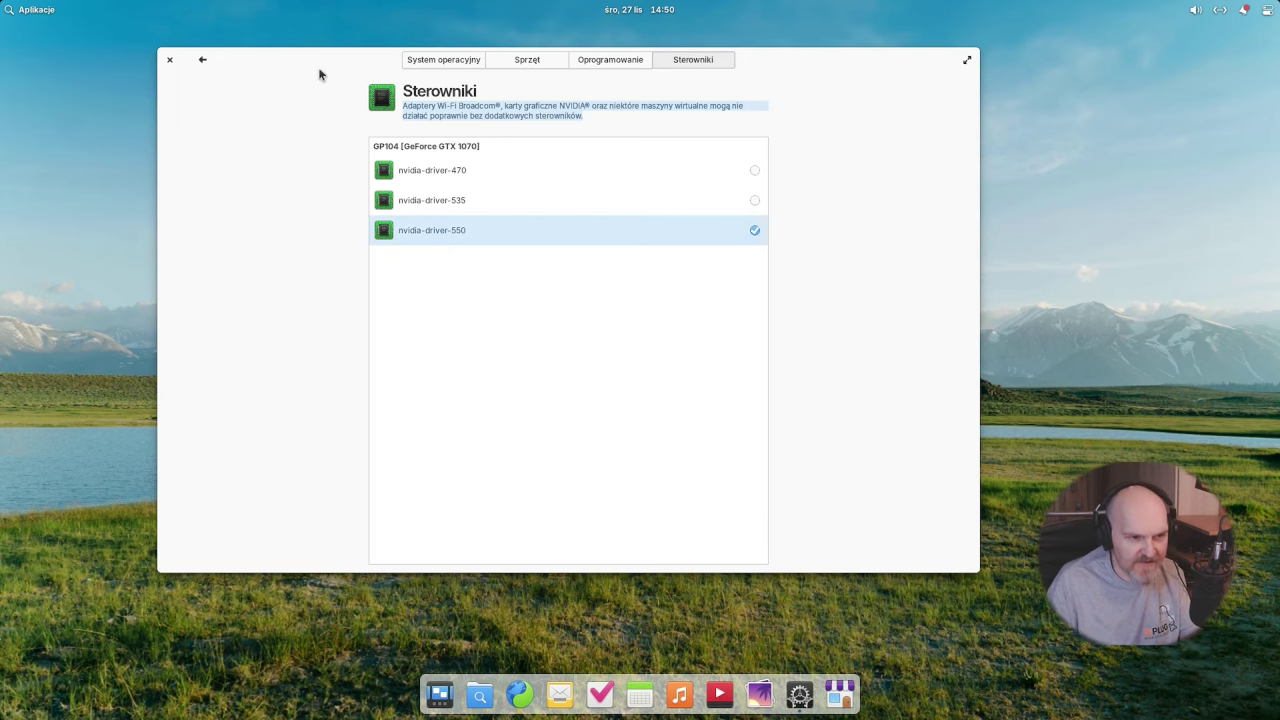
Examine the resolution, rotation and refresh rate options of the connected monitor in the display settings.
{"action": "left_click", "coordinate": [202, 59]}
{"action": "left_click", "coordinate": [518, 231]}
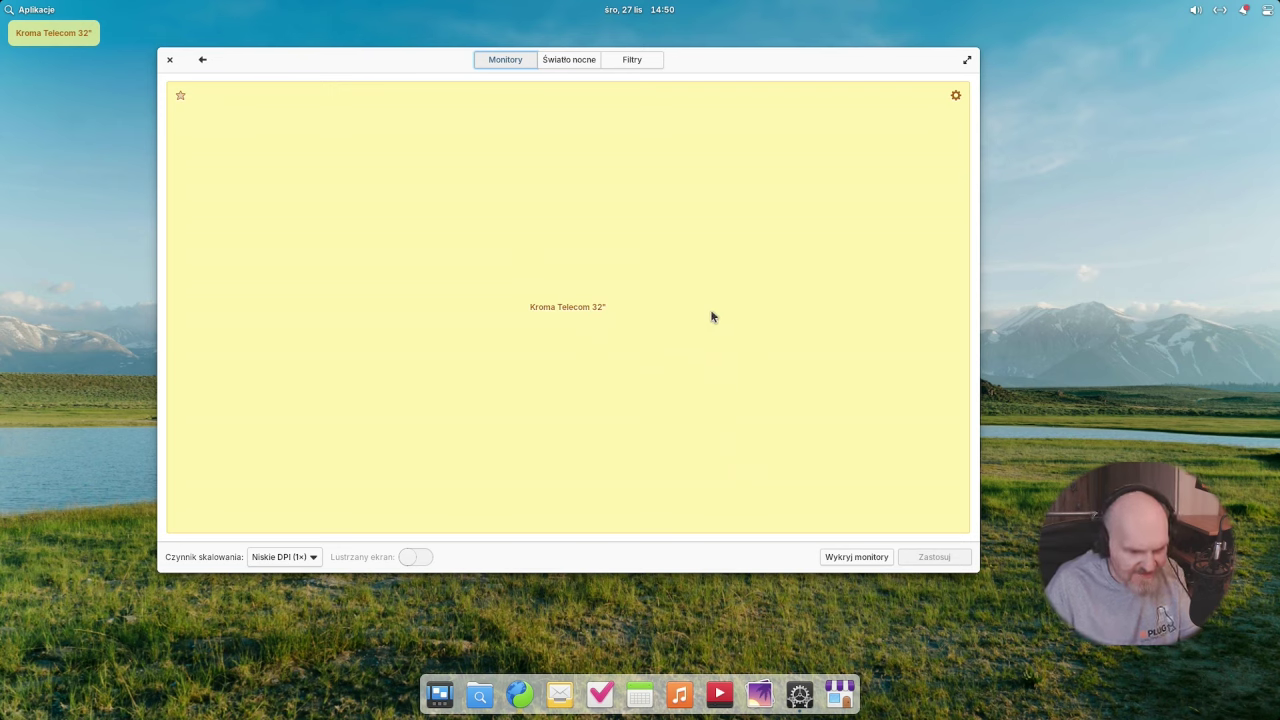
{"action": "left_click", "coordinate": [955, 97]}
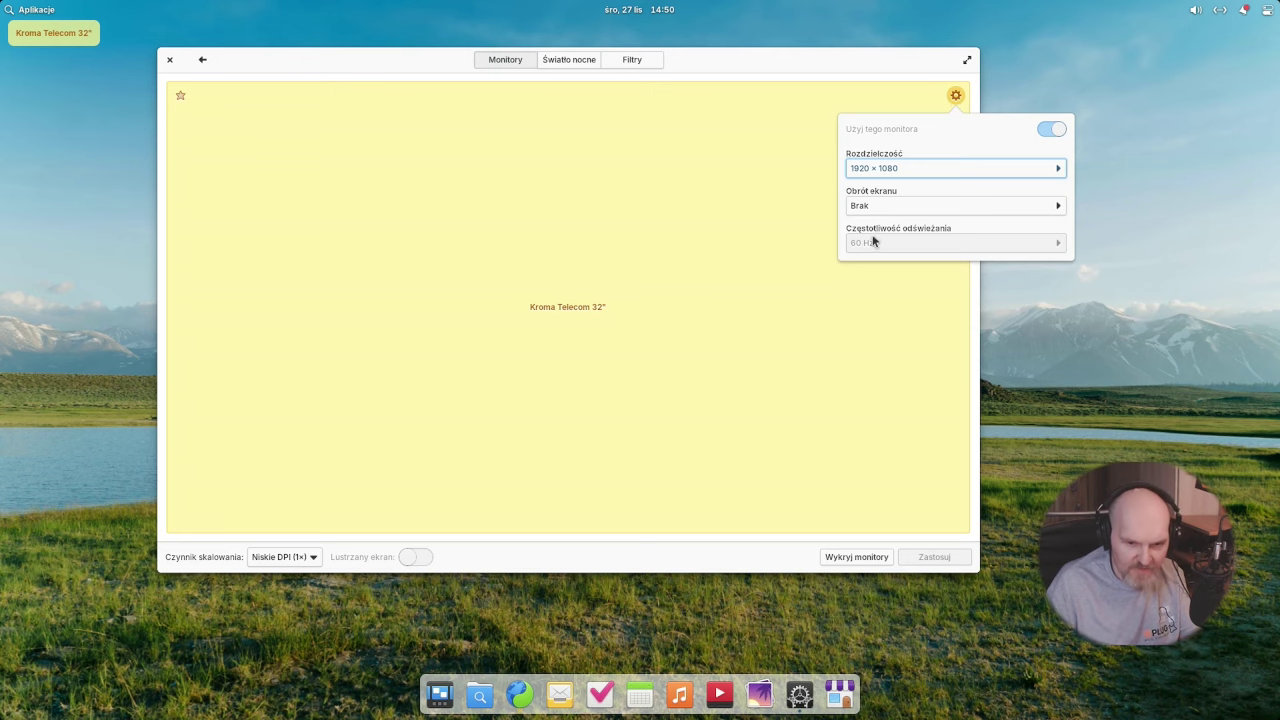
{"action": "left_click", "coordinate": [708, 158]}
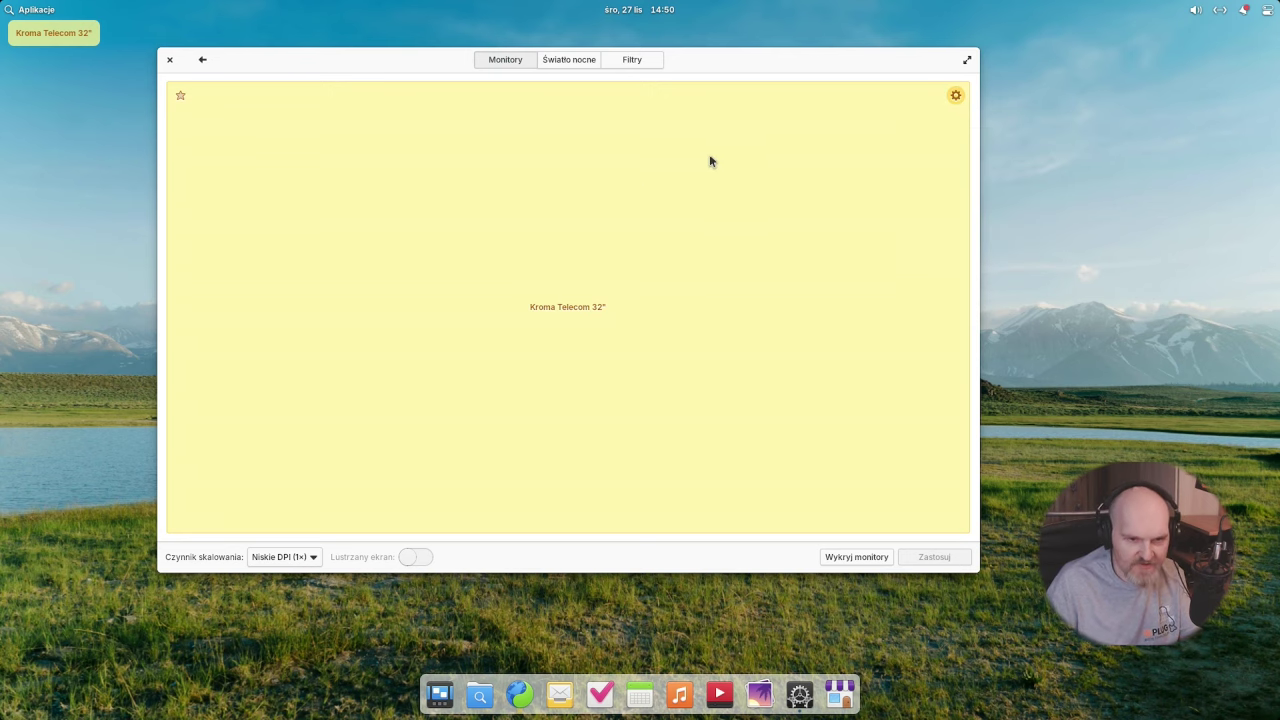
Turn on night light (Światło nocne) for the display and set its colour temperature to the warmest level.
{"action": "left_click", "coordinate": [575, 62]}
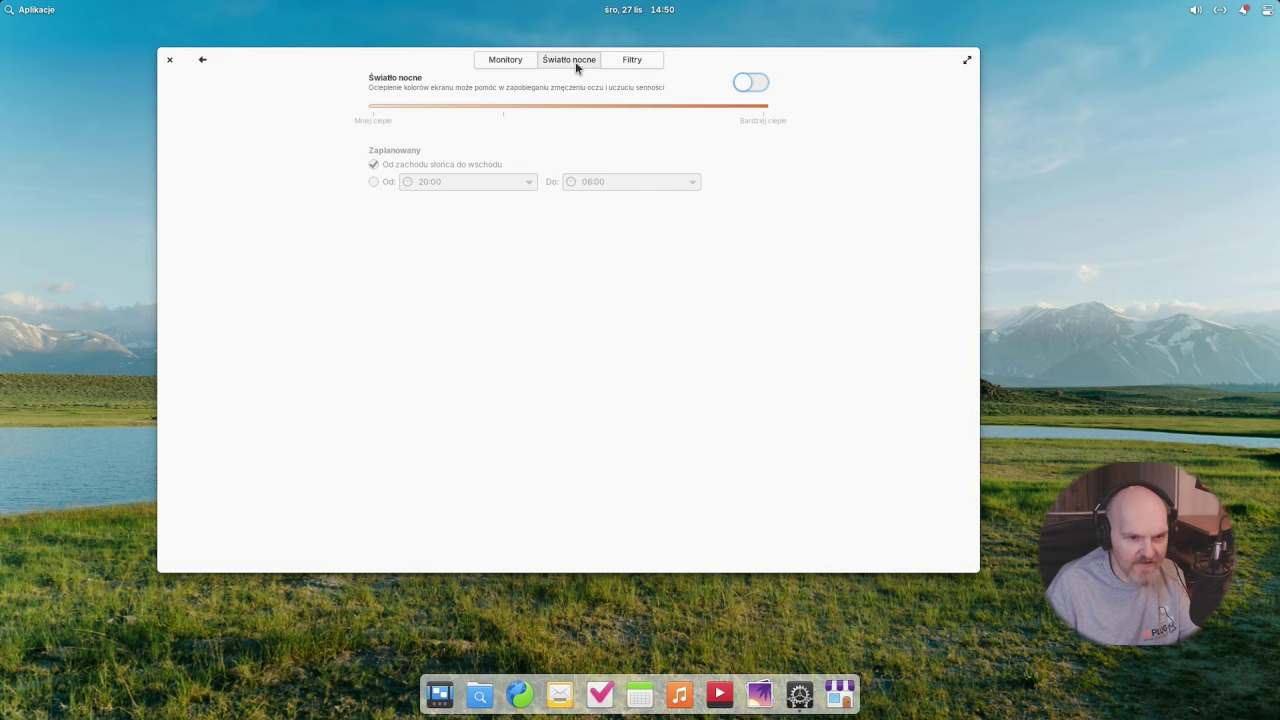
{"action": "left_click", "coordinate": [763, 84]}
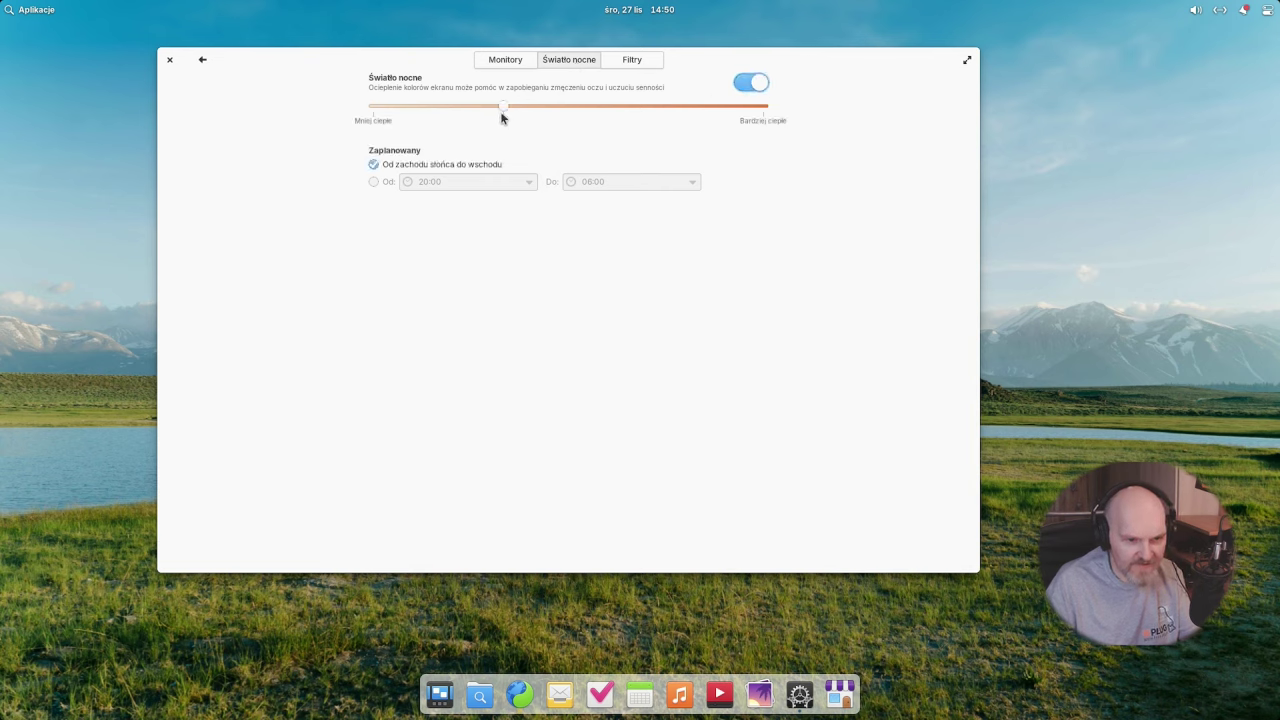
{"action": "left_click", "coordinate": [751, 86]}
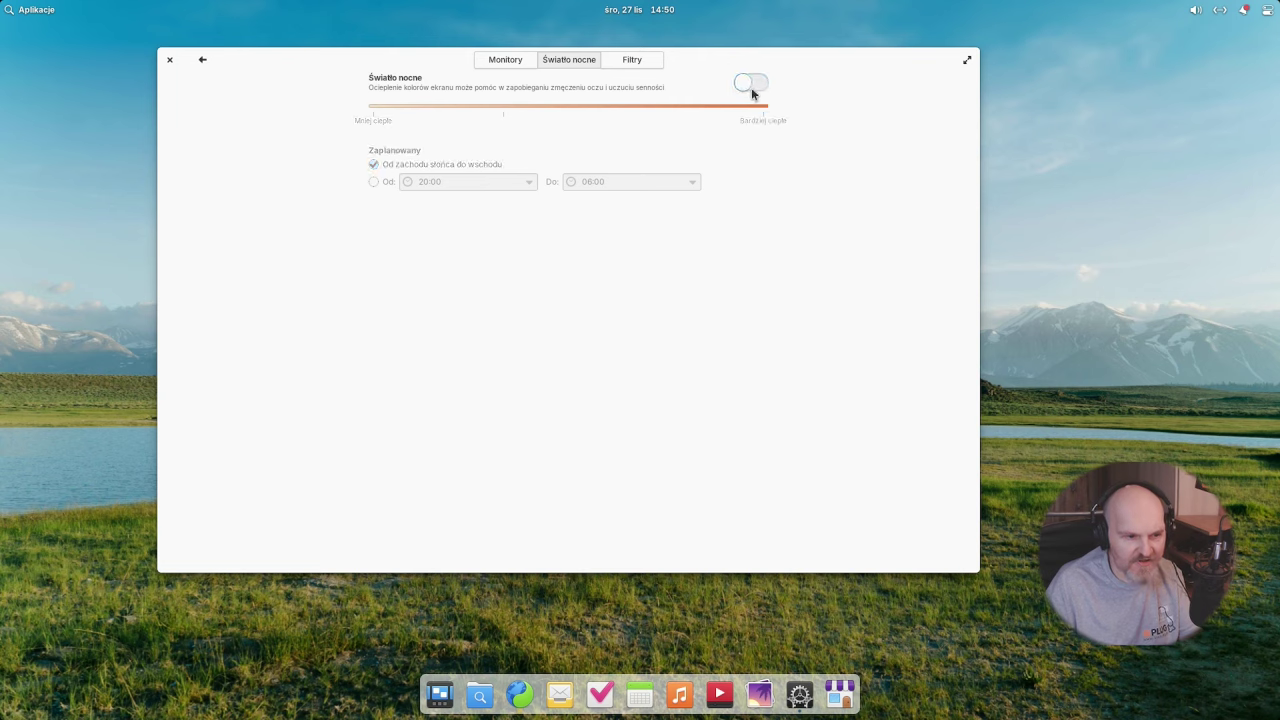
{"action": "left_click", "coordinate": [760, 88]}
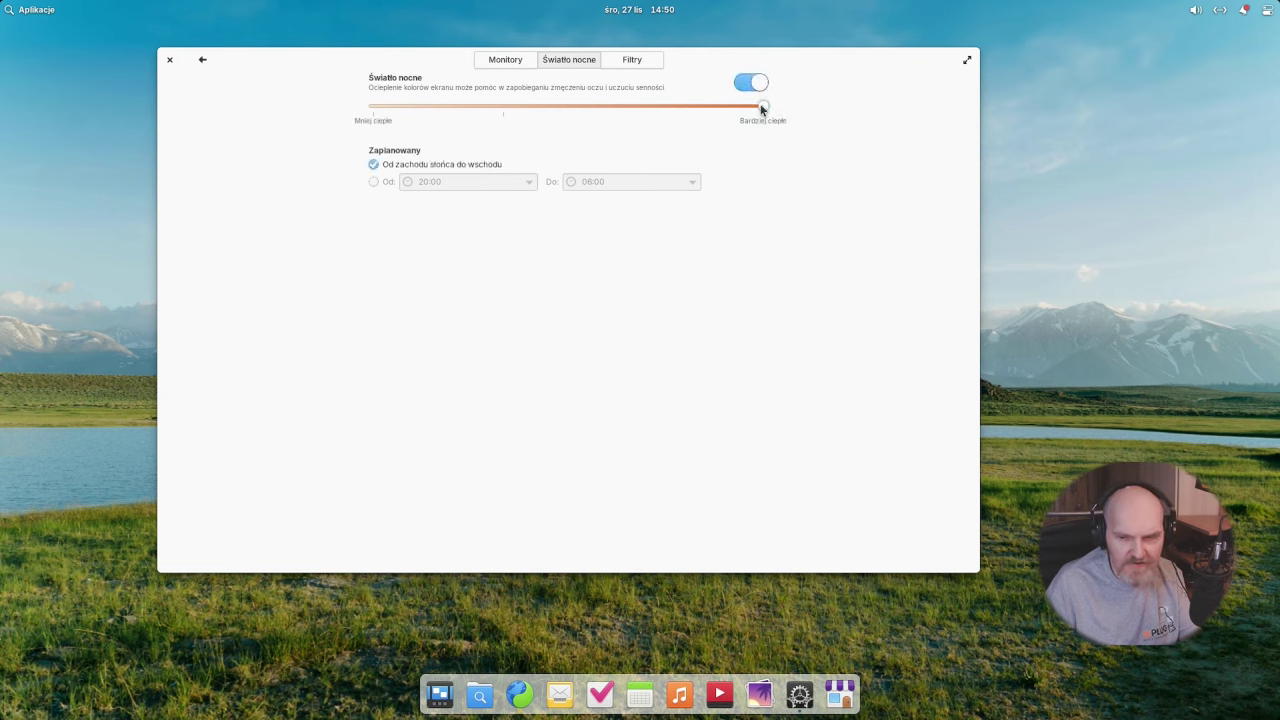
Shift the night light's colour temperature to the least warm level and return it to the warmest.
{"action": "left_click_drag", "start_coordinate": [763, 106], "coordinate": [277, 123]}
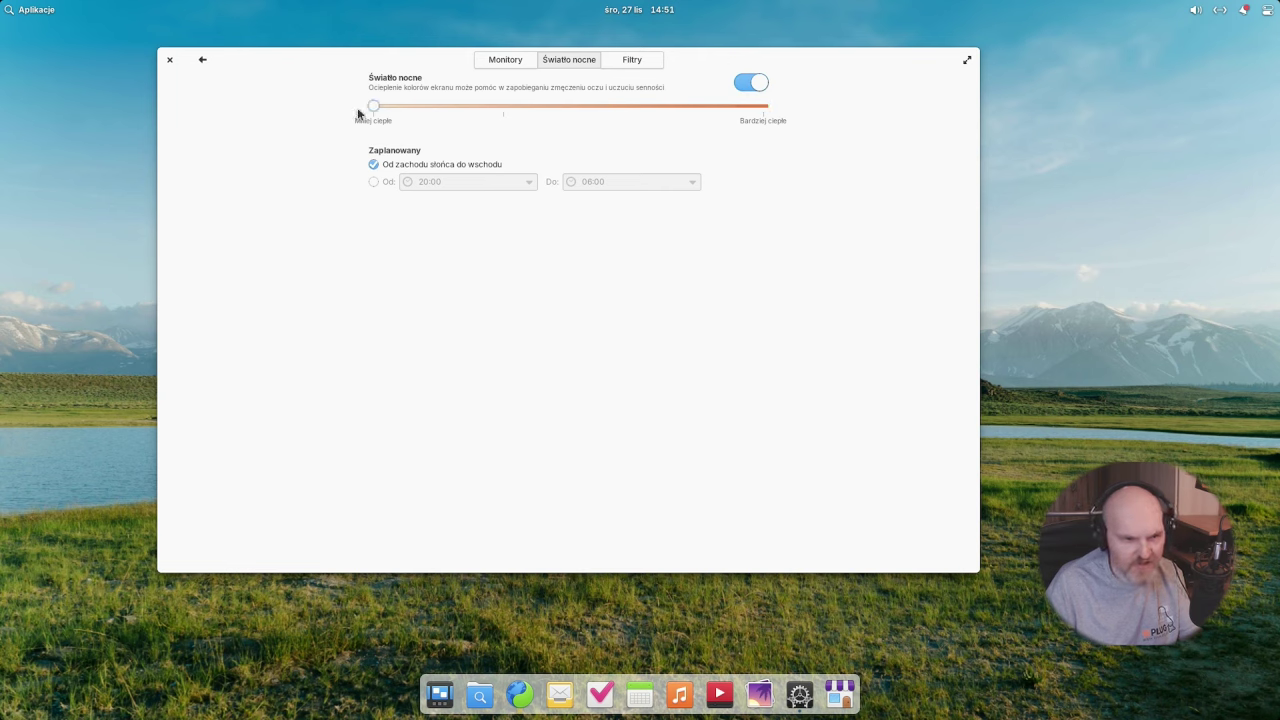
{"action": "left_click_drag", "start_coordinate": [386, 109], "coordinate": [1110, 164]}
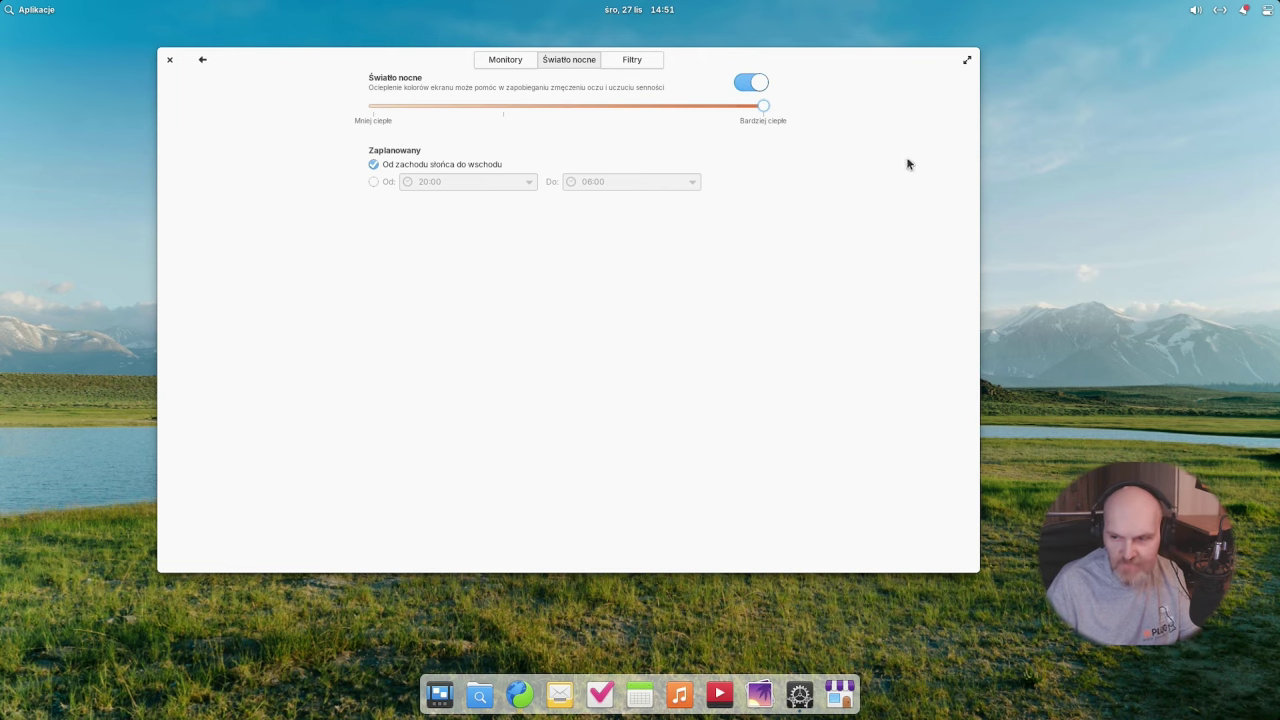
Apply the Niebieski/Żółty colour-vision filter to the display and change it to Zielony/Czerwony — wysoki kontrast.
{"action": "left_click", "coordinate": [630, 62]}
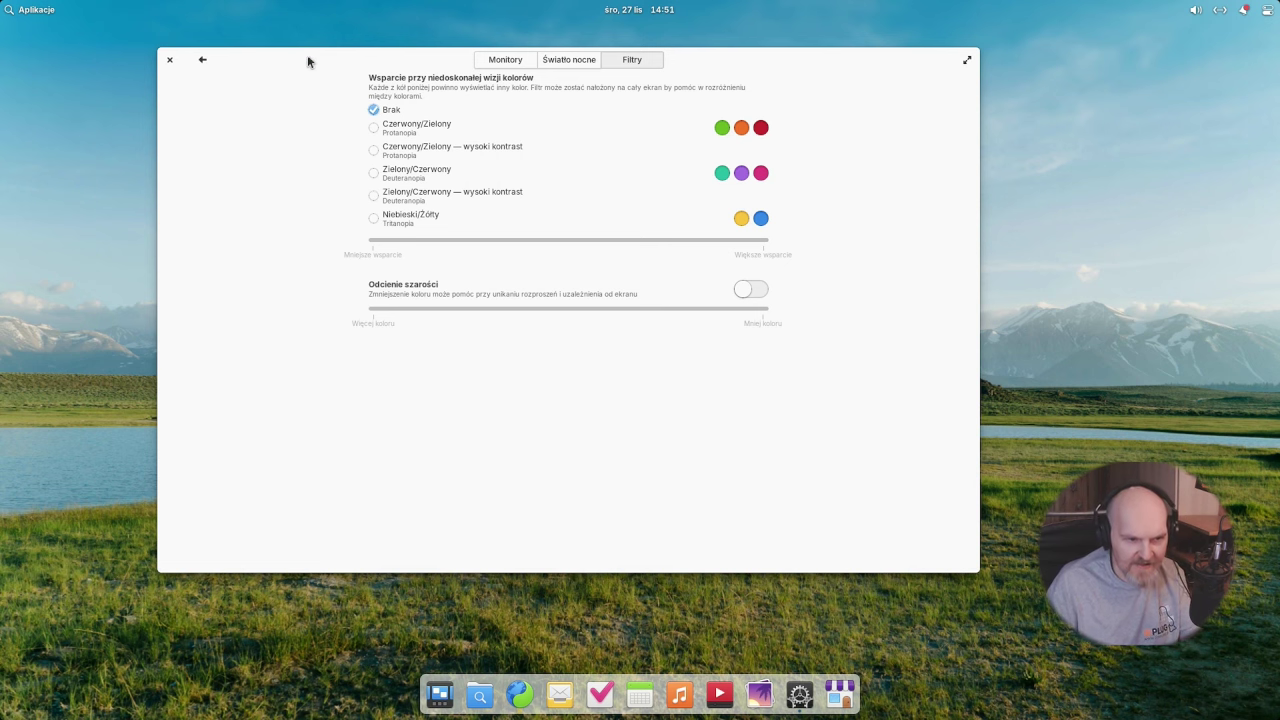
{"action": "left_click_drag", "start_coordinate": [307, 61], "coordinate": [446, 77]}
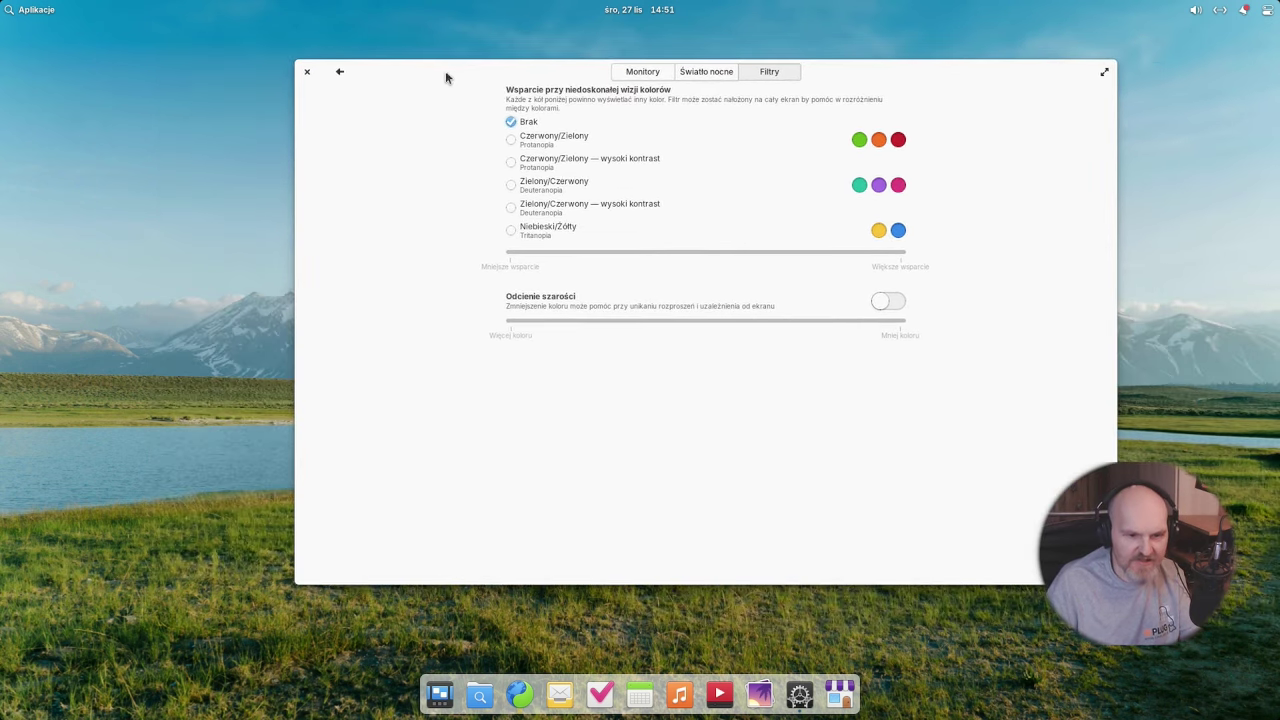
{"action": "left_click", "coordinate": [513, 231]}
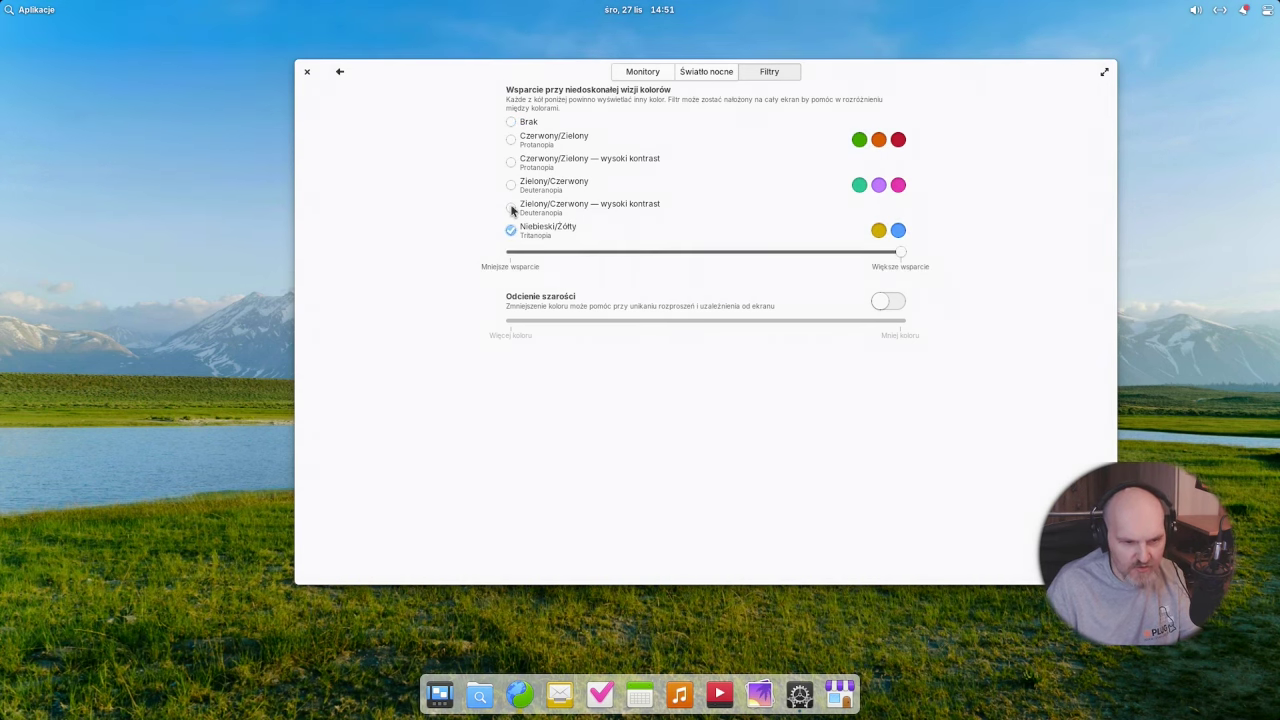
{"action": "left_click", "coordinate": [511, 208]}
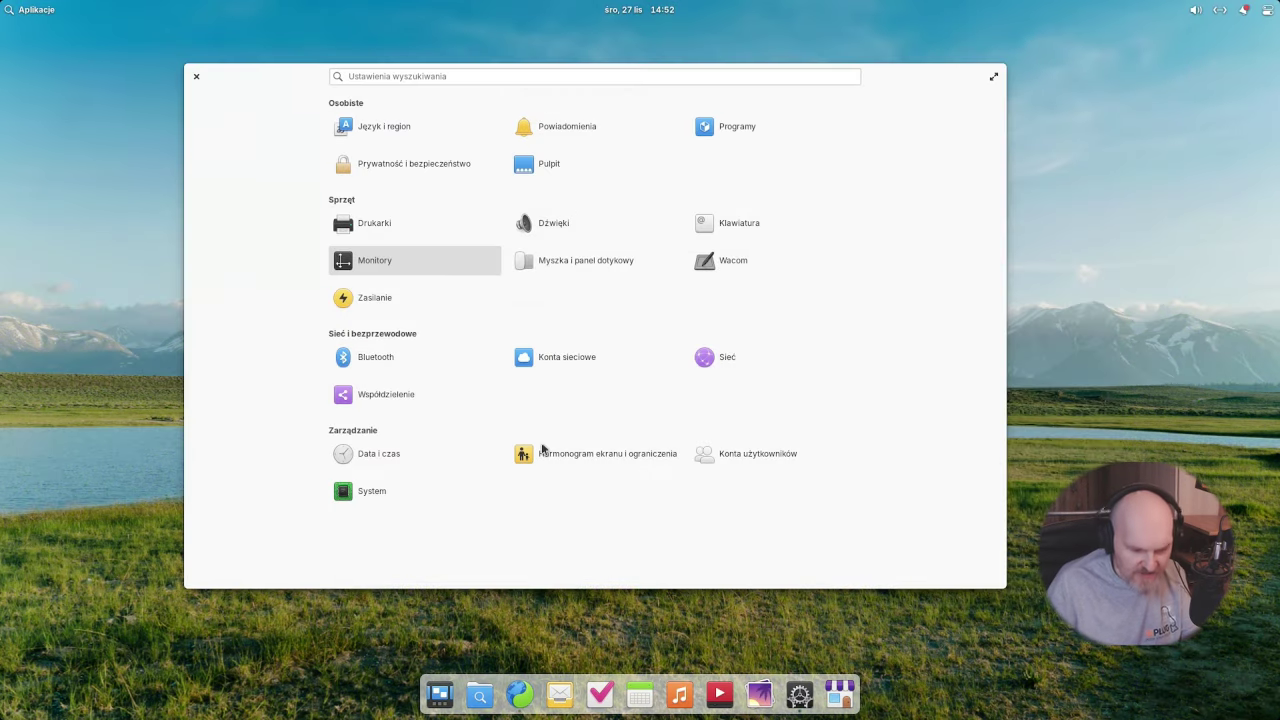
Switch to the web browser's workspace and move the window with the Obsidian page toward the middle of the desktop.
{"action": "left_click", "coordinate": [442, 703]}
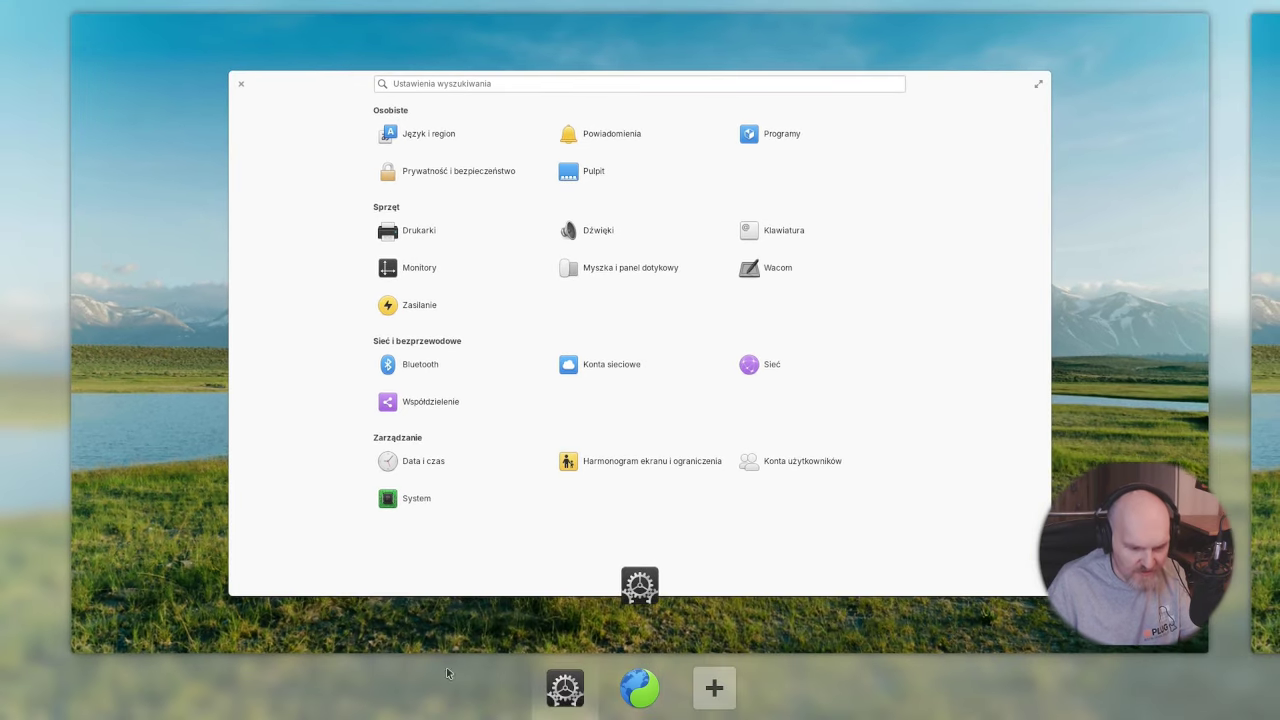
{"action": "left_click", "coordinate": [239, 380]}
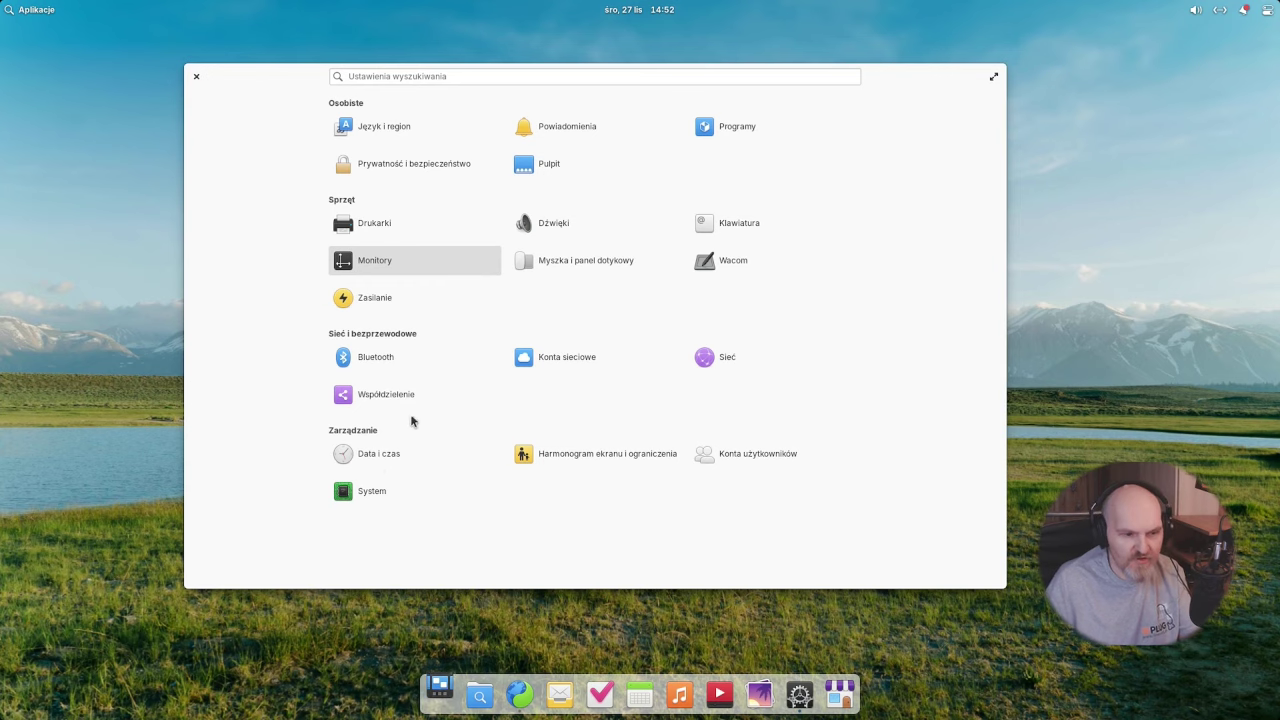
{"action": "left_click", "coordinate": [522, 697]}
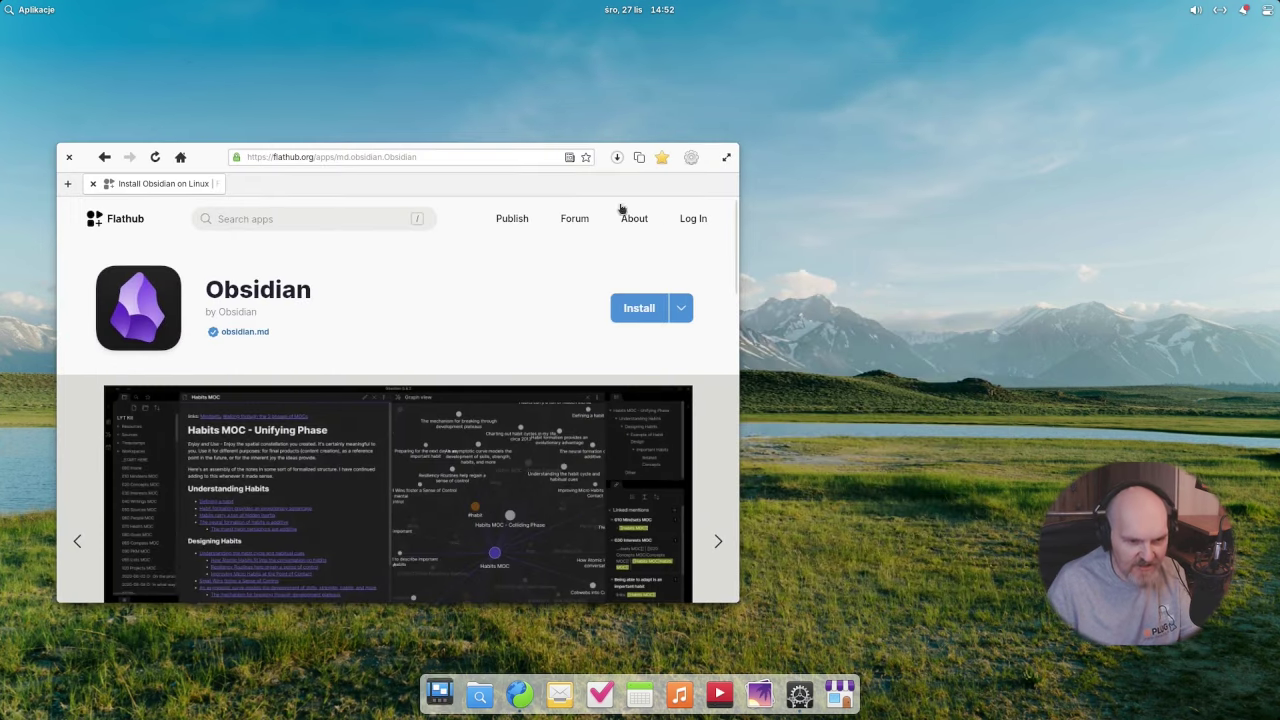
{"action": "left_click_drag", "start_coordinate": [212, 166], "coordinate": [437, 190]}
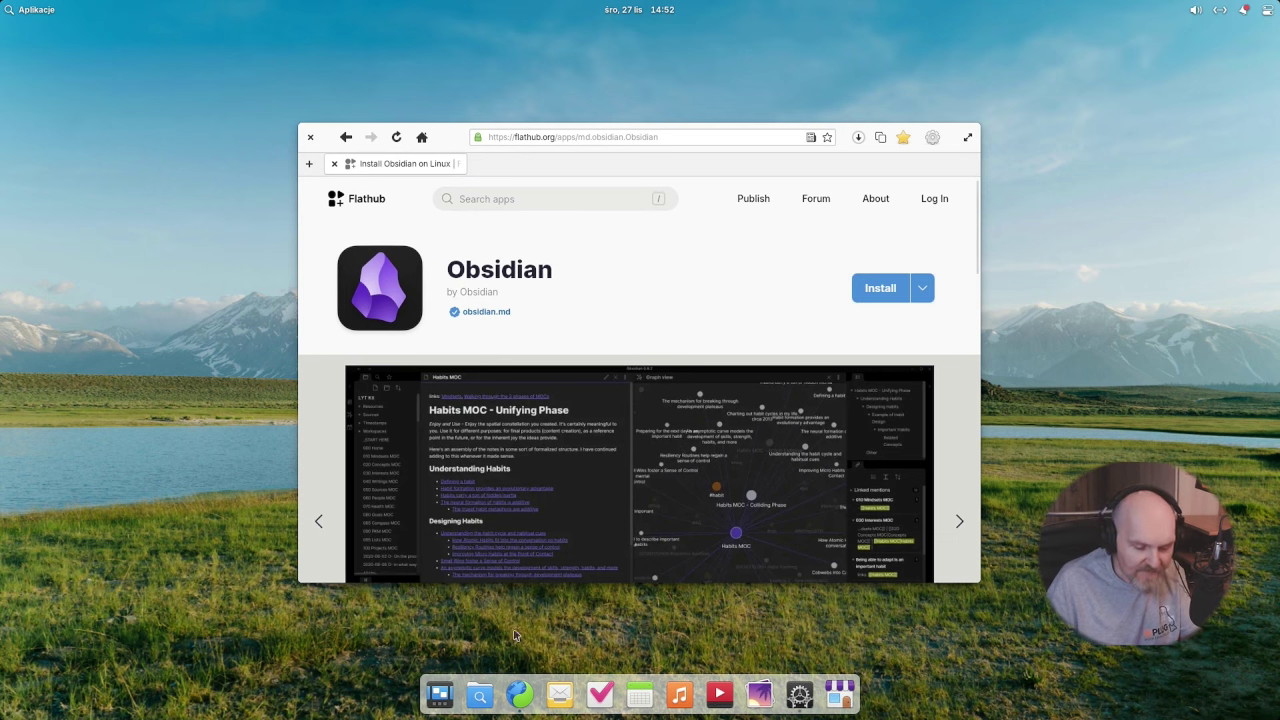
Look through the settings, browser and empty workspaces in the multitasking view and return to the browser's workspace.
{"action": "left_click", "coordinate": [453, 705]}
{"action": "left_click", "coordinate": [565, 688]}
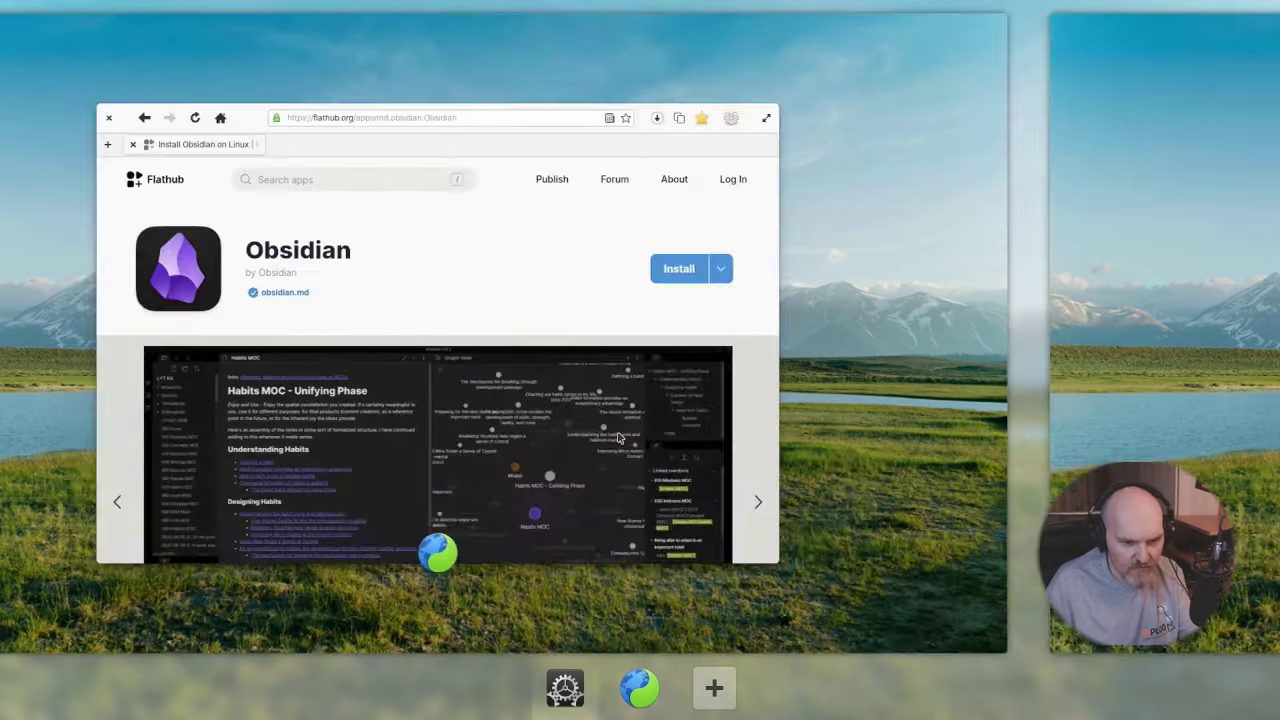
{"action": "scroll", "coordinate": [618, 444], "scroll_direction": "down", "scroll_amount": 2}
{"action": "scroll", "coordinate": [650, 400], "scroll_direction": "up", "scroll_amount": 2}
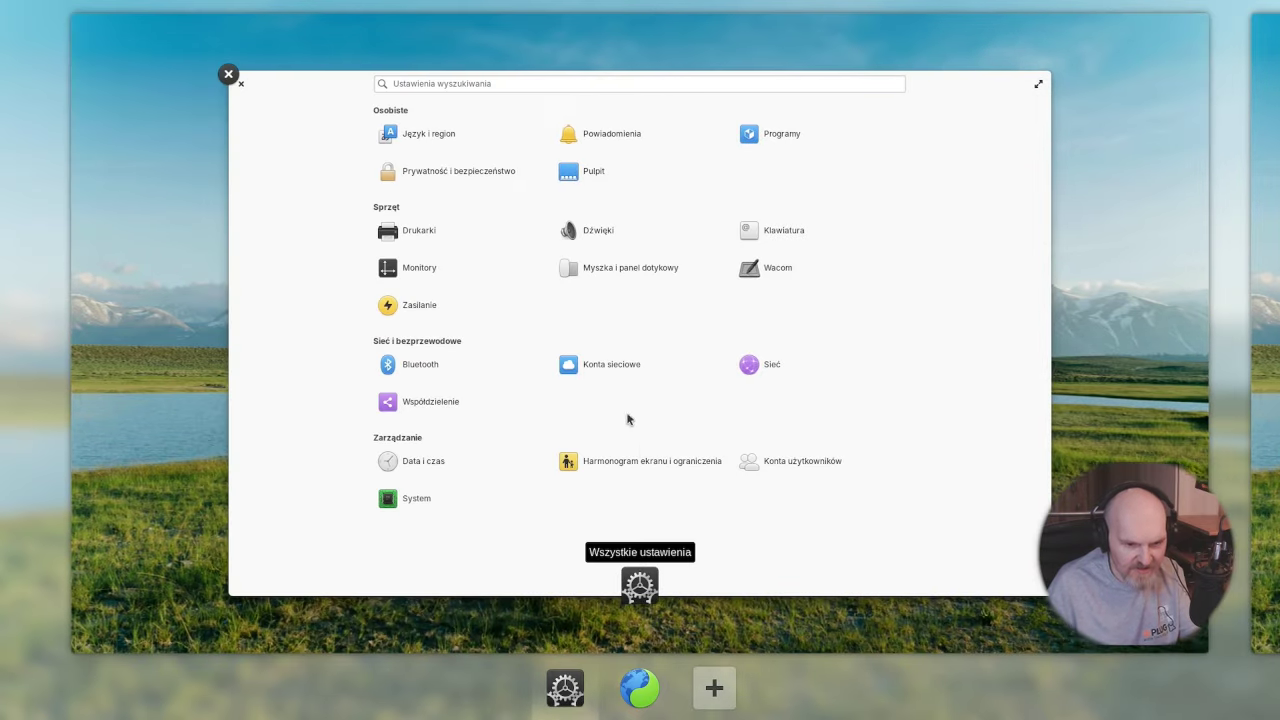
{"action": "scroll", "coordinate": [690, 347], "scroll_direction": "down", "scroll_amount": 2}
{"action": "scroll", "coordinate": [690, 347], "scroll_direction": "up", "scroll_amount": 2}
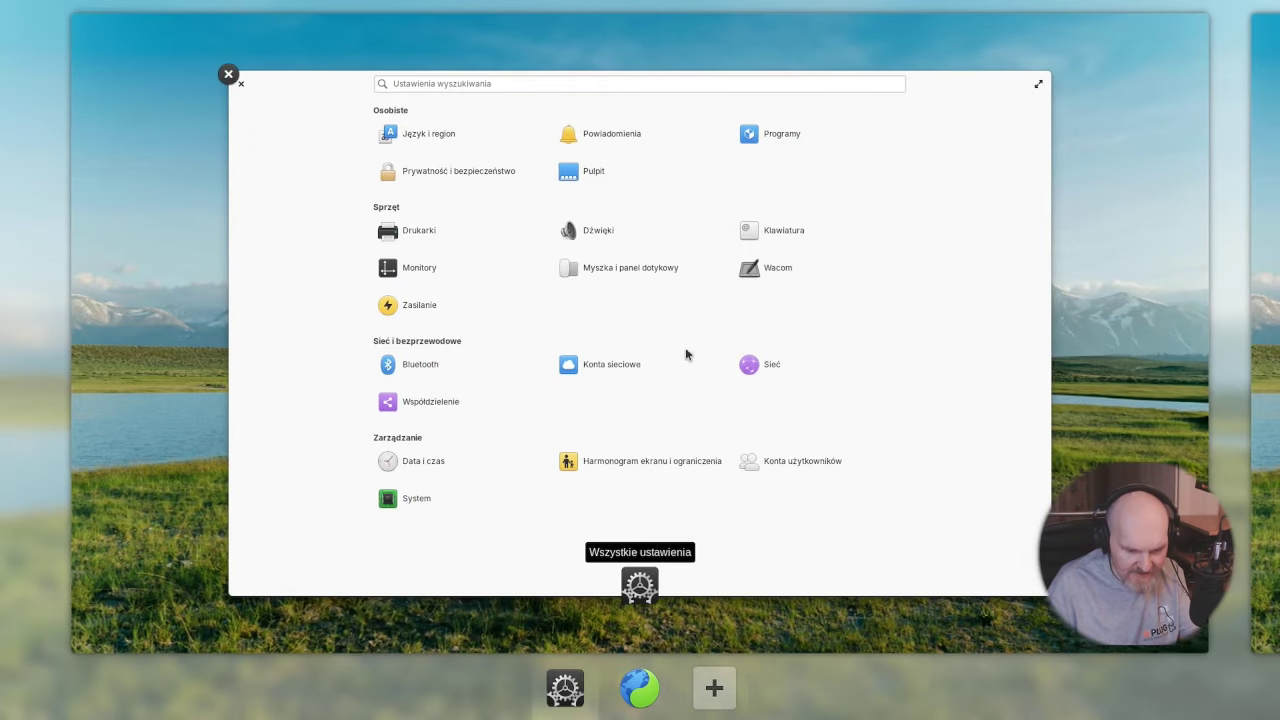
{"action": "left_click", "coordinate": [638, 688]}
{"action": "left_click", "coordinate": [694, 551]}
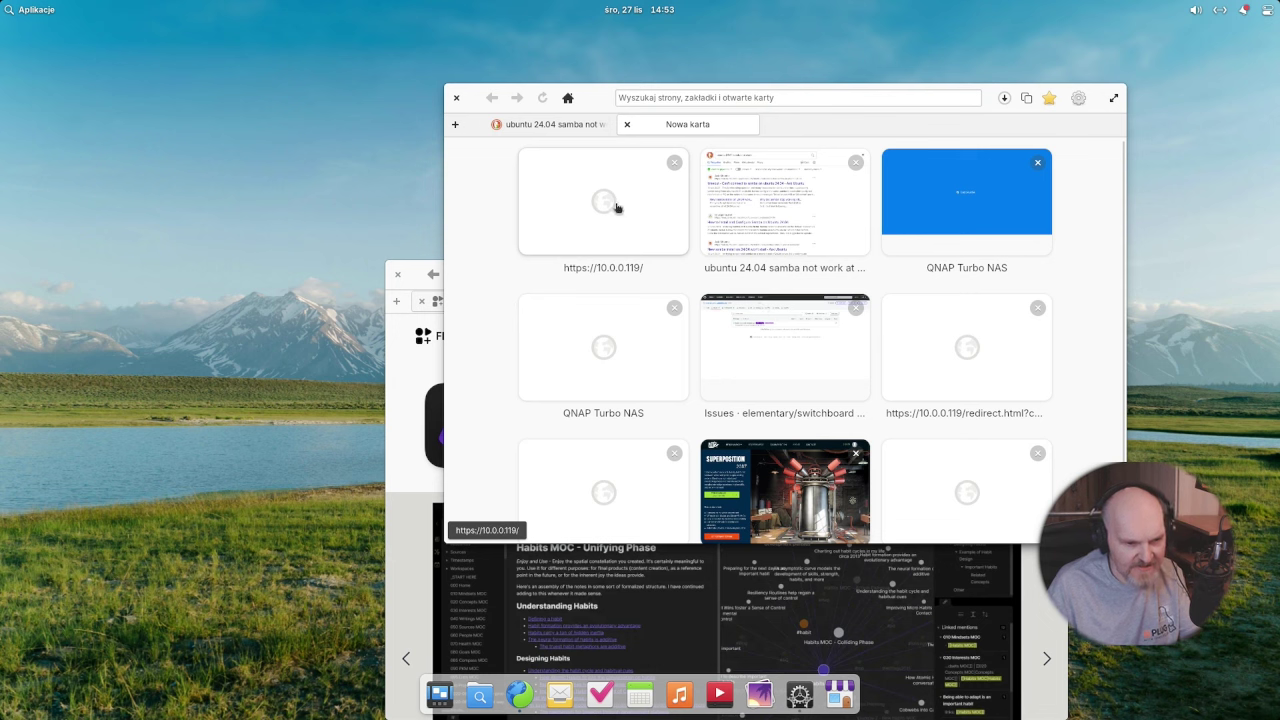
{"action": "left_click", "coordinate": [551, 223]}
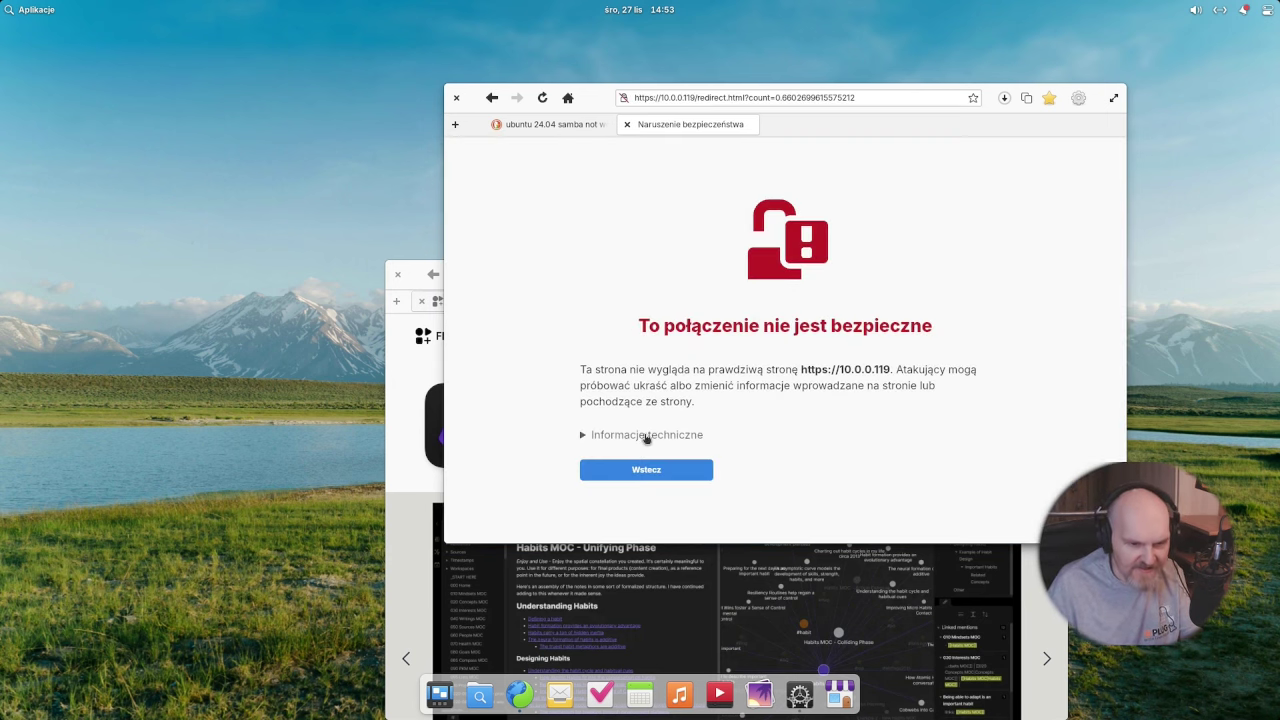
{"action": "left_click_drag", "start_coordinate": [649, 126], "coordinate": [299, 226]}
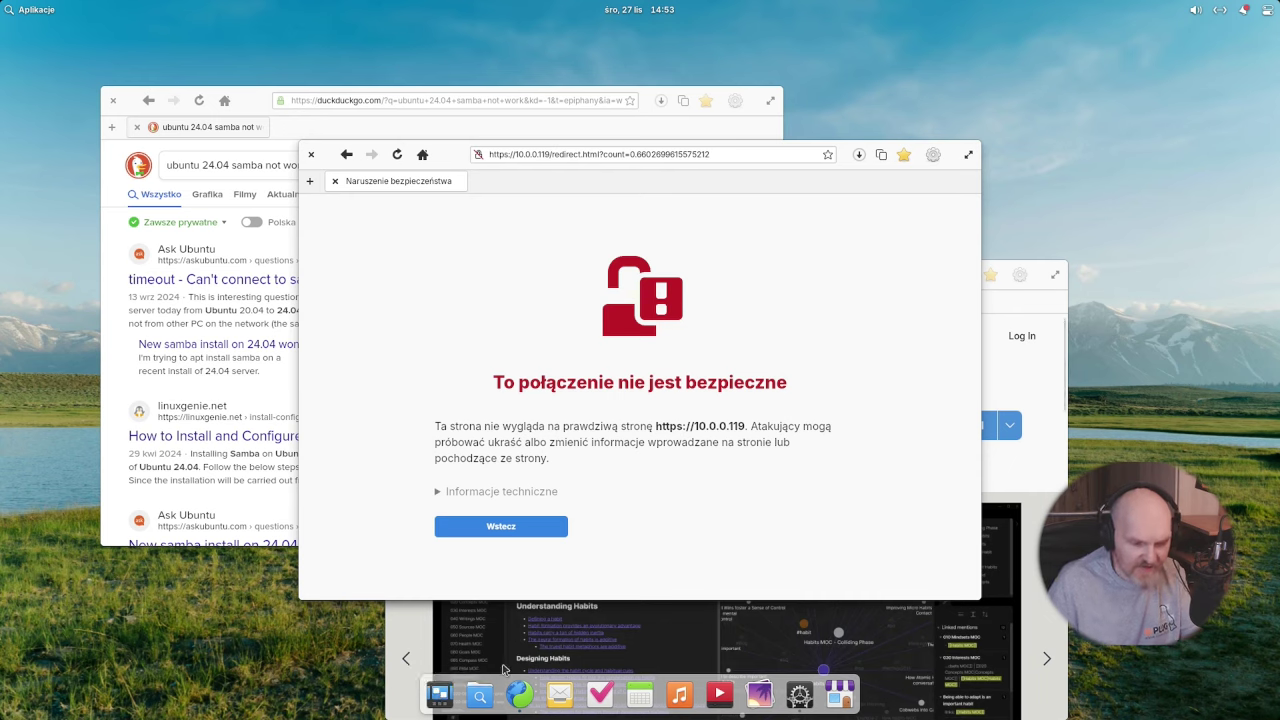
Examine how the three browser windows are shown separately in the multitasking view and return to the security-warning window.
{"action": "left_click", "coordinate": [441, 694]}
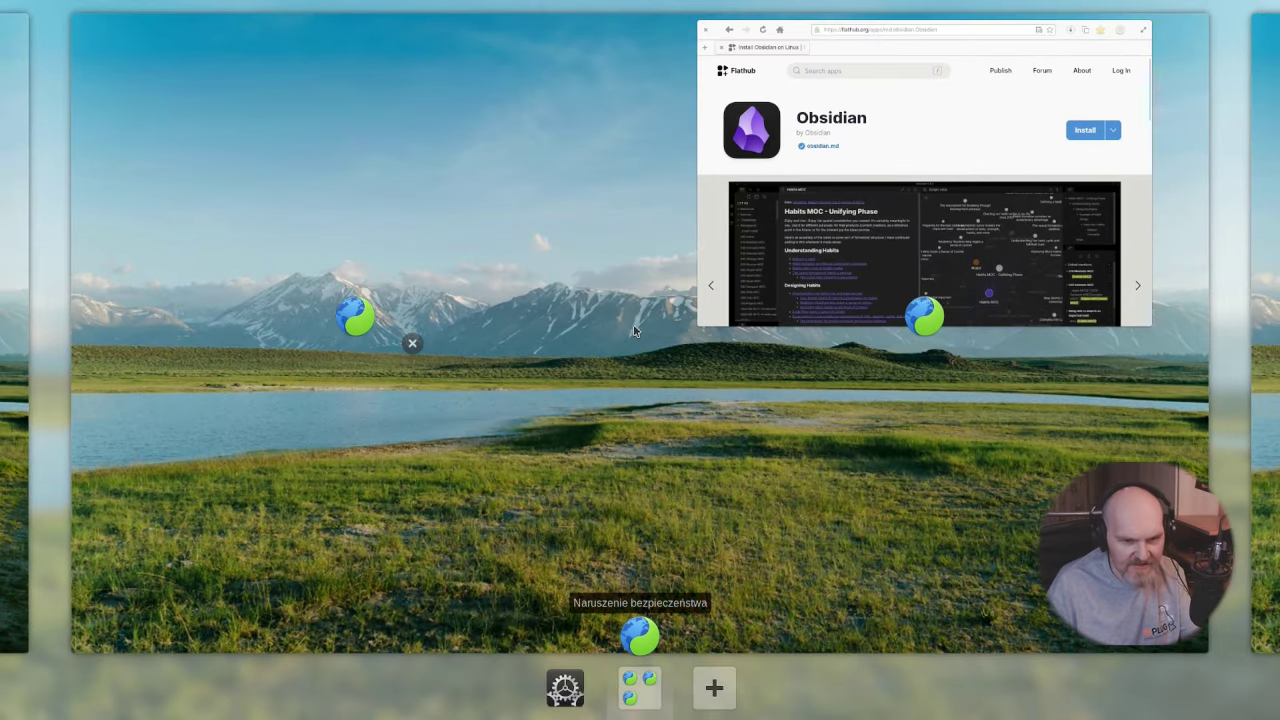
{"action": "scroll", "coordinate": [632, 357], "scroll_direction": "down", "scroll_amount": 2}
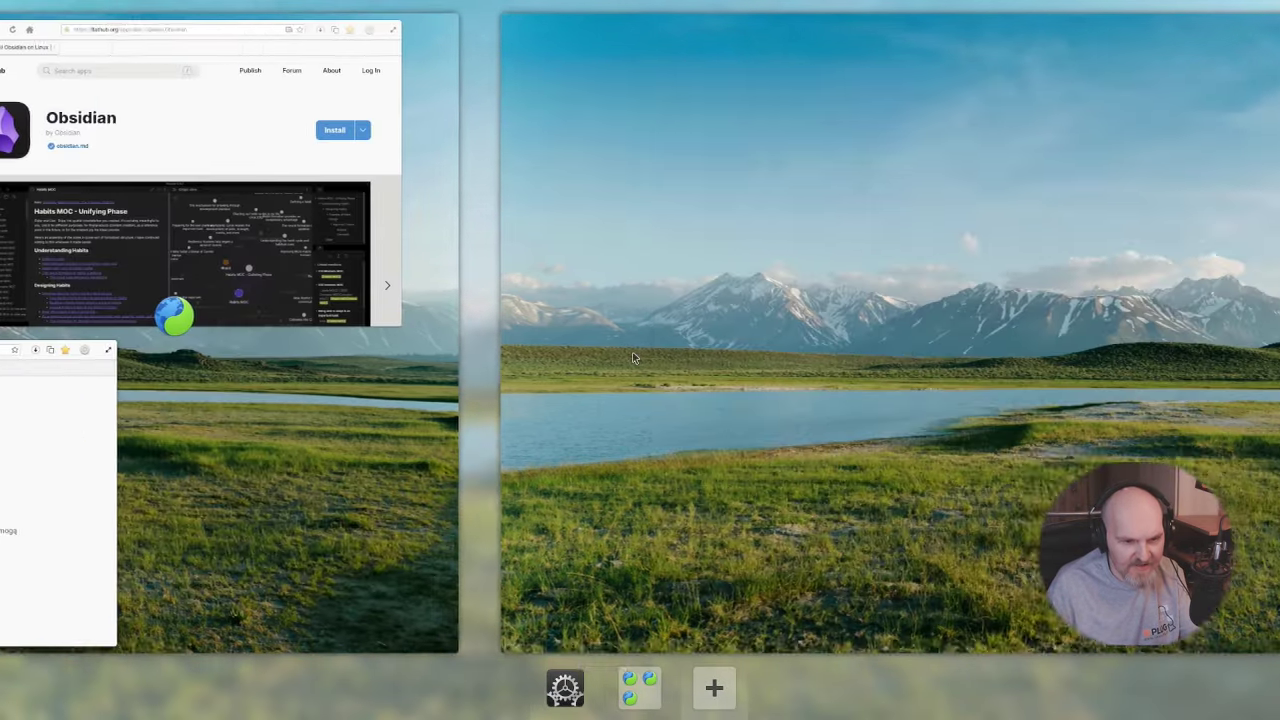
{"action": "scroll", "coordinate": [487, 172], "scroll_direction": "up", "scroll_amount": 2}
{"action": "scroll", "coordinate": [493, 176], "scroll_direction": "down", "scroll_amount": 1}
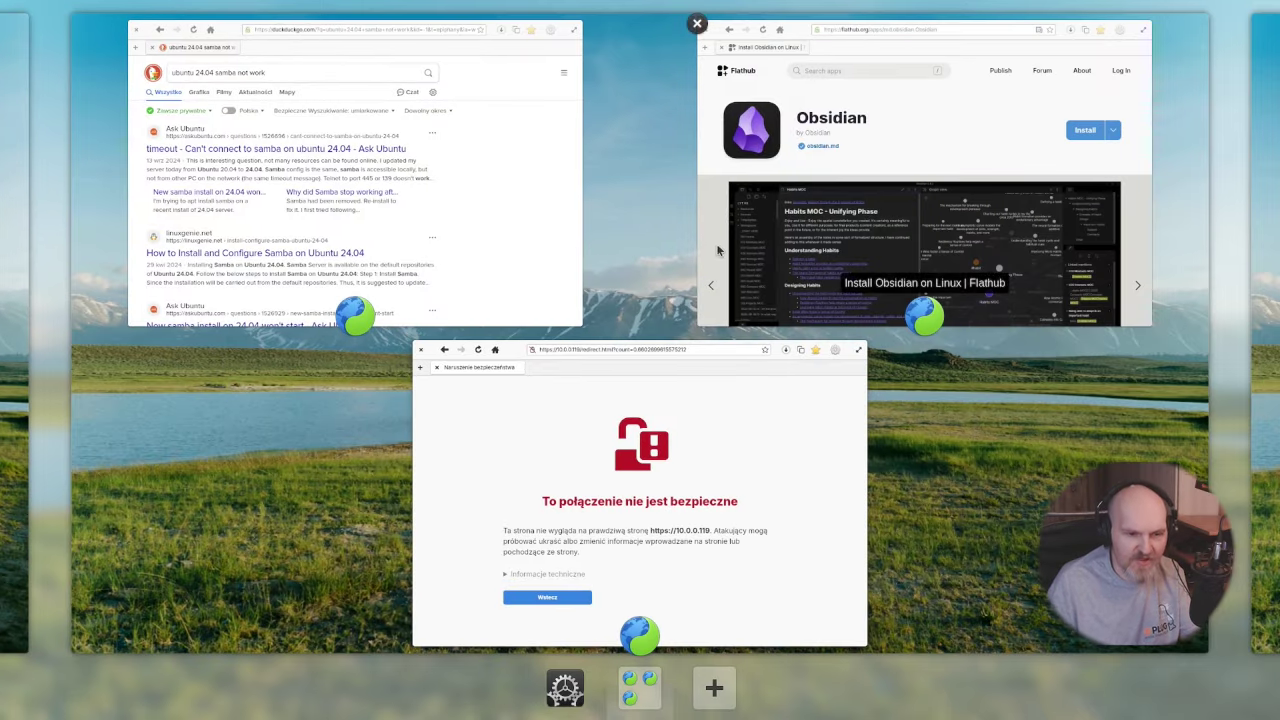
{"action": "left_click", "coordinate": [651, 384]}
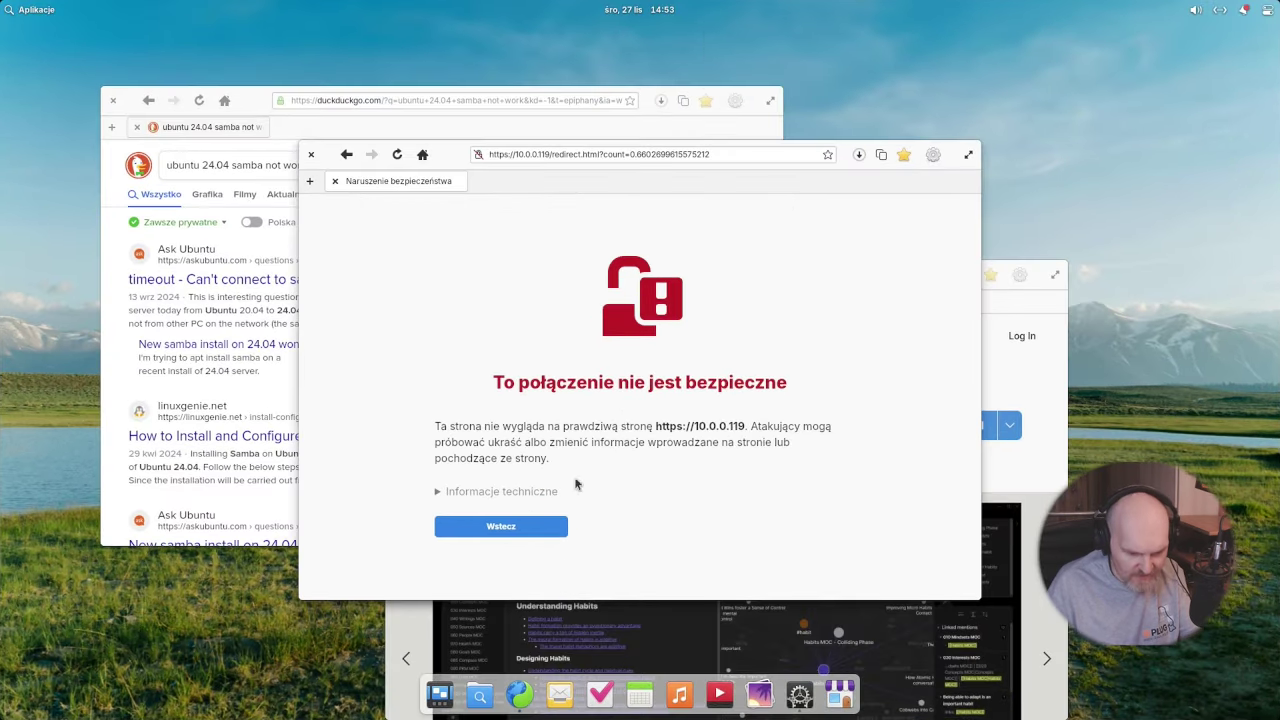
Move back and forth between the settings, browser and empty workspaces in the multitasking view, ending at the browser windows.
{"action": "left_click", "coordinate": [448, 688]}
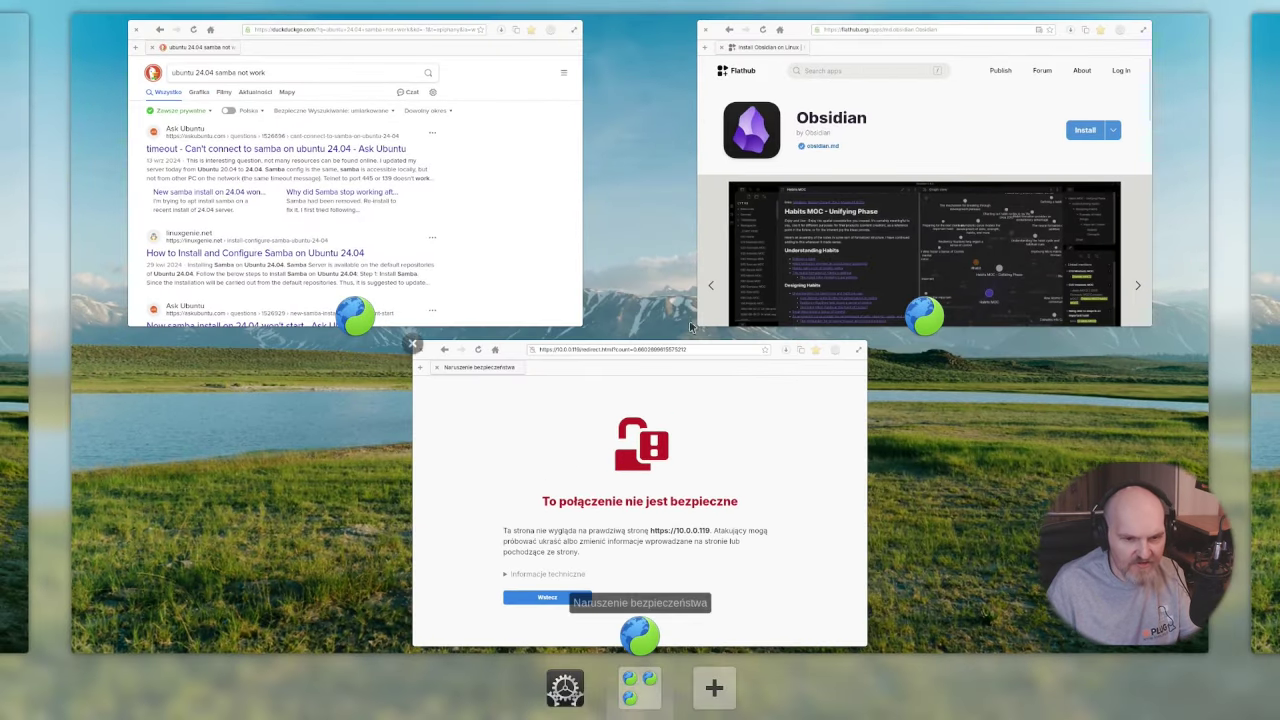
{"action": "scroll", "coordinate": [600, 355], "scroll_direction": "down", "scroll_amount": 1}
{"action": "scroll", "coordinate": [596, 353], "scroll_direction": "up", "scroll_amount": 2}
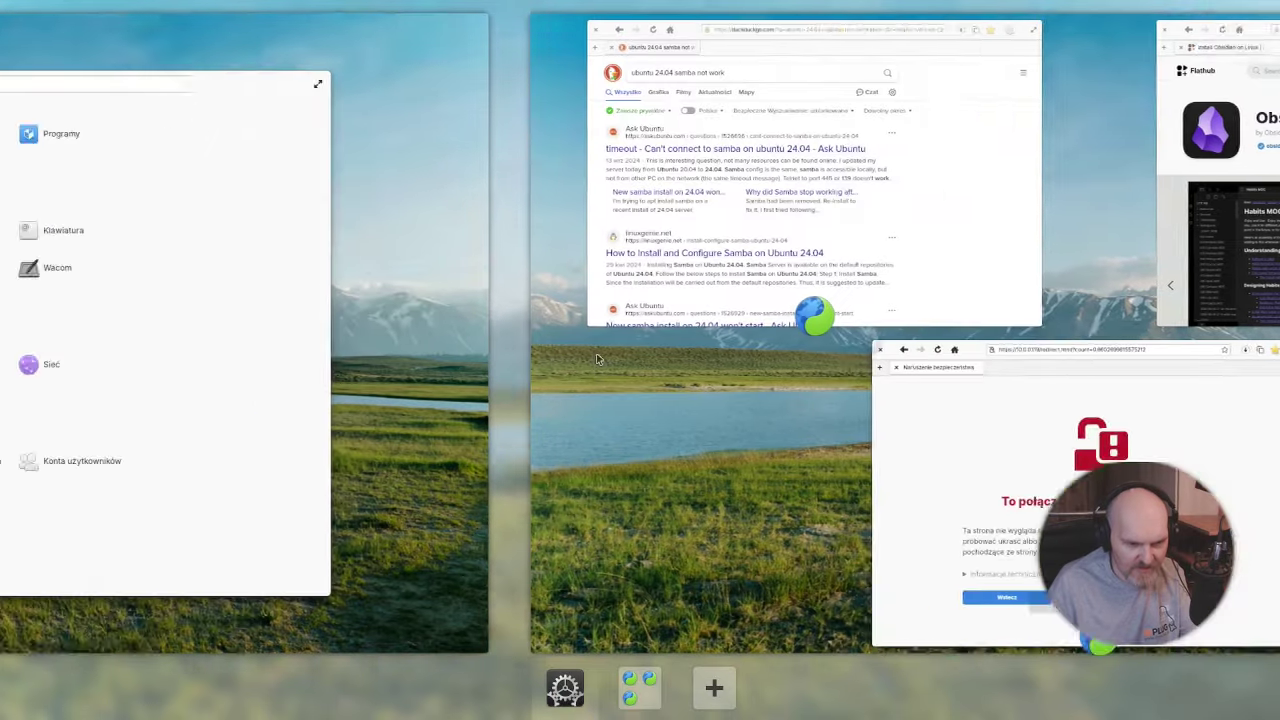
{"action": "scroll", "coordinate": [593, 372], "scroll_direction": "down", "scroll_amount": 2}
{"action": "scroll", "coordinate": [593, 372], "scroll_direction": "up", "scroll_amount": 2}
{"action": "scroll", "coordinate": [575, 378], "scroll_direction": "down", "scroll_amount": 2}
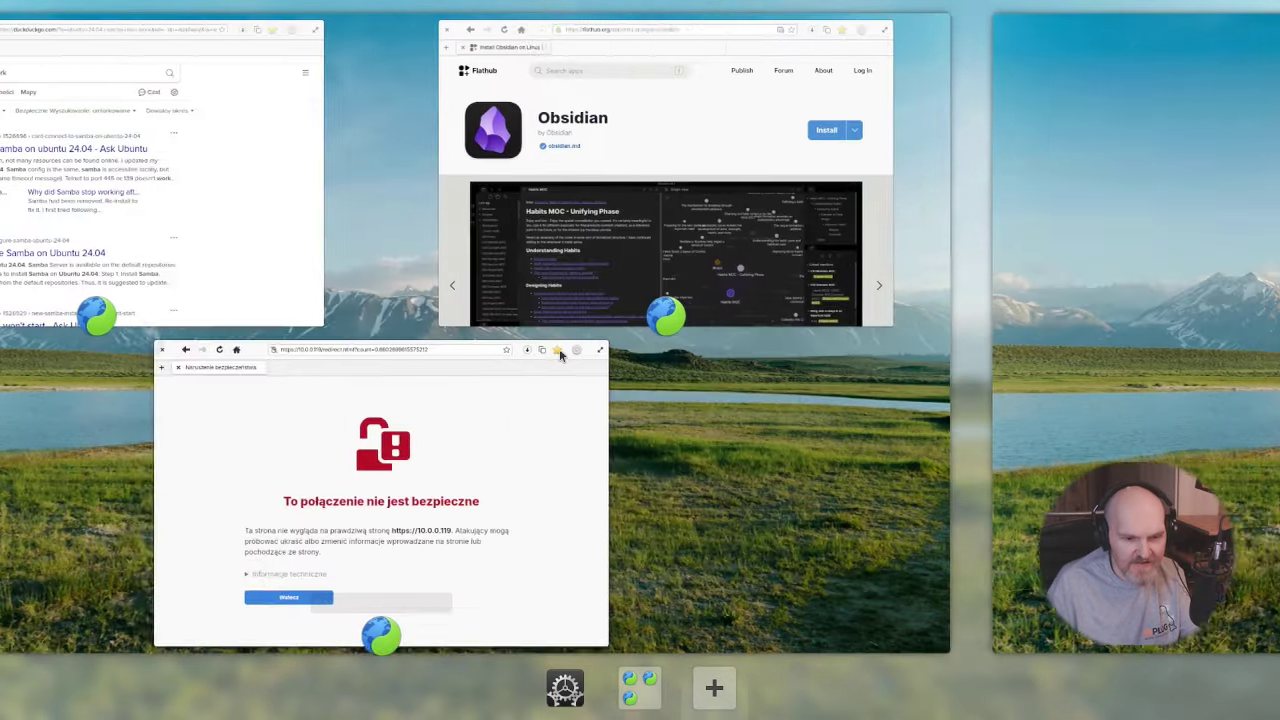
{"action": "scroll", "coordinate": [451, 119], "scroll_direction": "up", "scroll_amount": 1}
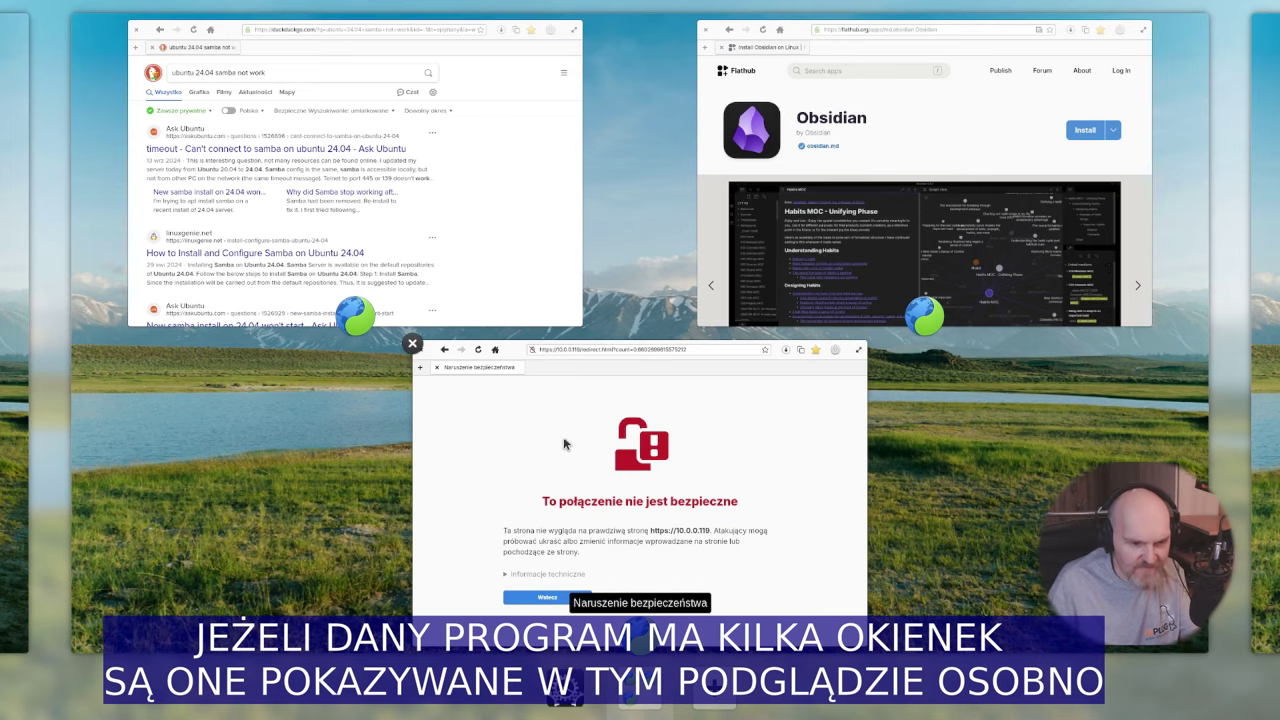
{"action": "middle_click", "coordinate": [606, 352]}
{"action": "left_click_drag", "start_coordinate": [537, 388], "coordinate": [543, 40]}
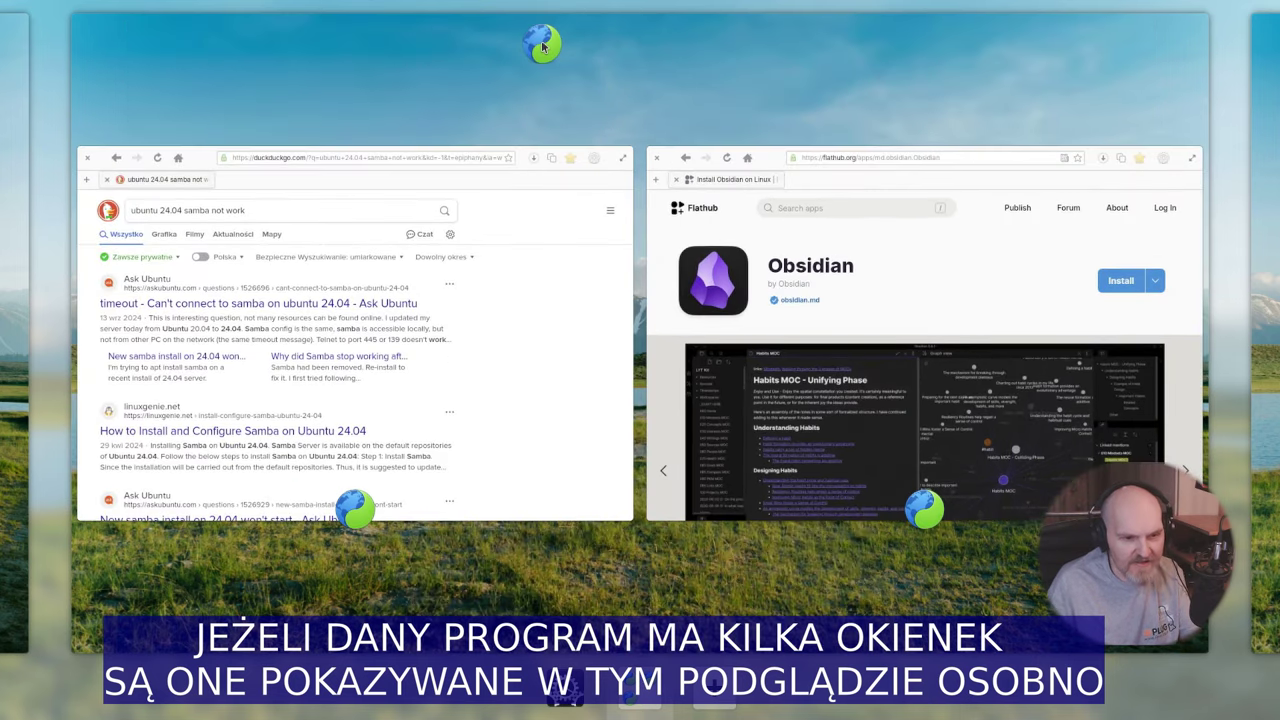
{"action": "left_click_drag", "start_coordinate": [623, 383], "coordinate": [1278, 415]}
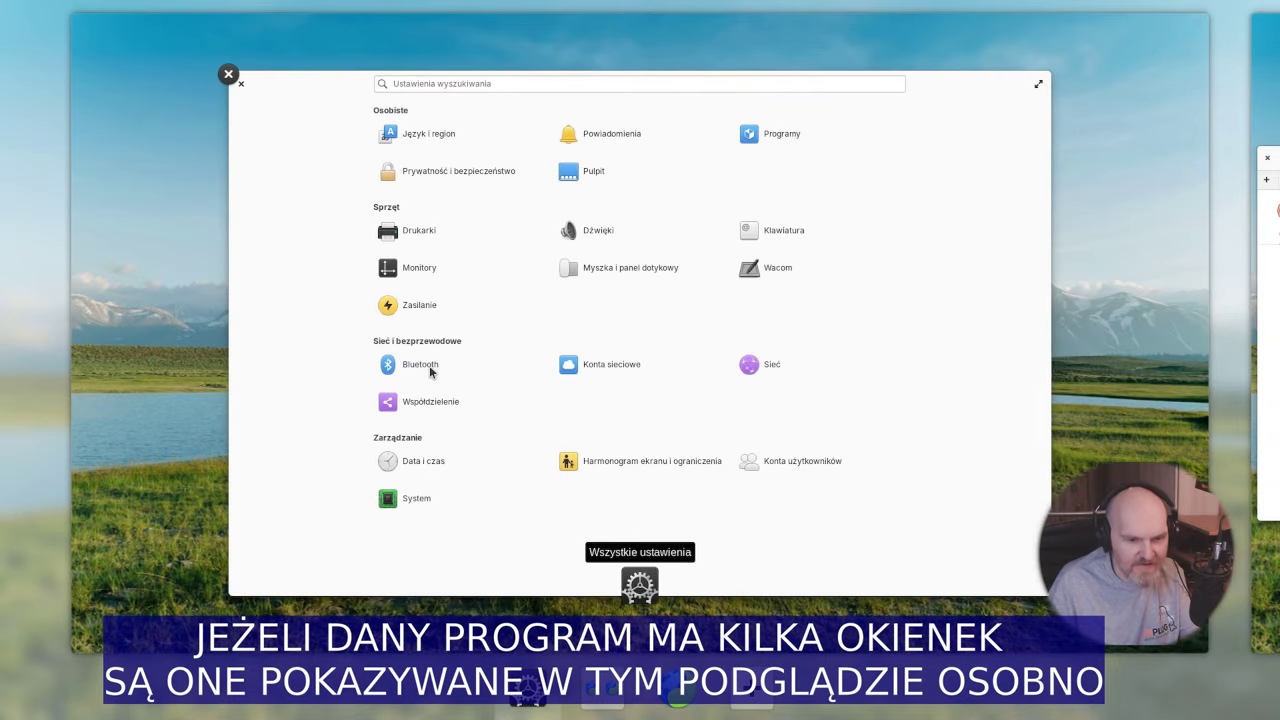
Return to the system settings workspace and maximise the settings window.
{"action": "scroll", "coordinate": [453, 377], "scroll_direction": "down", "scroll_amount": 1}
{"action": "scroll", "coordinate": [453, 378], "scroll_direction": "up", "scroll_amount": 1}
{"action": "left_click", "coordinate": [453, 378]}
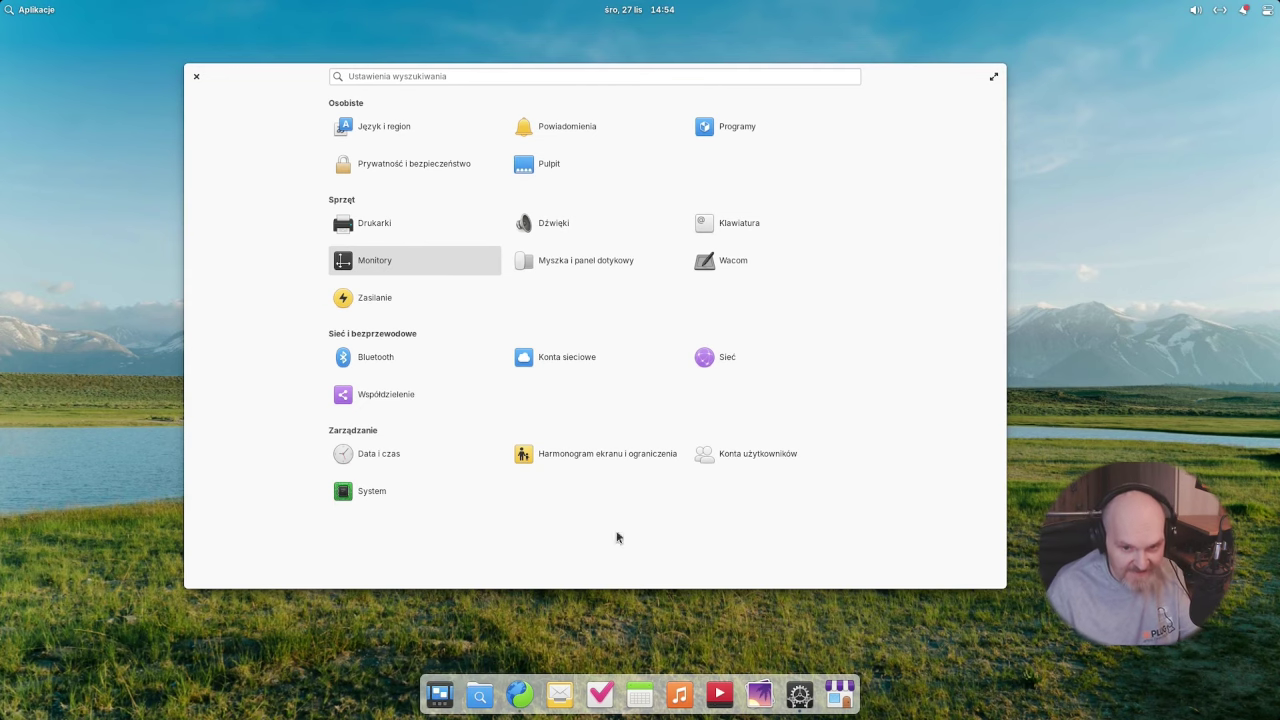
{"action": "left_click", "coordinate": [993, 76]}
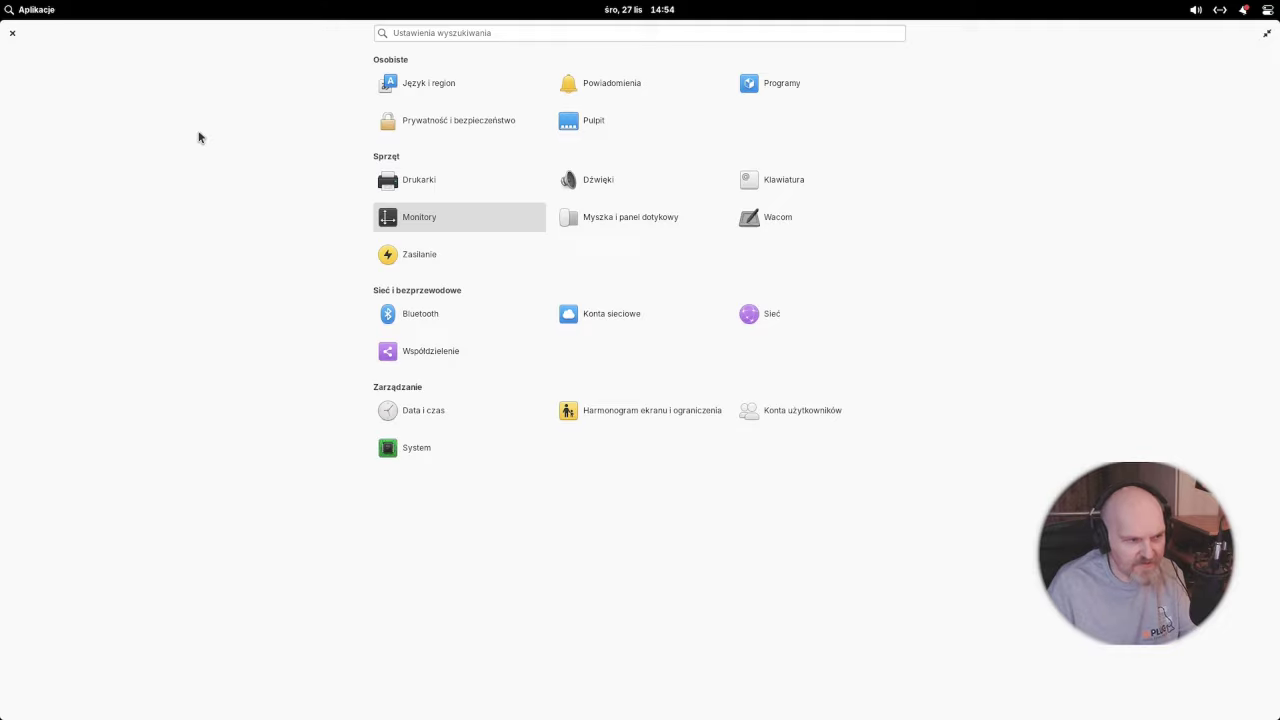
Open the quick settings and the applications menu over the maximised window to reveal the dock, closing each again.
{"action": "left_click", "coordinate": [1267, 9]}
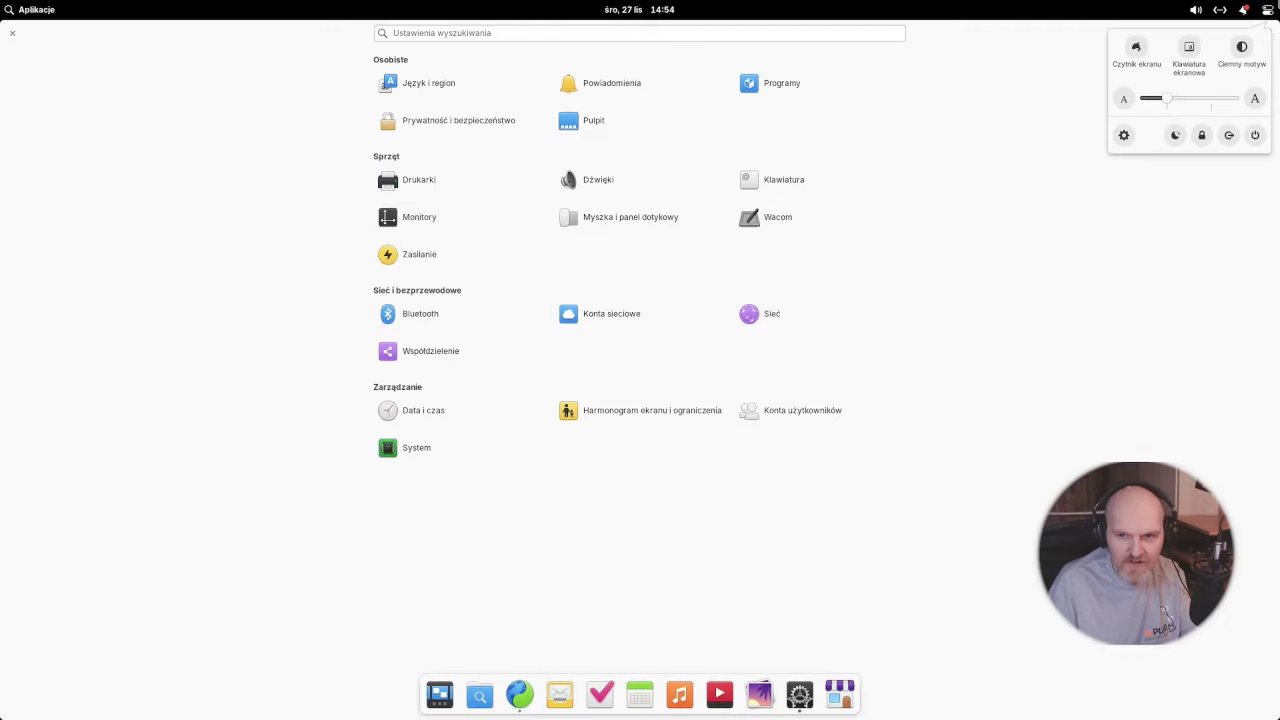
{"action": "left_click", "coordinate": [420, 217]}
{"action": "left_click", "coordinate": [6, 7]}
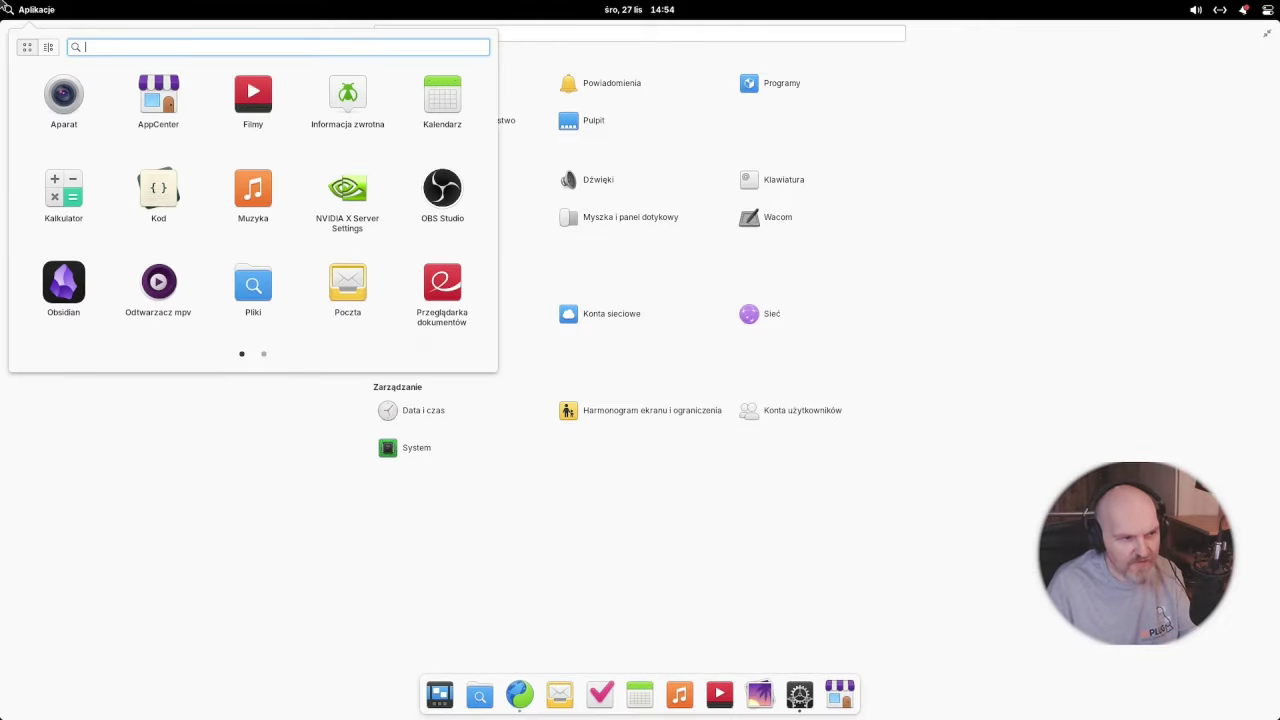
{"action": "left_click", "coordinate": [995, 503]}
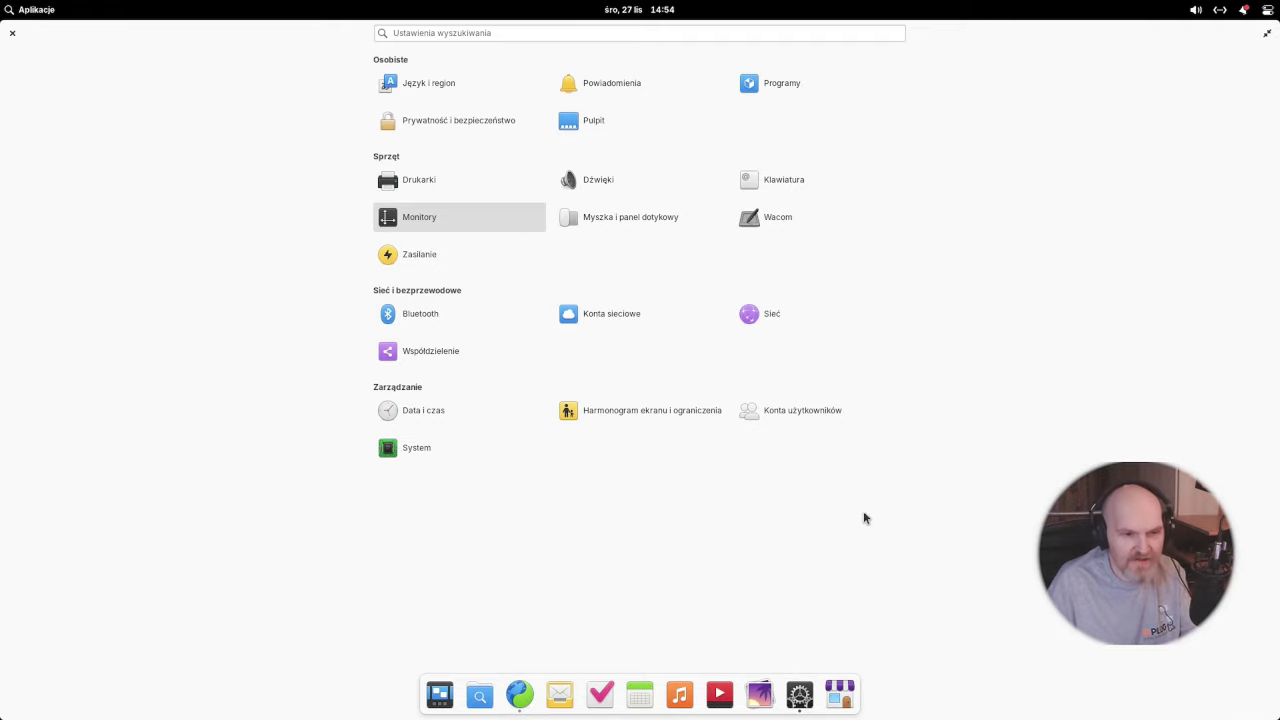
{"action": "left_click", "coordinate": [1267, 9]}
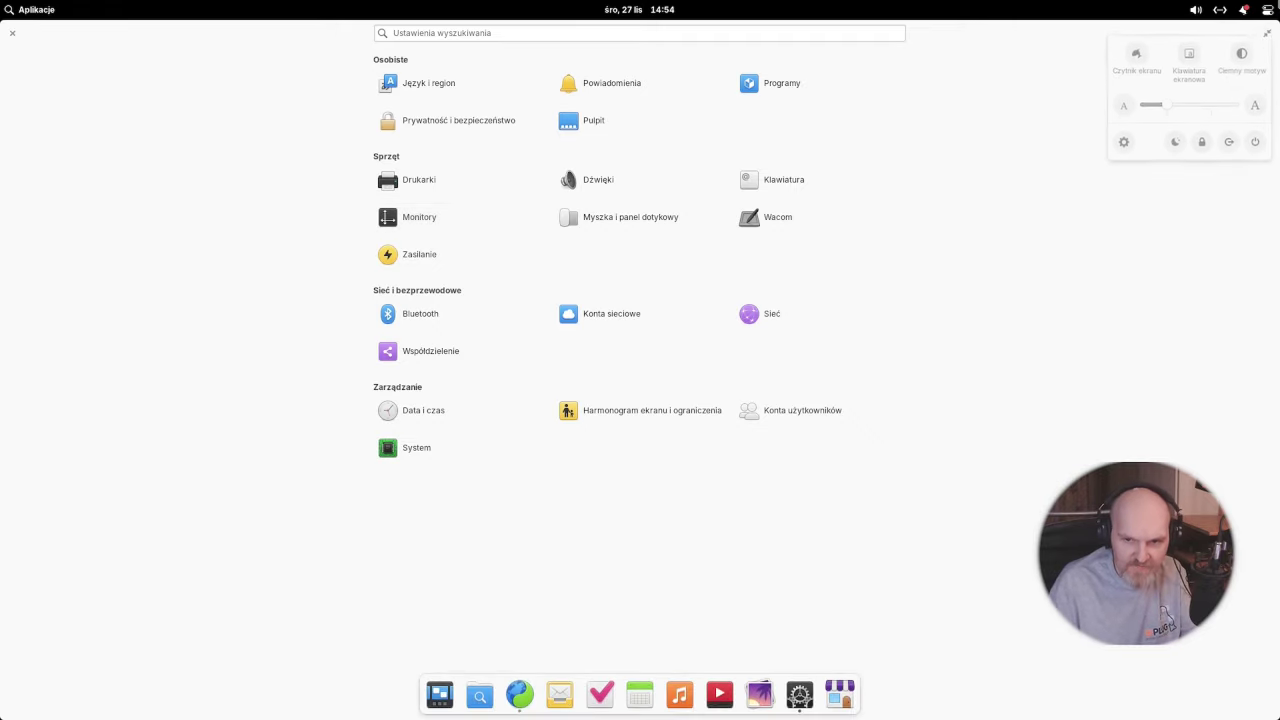
{"action": "left_click", "coordinate": [964, 105]}
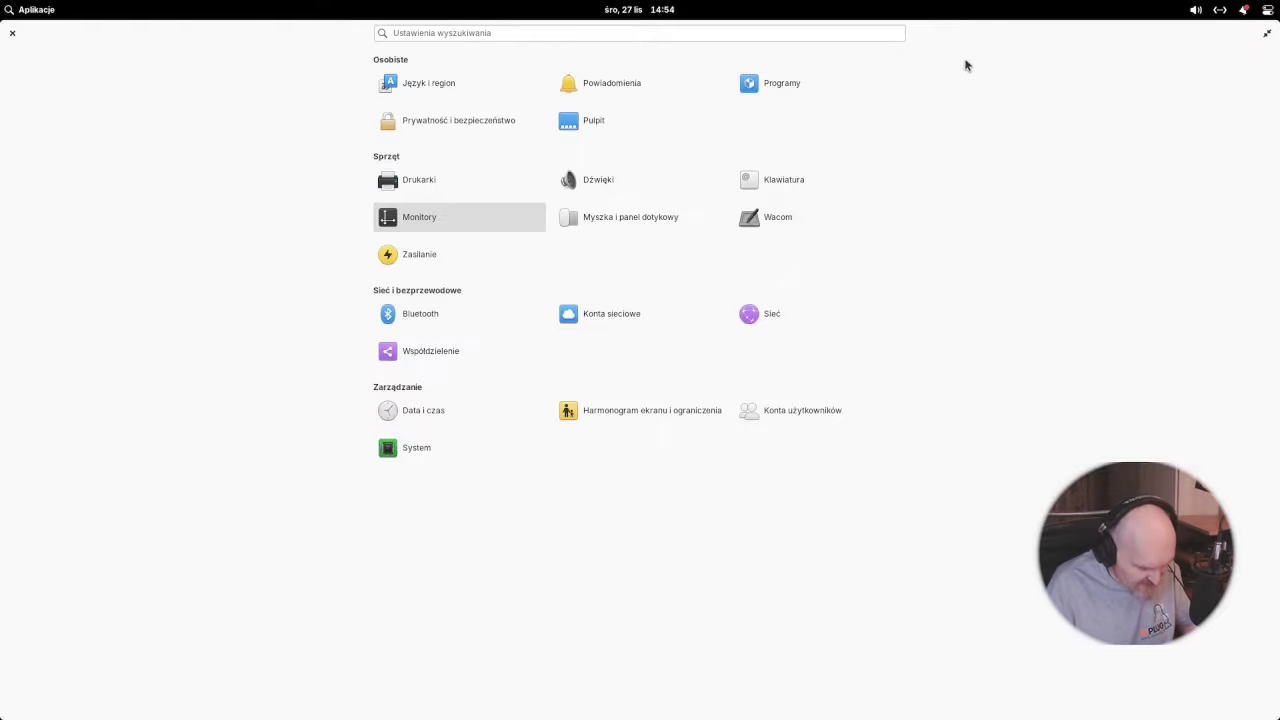
Open and close the applications menu repeatedly to show the dock appearing and hiding with it.
{"action": "key", "text": "super"}
{"action": "key", "text": "super"}
{"action": "key", "text": "super"}
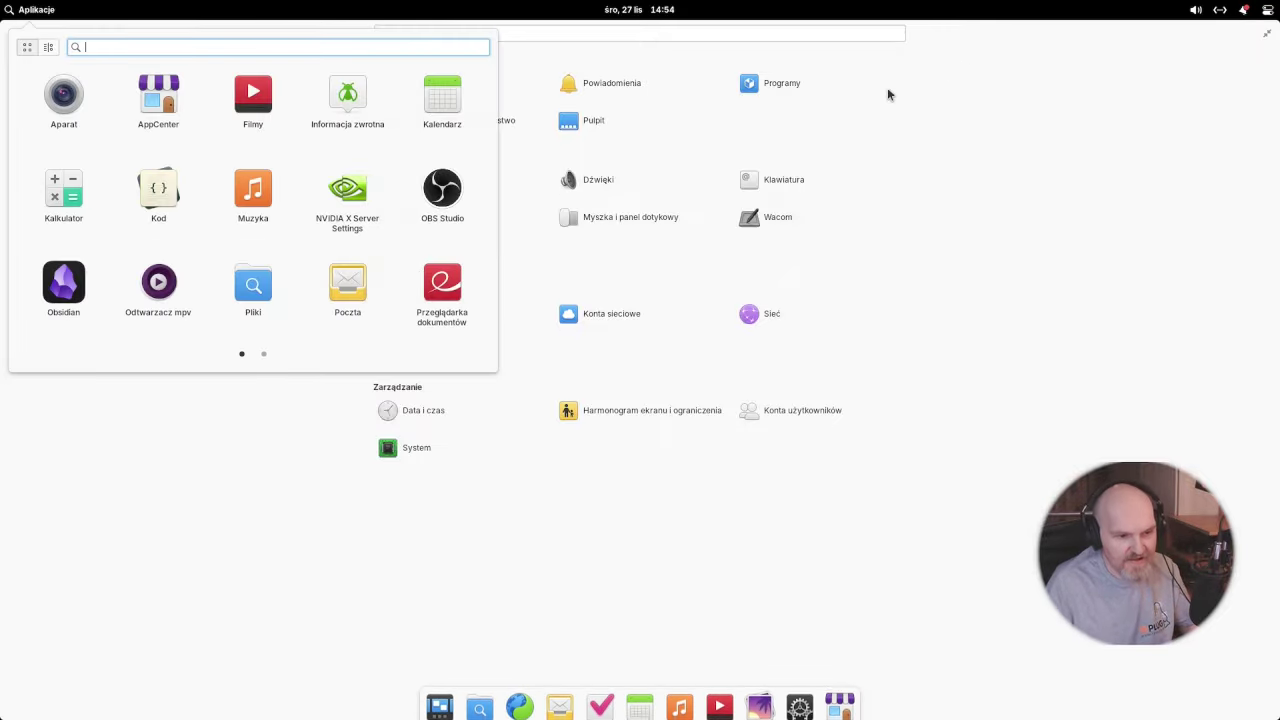
{"action": "key", "text": "super"}
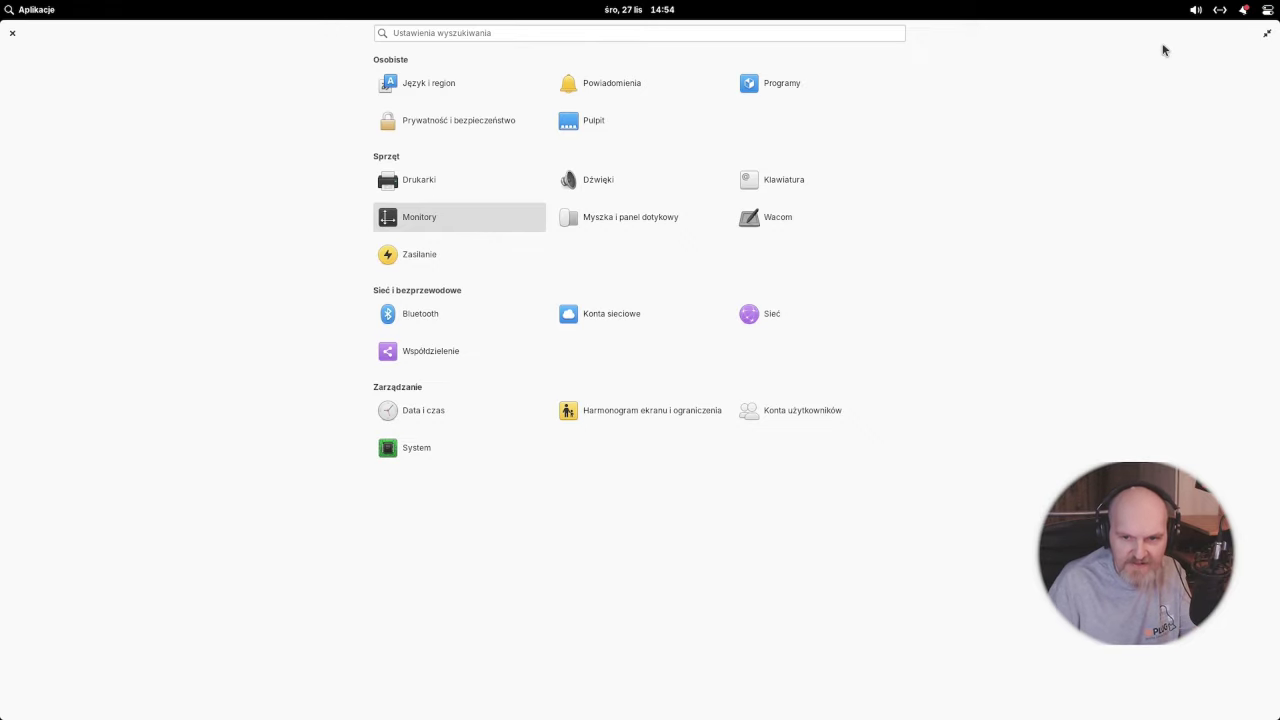
Restore the maximised settings window, move it aside, and open and close the quick settings beside it.
{"action": "double_click", "coordinate": [1140, 38]}
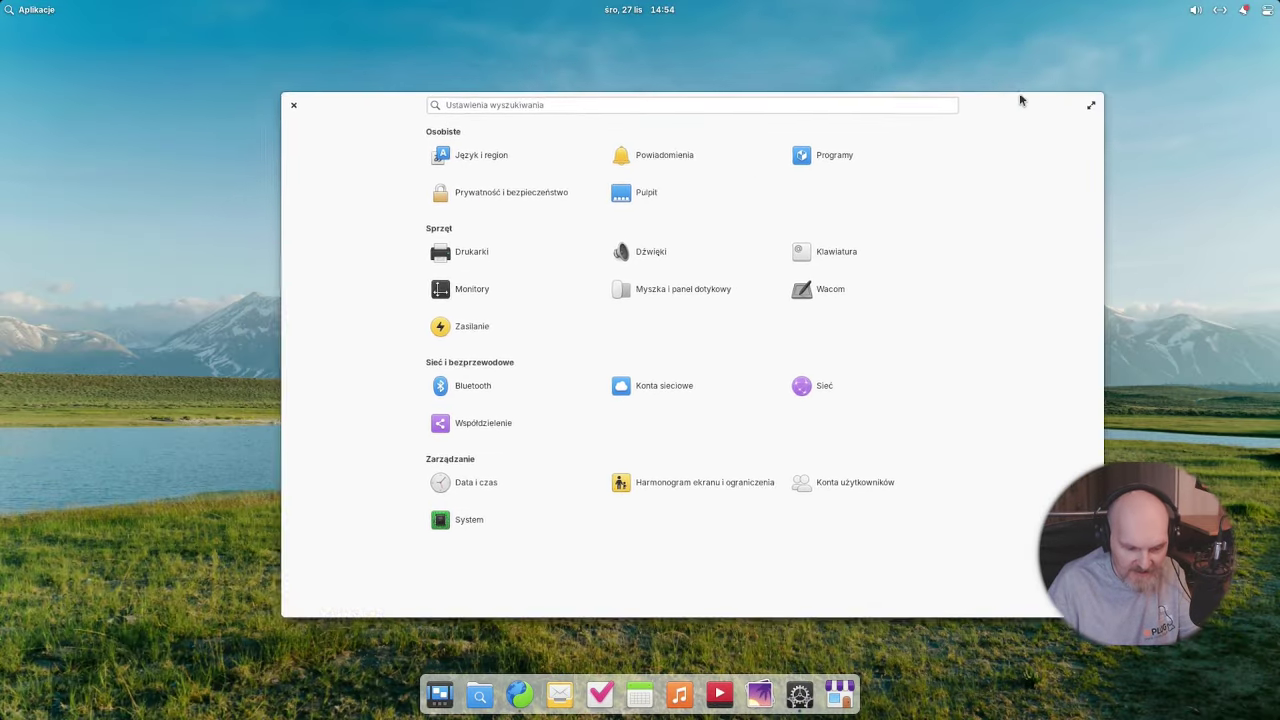
{"action": "left_click_drag", "start_coordinate": [1019, 95], "coordinate": [966, 117]}
{"action": "left_click", "coordinate": [1267, 9]}
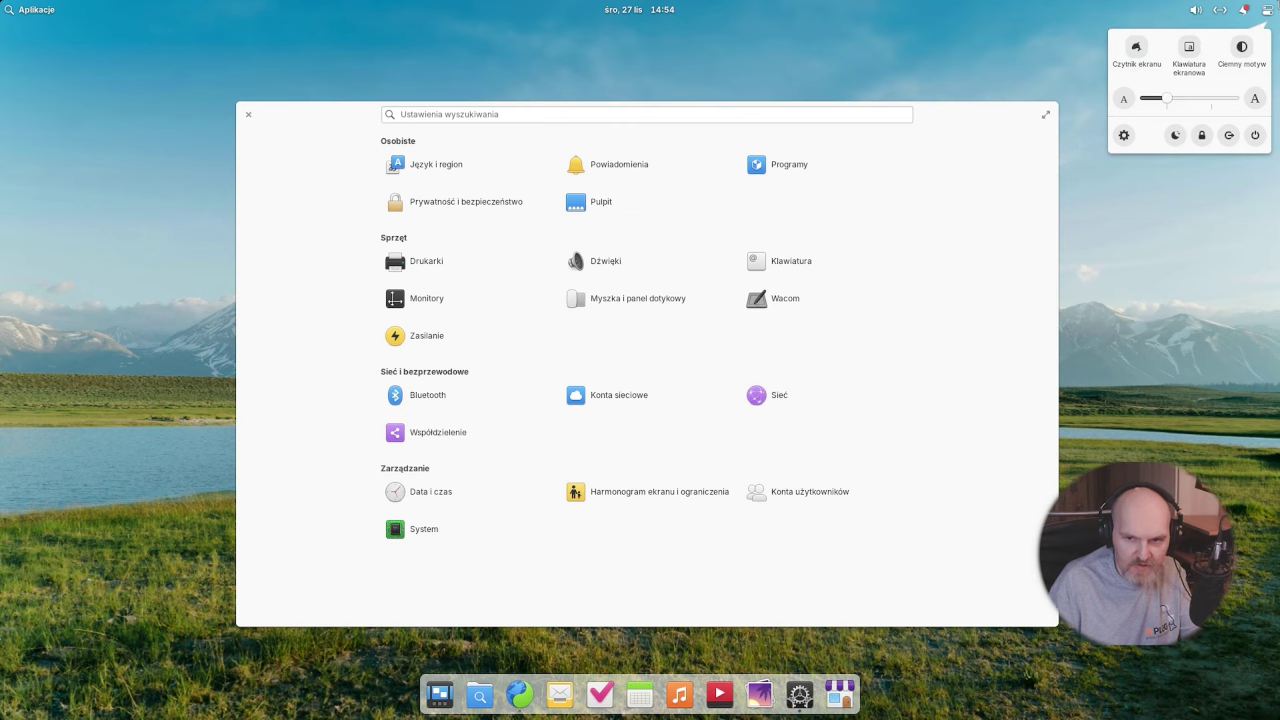
{"action": "left_click", "coordinate": [1078, 138]}
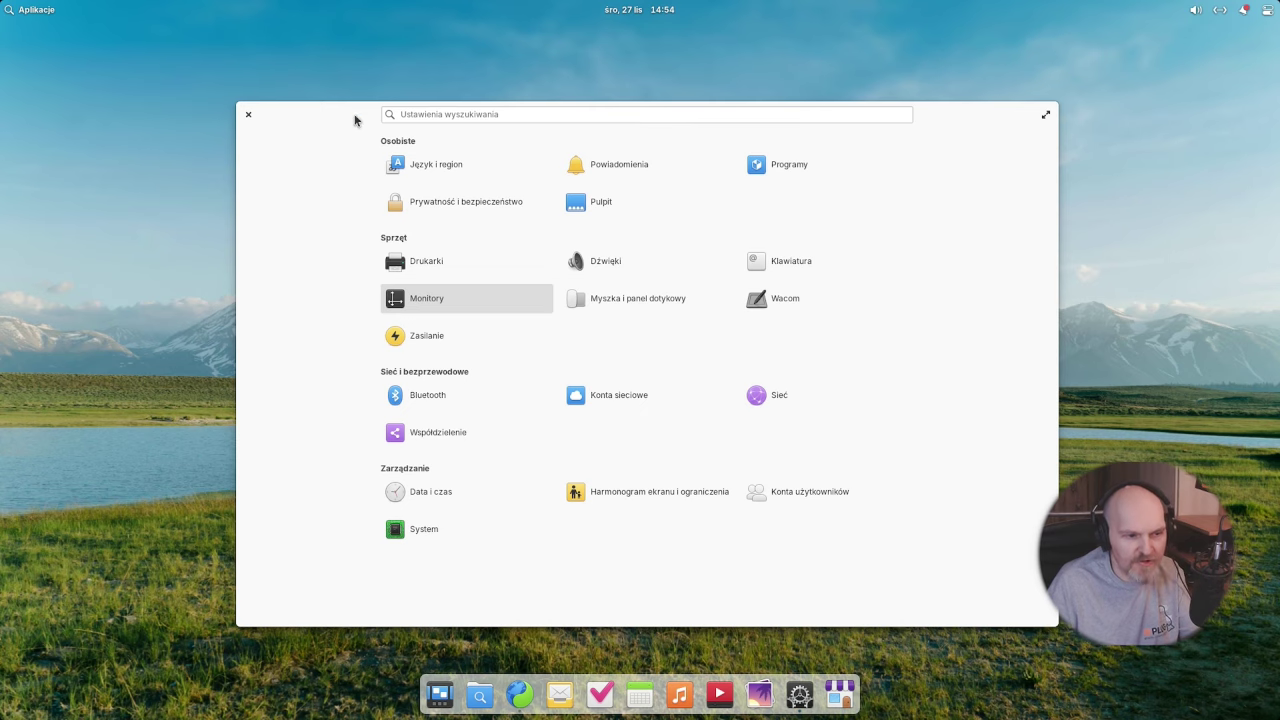
Maximise the settings window again by moving it against the screen edge, and close it.
{"action": "left_click_drag", "start_coordinate": [357, 120], "coordinate": [345, 5]}
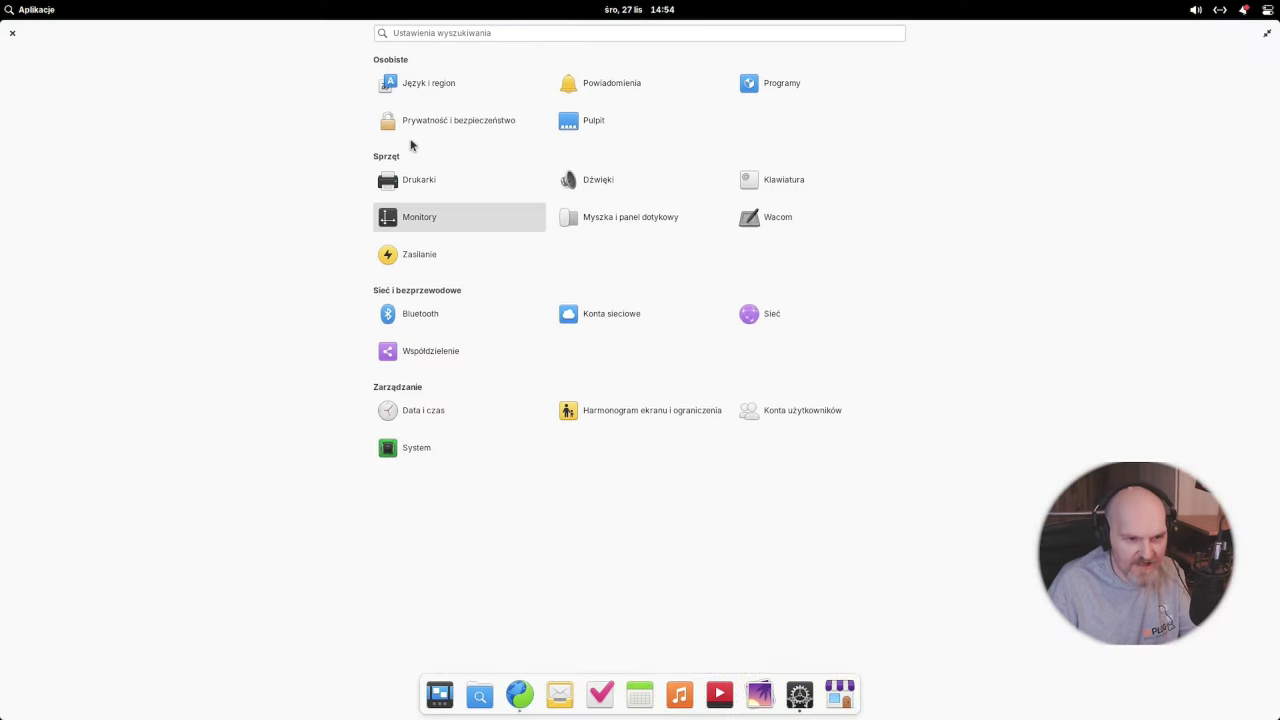
{"action": "left_click", "coordinate": [11, 36]}
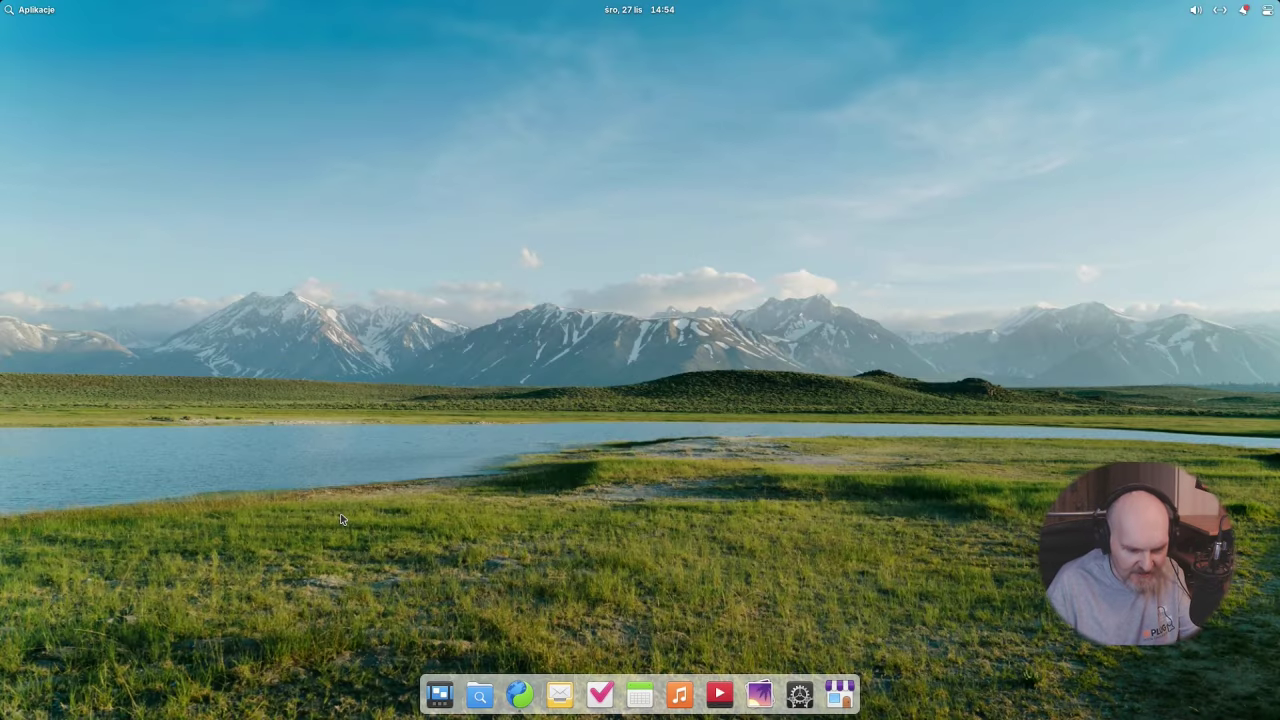
Open the applications menu, look through both pages of installed programs, and close it.
{"action": "left_click", "coordinate": [92, 9]}
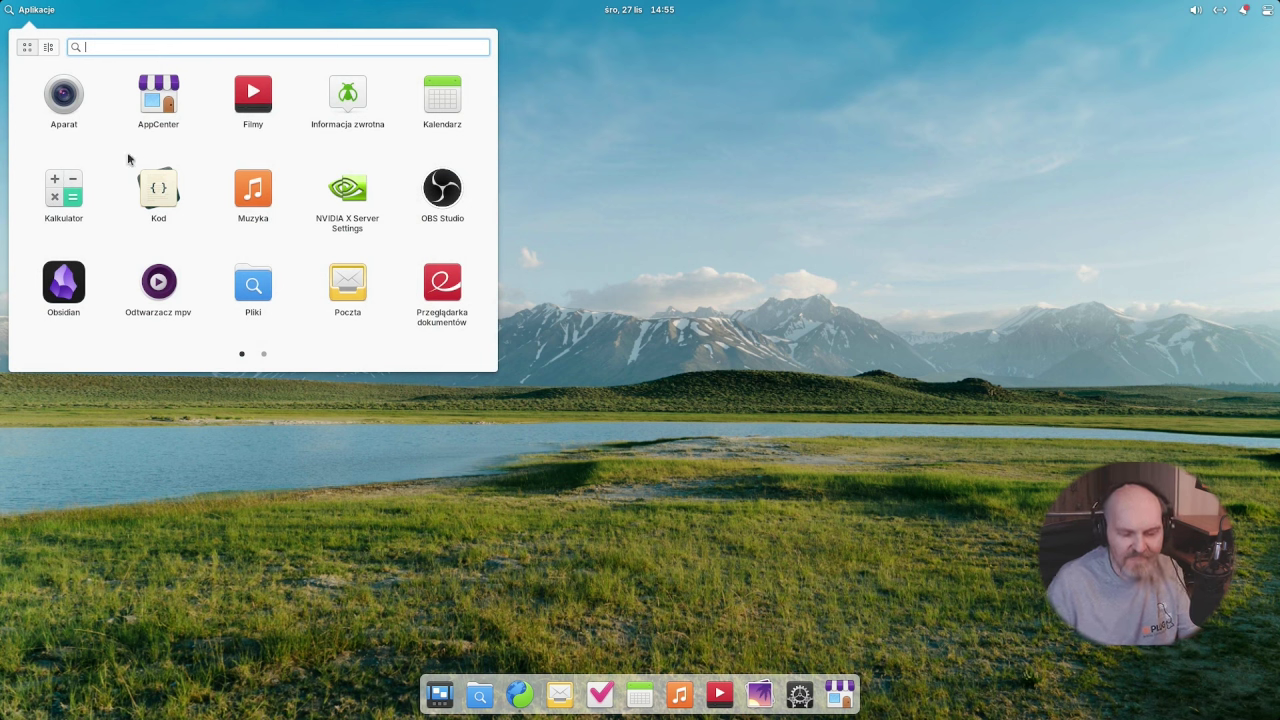
{"action": "key", "text": "super"}
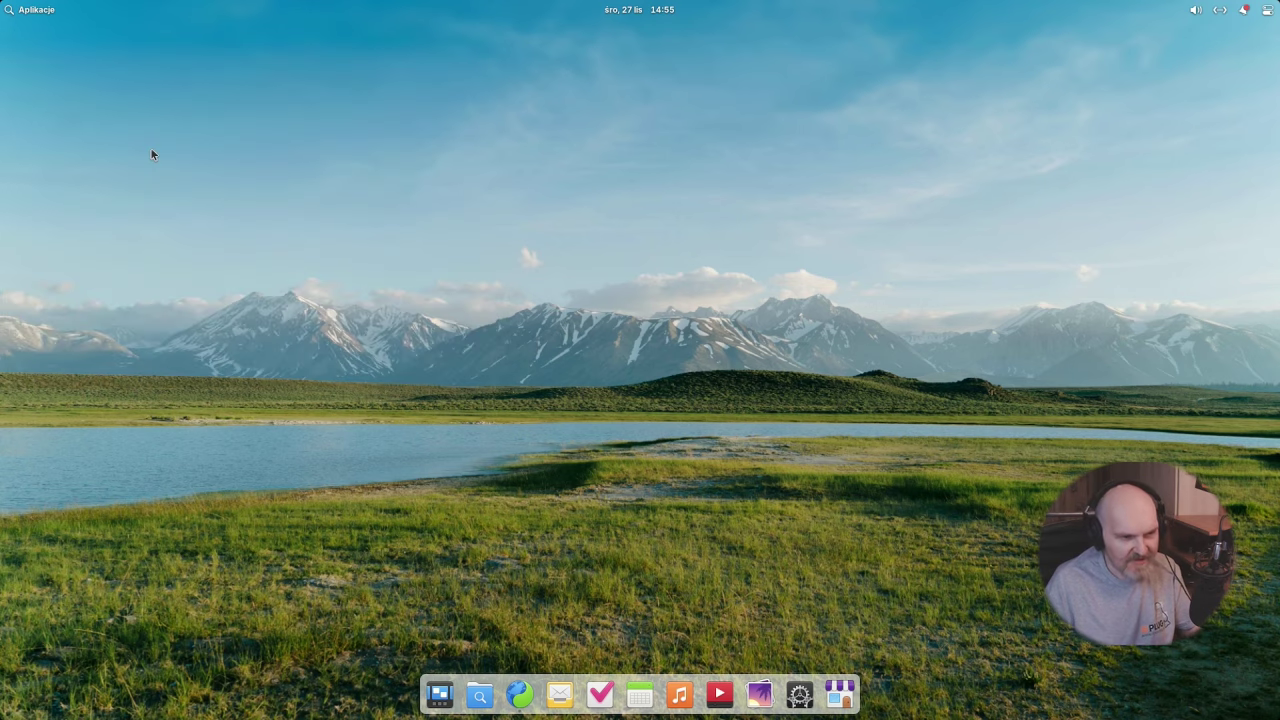
{"action": "key", "text": "super"}
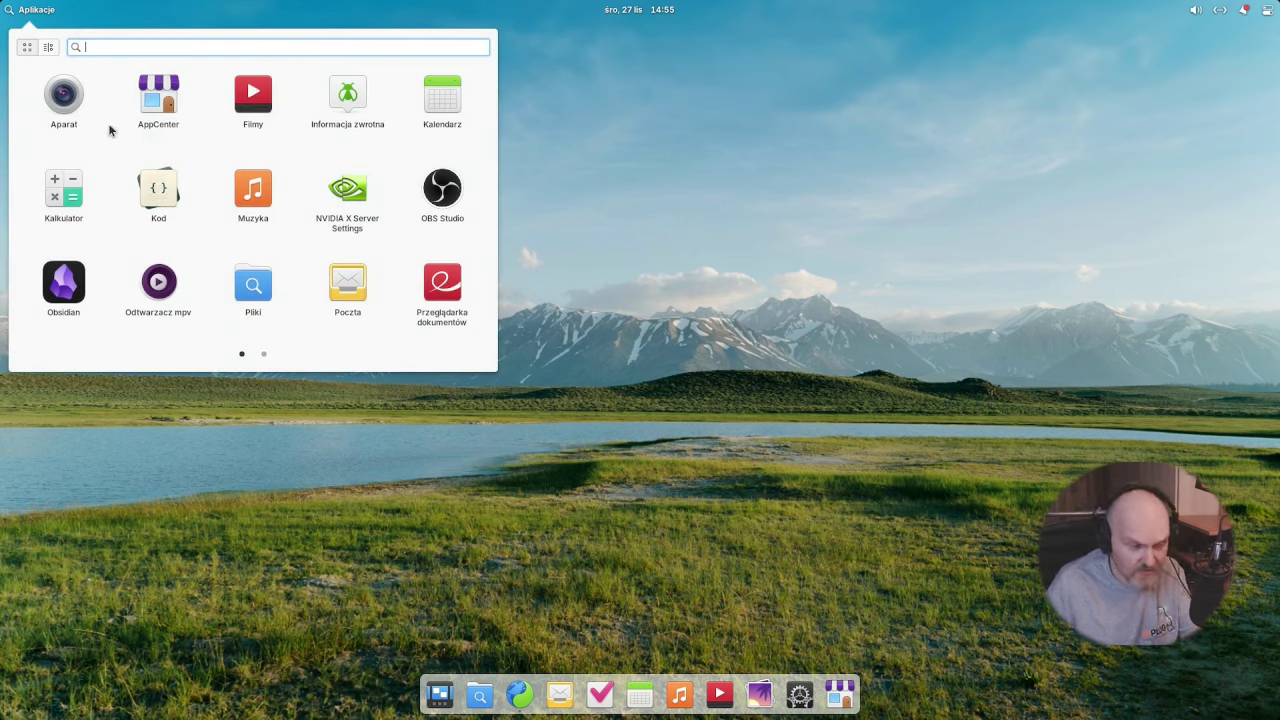
{"action": "scroll", "coordinate": [190, 190], "scroll_direction": "down", "scroll_amount": 1}
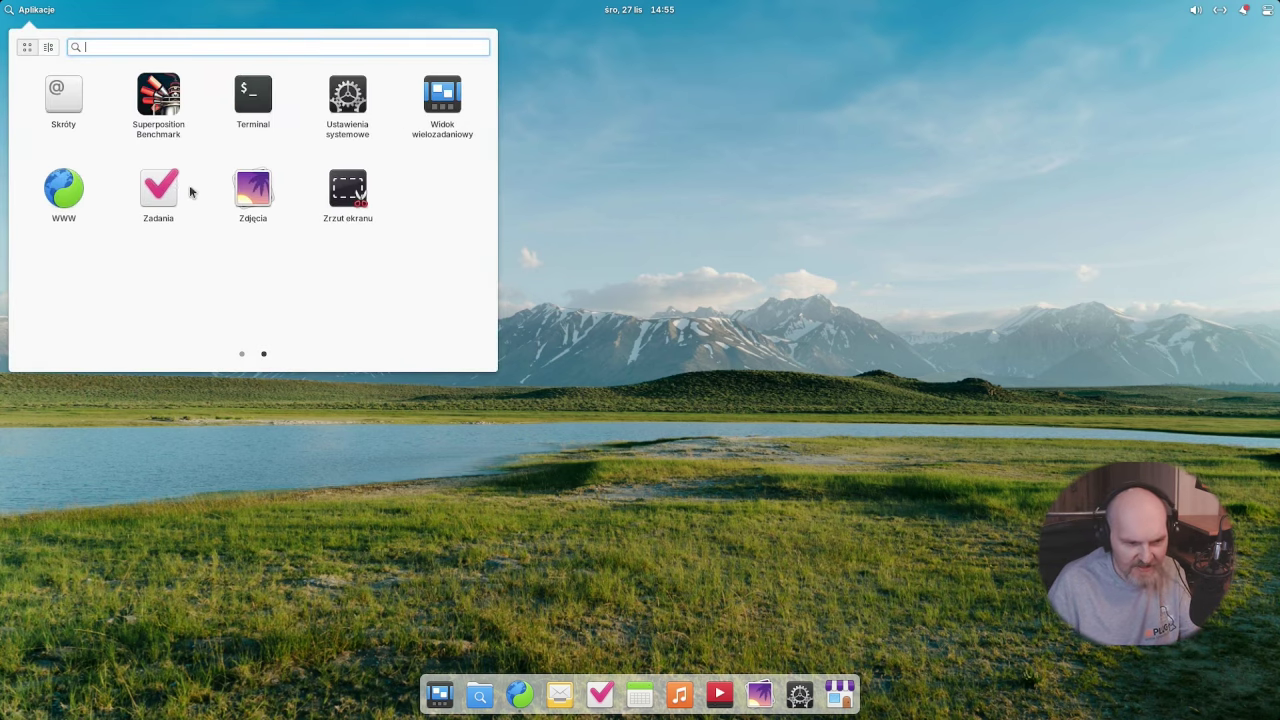
{"action": "scroll", "coordinate": [190, 192], "scroll_direction": "up", "scroll_amount": 1}
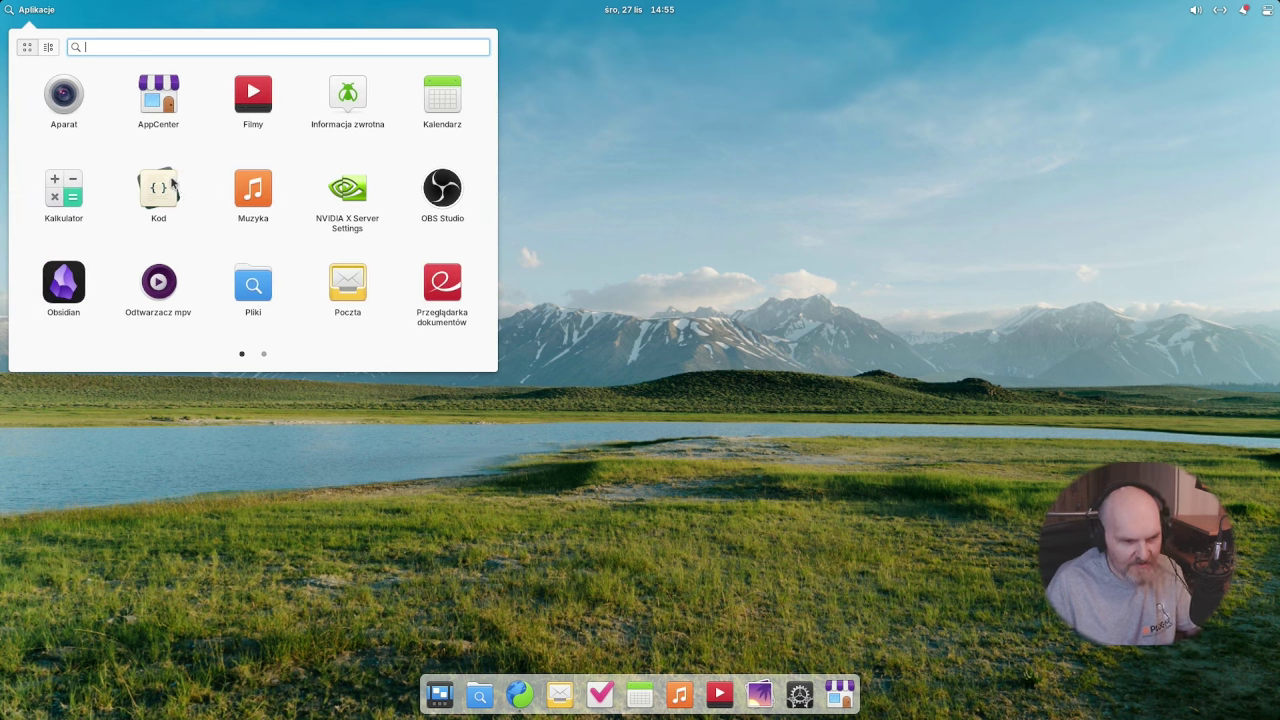
{"action": "left_click", "coordinate": [791, 159]}
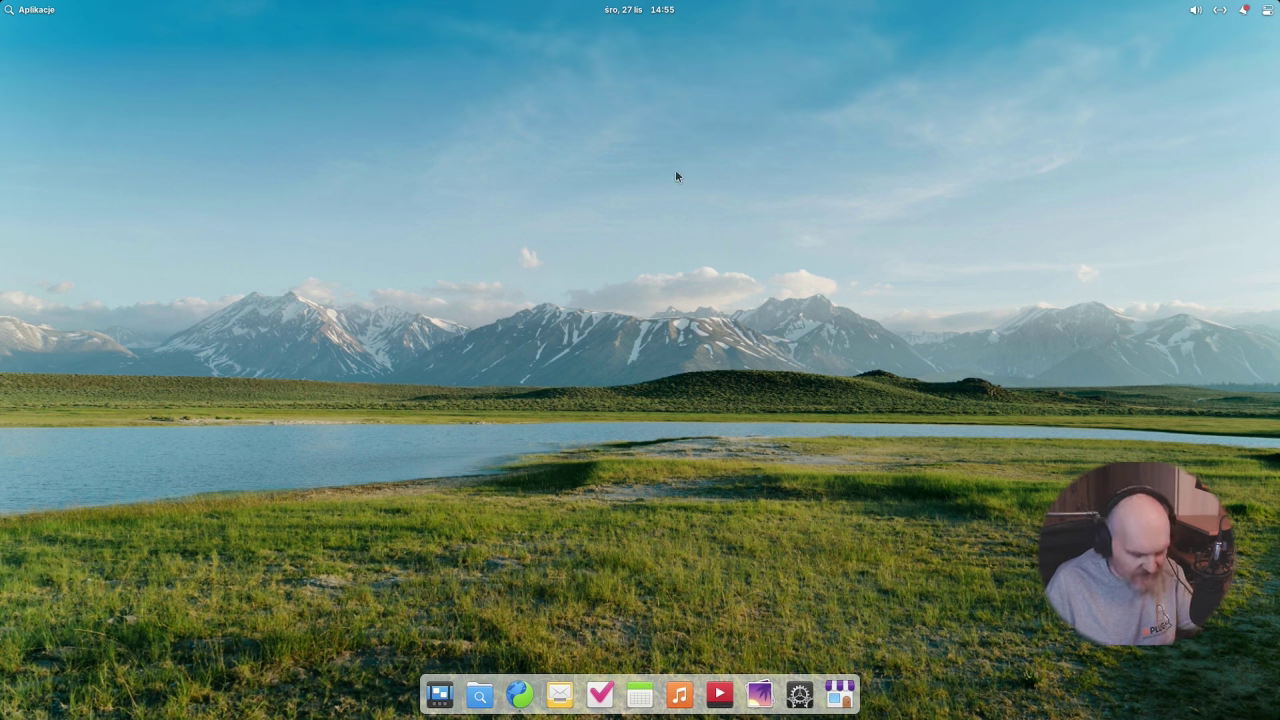
Open and close the applications menu twice over the empty desktop.
{"action": "key", "text": "super"}
{"action": "key", "text": "super"}
{"action": "key", "text": "super"}
{"action": "key", "text": "super"}
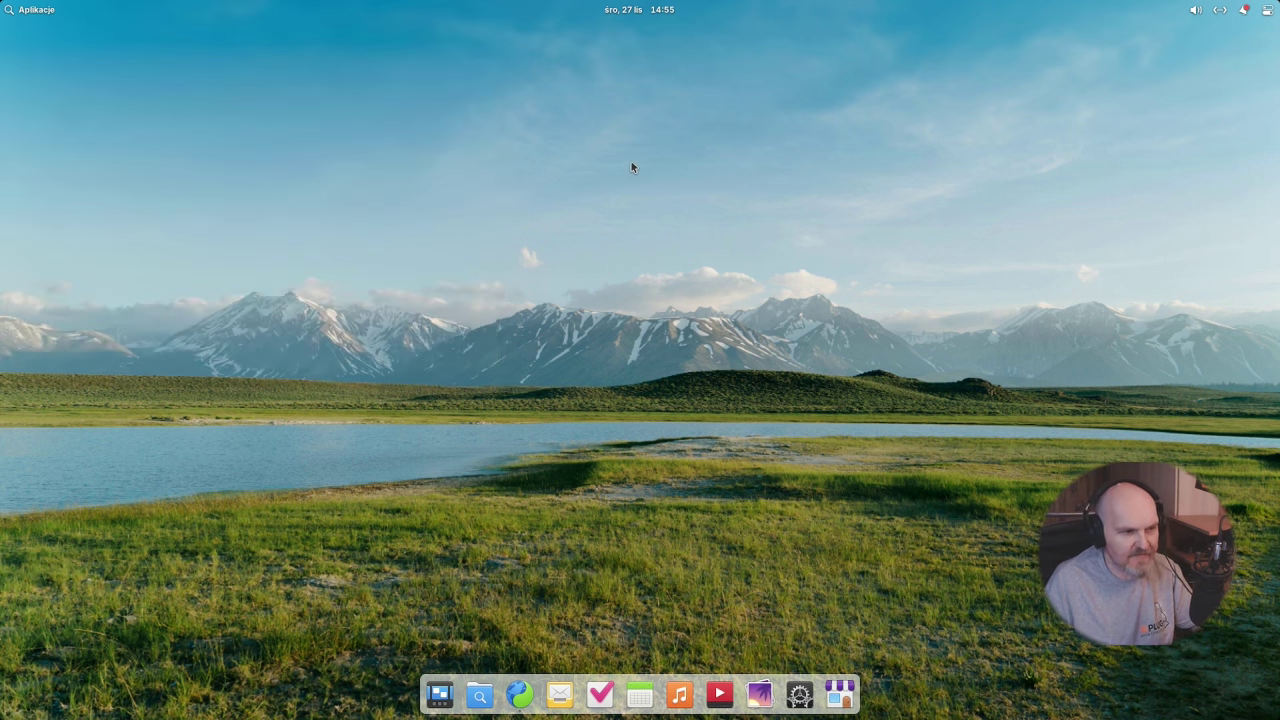
Launch NVIDIA X Server Settings, view the GPU 0, Thermal Settings and PowerMizer pages, and close it.
{"action": "key", "text": "super"}
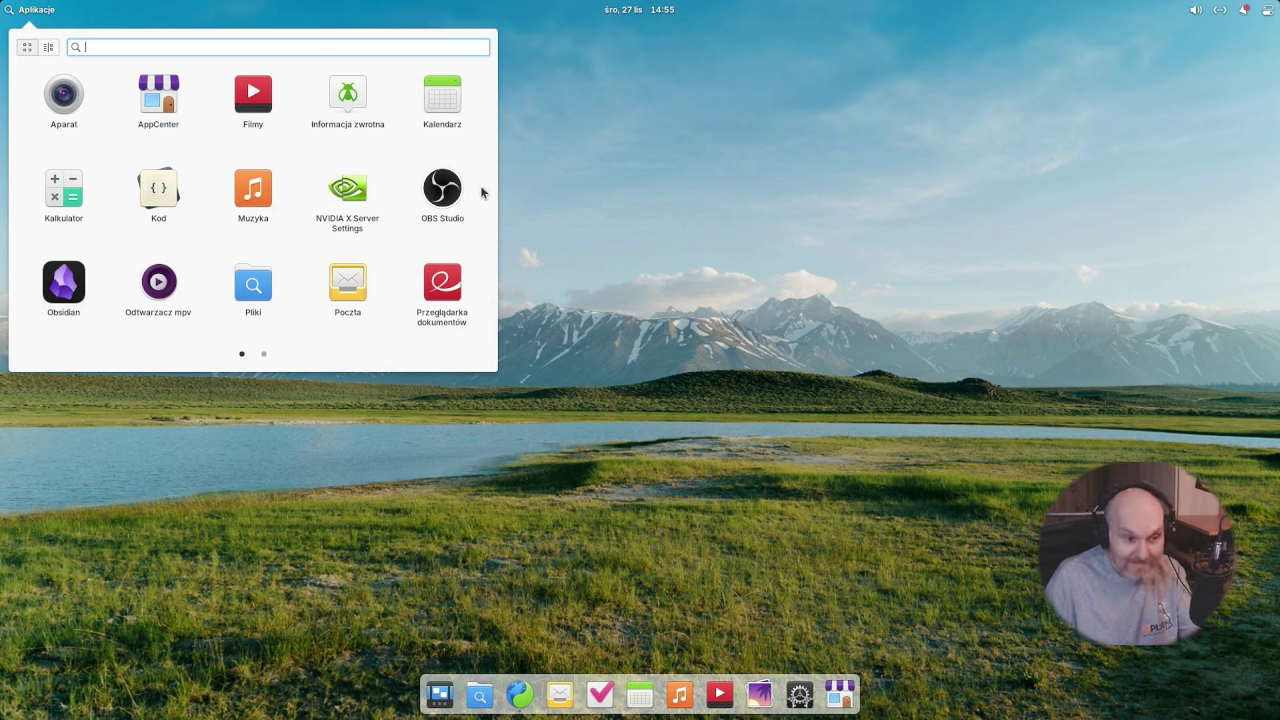
{"action": "left_click", "coordinate": [346, 206]}
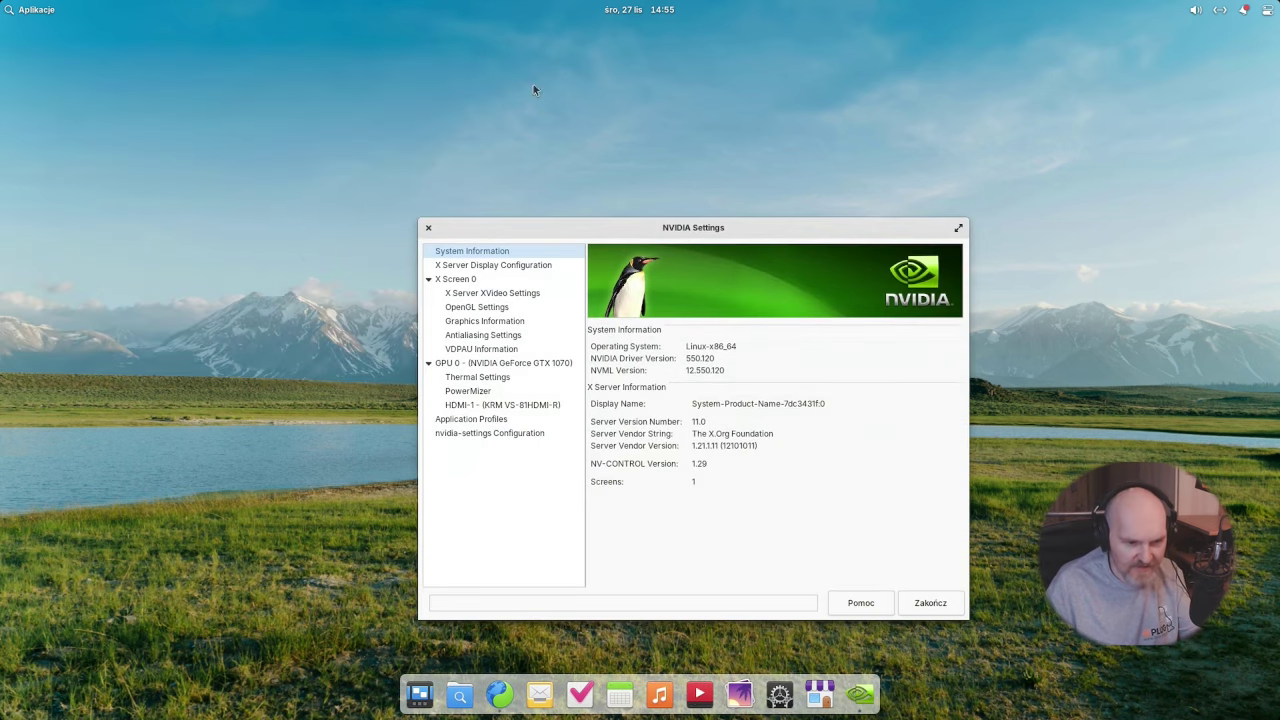
{"action": "left_click", "coordinate": [466, 362]}
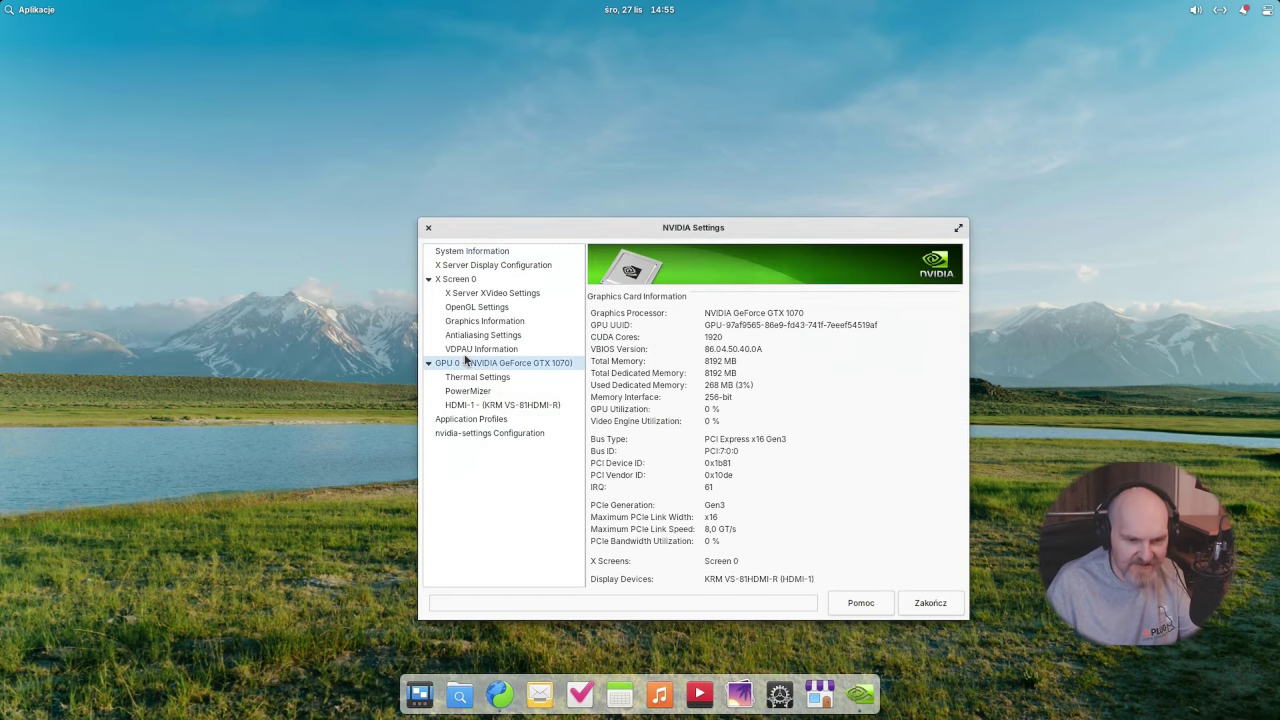
{"action": "left_click", "coordinate": [491, 378]}
{"action": "left_click", "coordinate": [489, 394]}
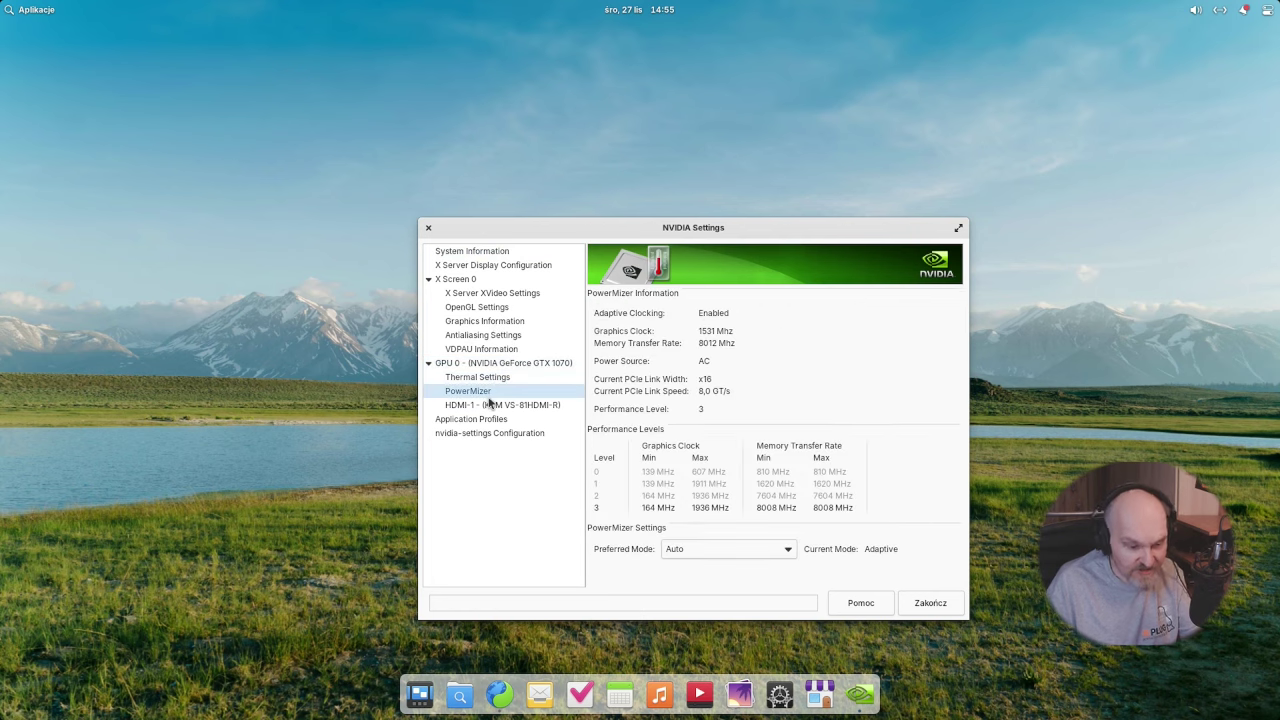
{"action": "key", "text": "alt+F4"}
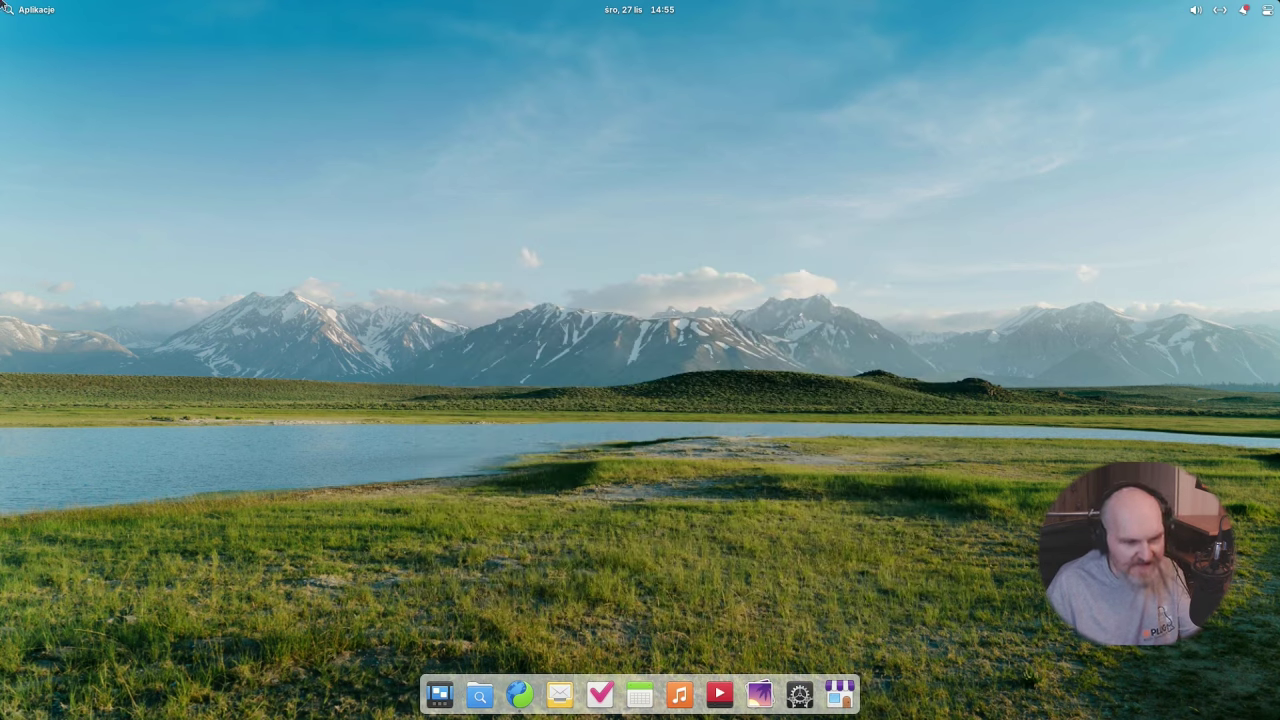
Launch OBS Studio and move its window higher on the desktop.
{"action": "left_click", "coordinate": [8, 8]}
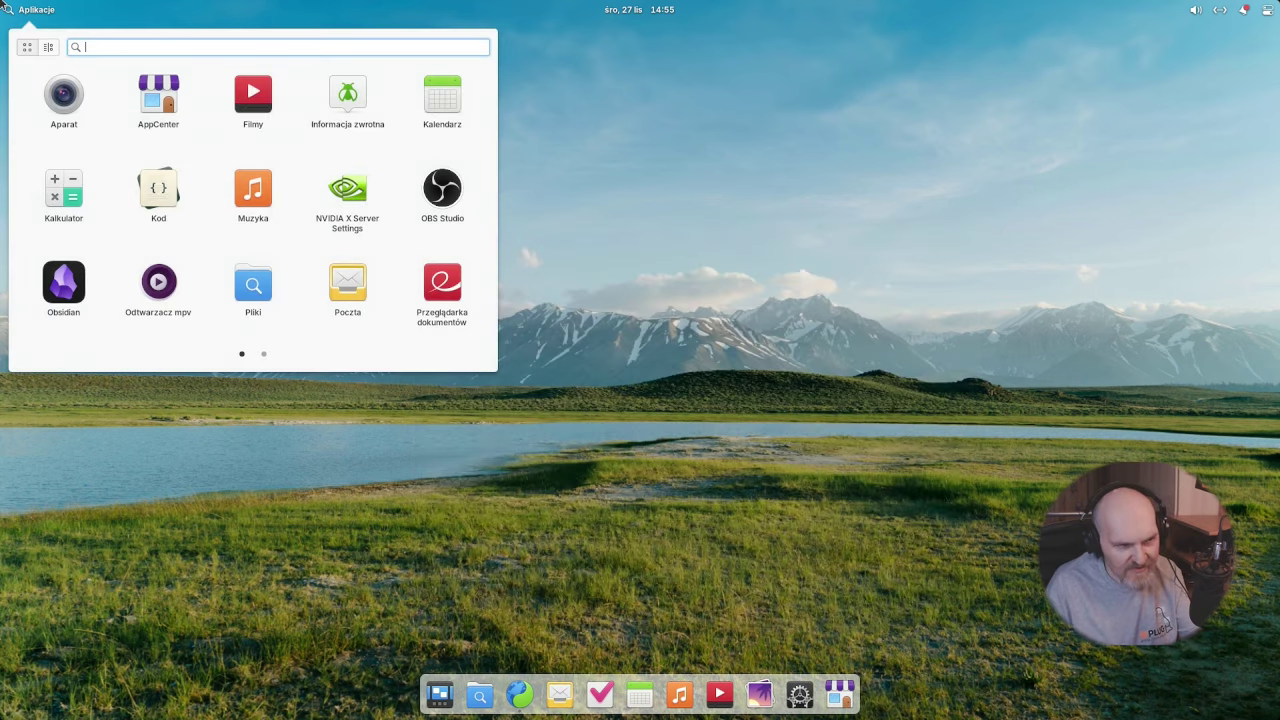
{"action": "left_click", "coordinate": [446, 194]}
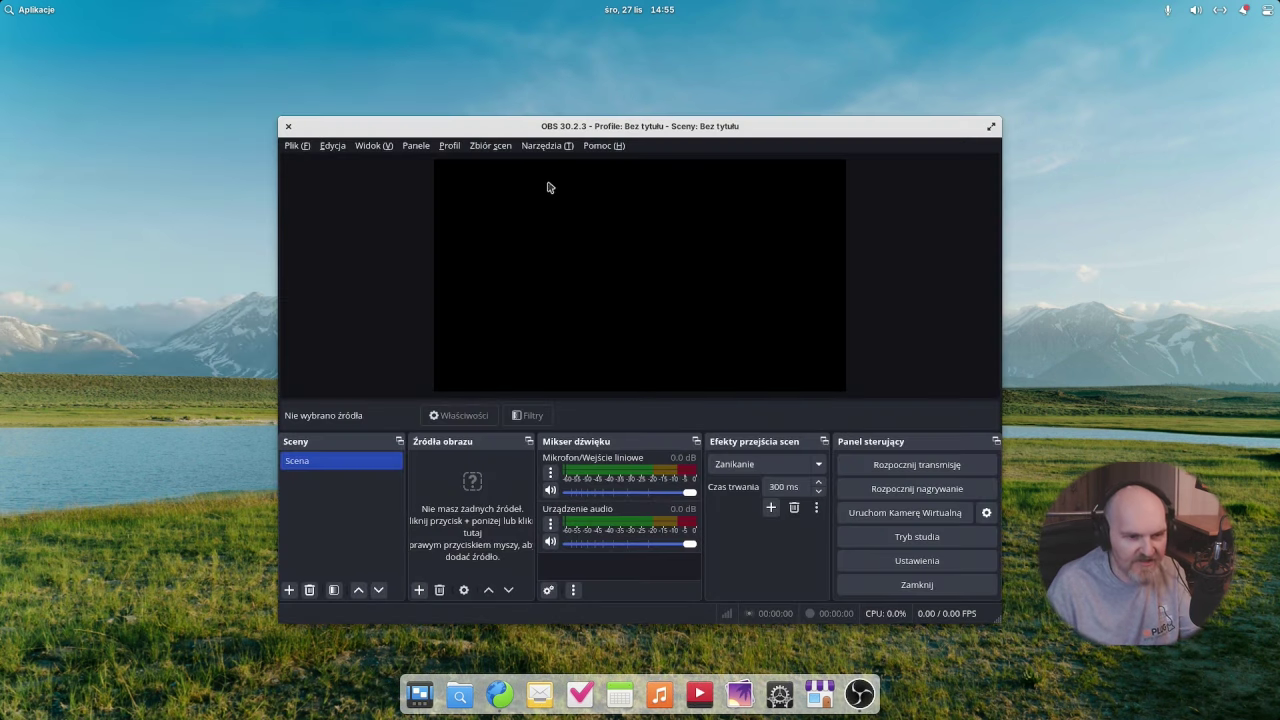
{"action": "left_click_drag", "start_coordinate": [555, 128], "coordinate": [552, 58]}
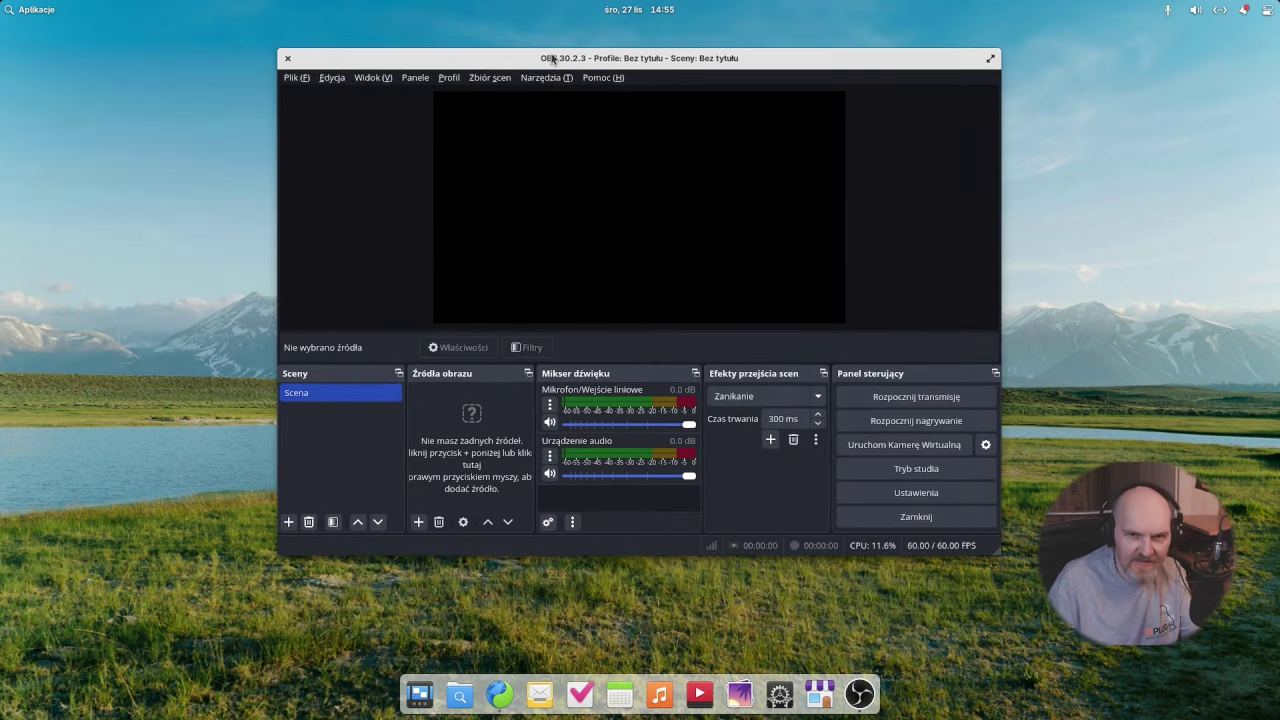
Examine the video encoders offered for recording in OBS's Zaawansowane output mode, cancel the settings and quit OBS Studio.
{"action": "left_click", "coordinate": [946, 493]}
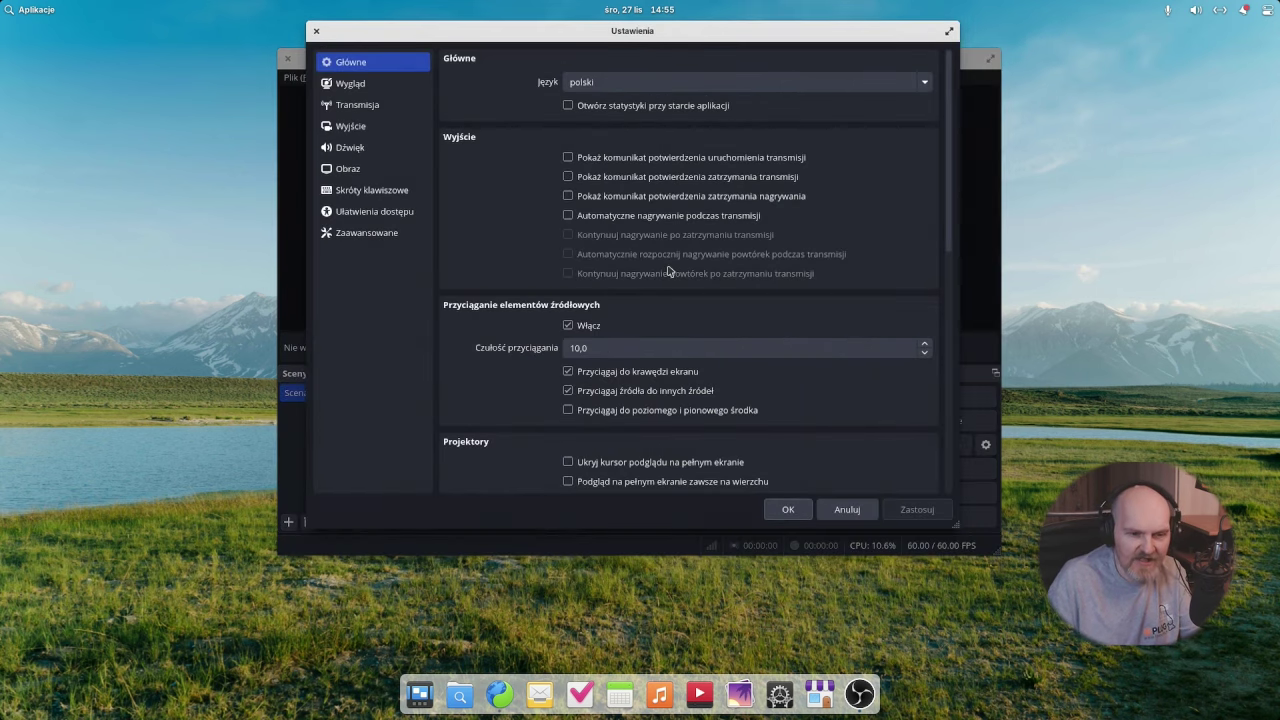
{"action": "left_click", "coordinate": [366, 126]}
{"action": "left_click", "coordinate": [594, 61]}
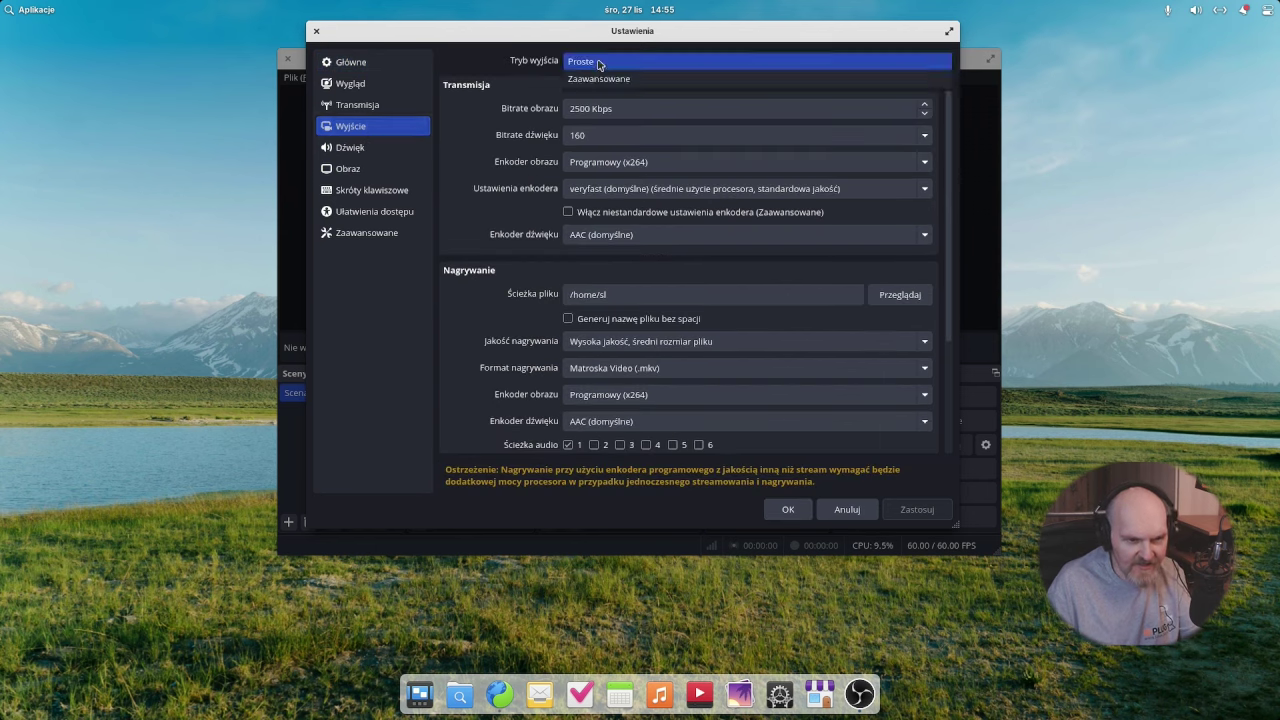
{"action": "left_click", "coordinate": [578, 79]}
{"action": "left_click", "coordinate": [532, 90]}
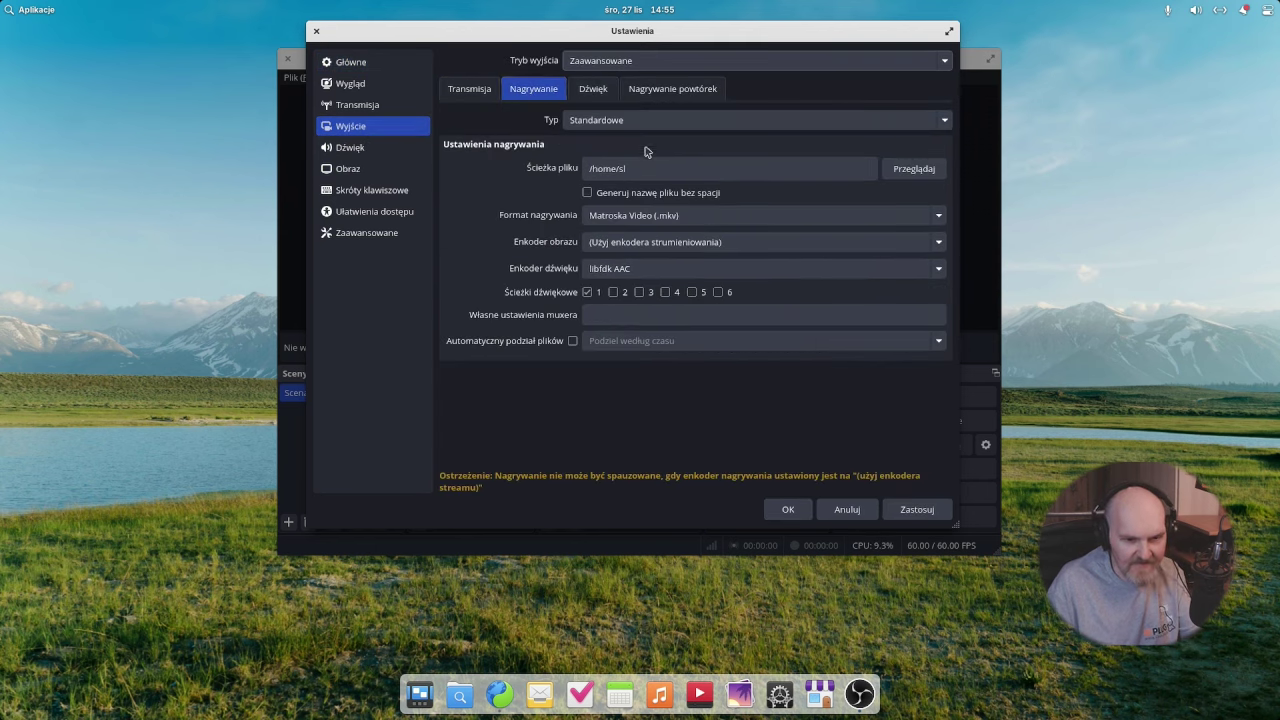
{"action": "left_click", "coordinate": [632, 242]}
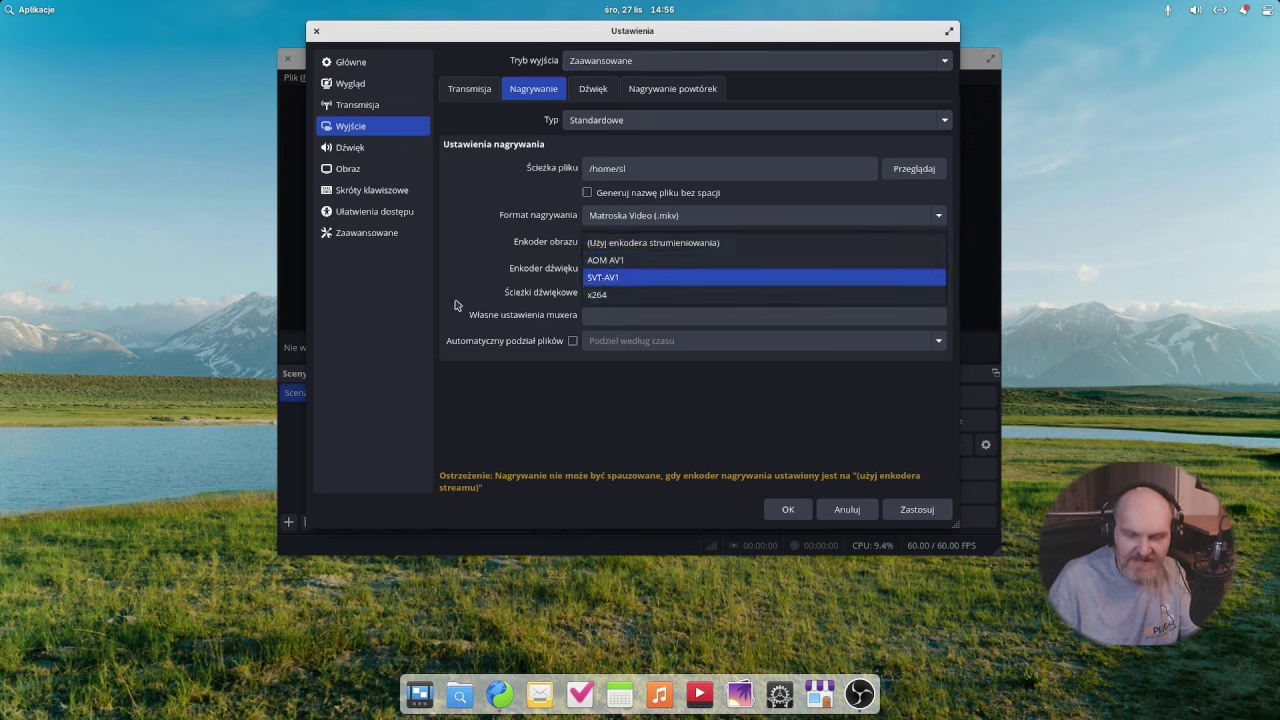
{"action": "left_click", "coordinate": [386, 348]}
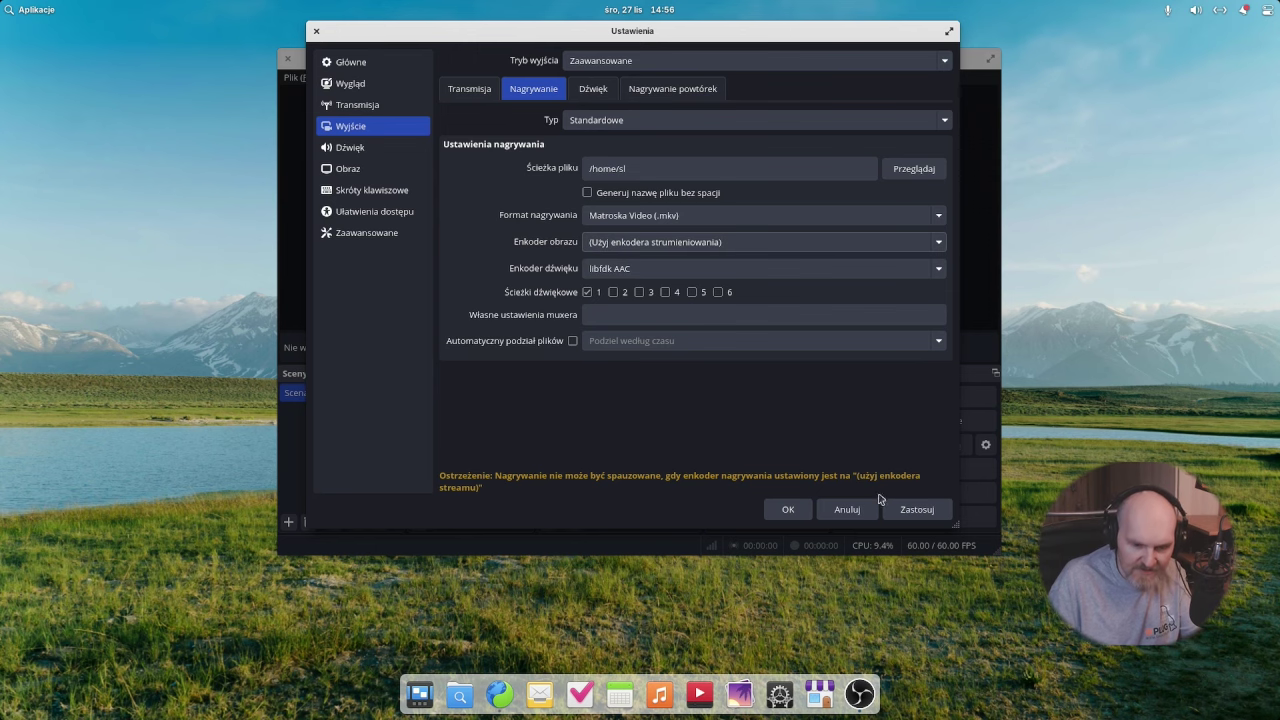
{"action": "left_click", "coordinate": [847, 510]}
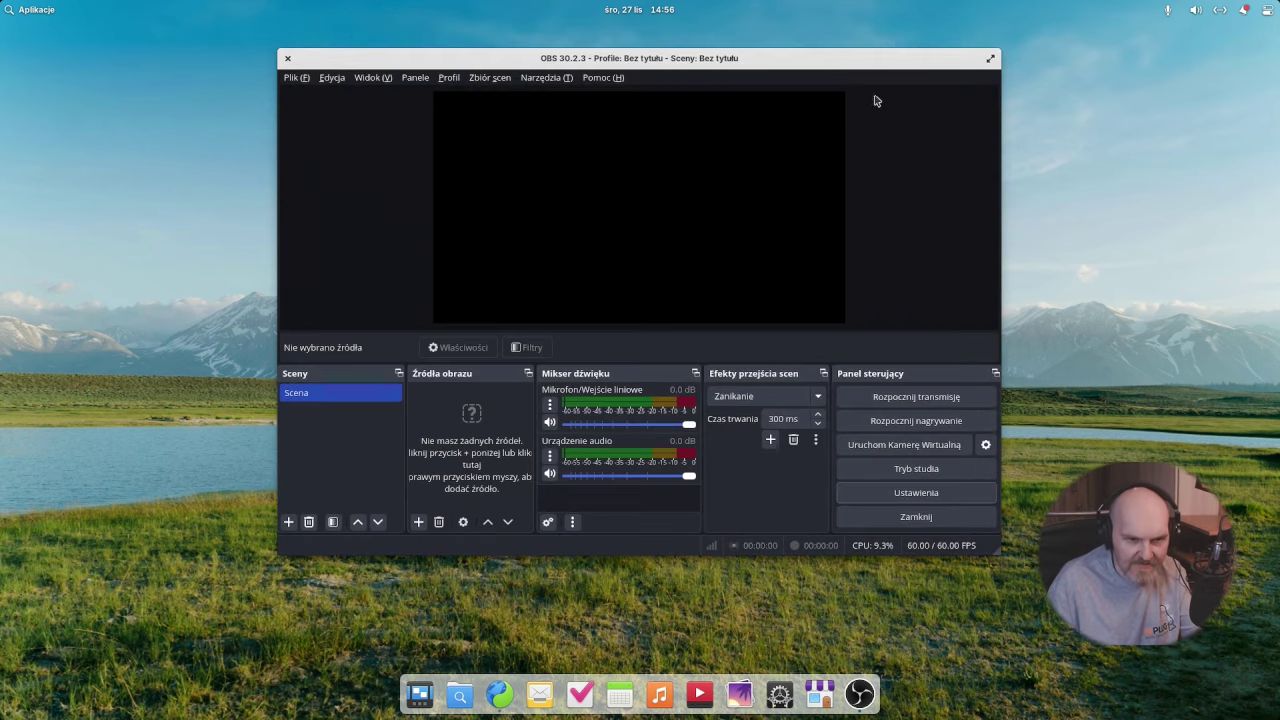
{"action": "key", "text": "ctrl+q"}
Look through the applications menu again up to Superposition Benchmark on its second page, and close the menu.
{"action": "key", "text": "super"}
{"action": "scroll", "coordinate": [240, 234], "scroll_direction": "down", "scroll_amount": 1}
{"action": "scroll", "coordinate": [207, 233], "scroll_direction": "up", "scroll_amount": 1}
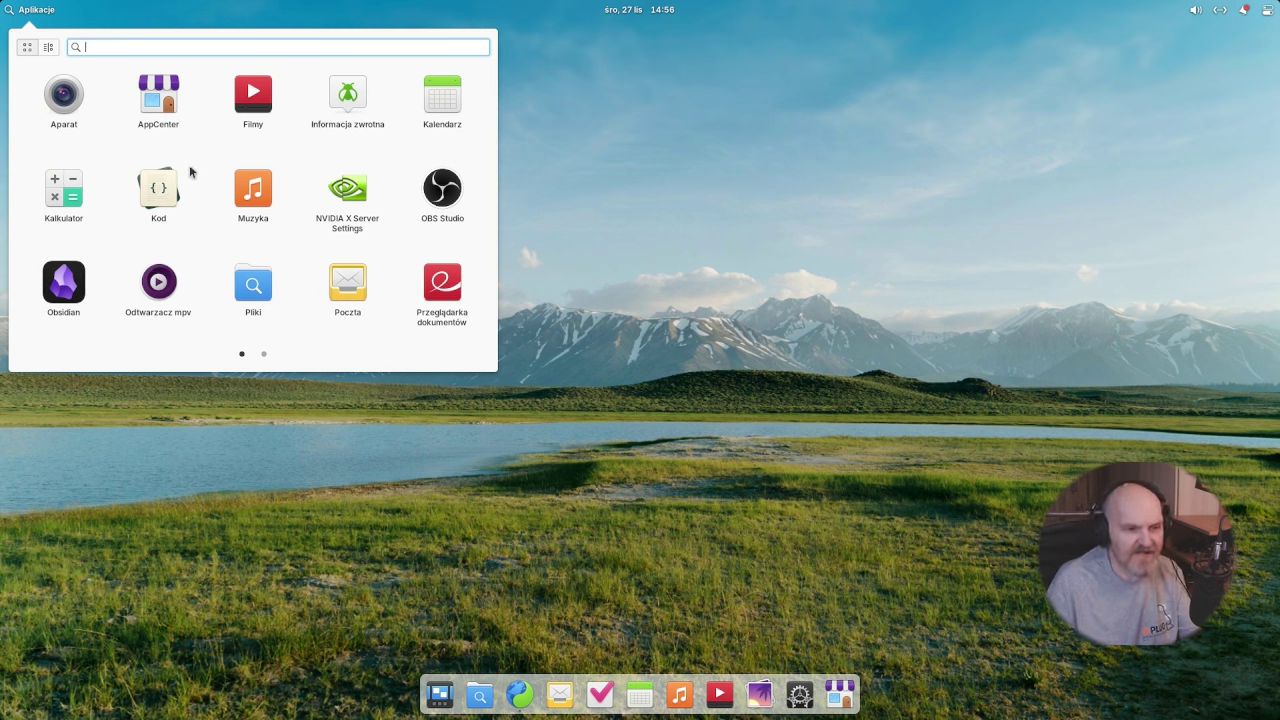
{"action": "scroll", "coordinate": [196, 166], "scroll_direction": "down", "scroll_amount": 1}
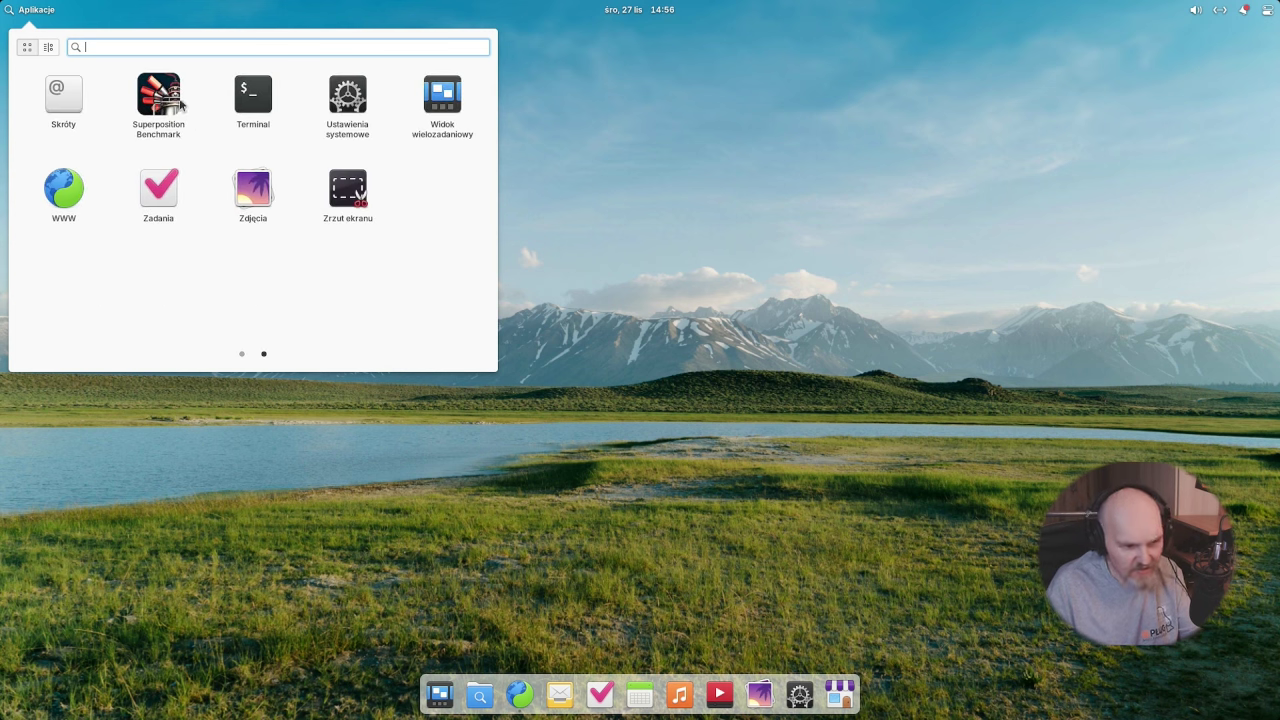
{"action": "left_click", "coordinate": [703, 330]}
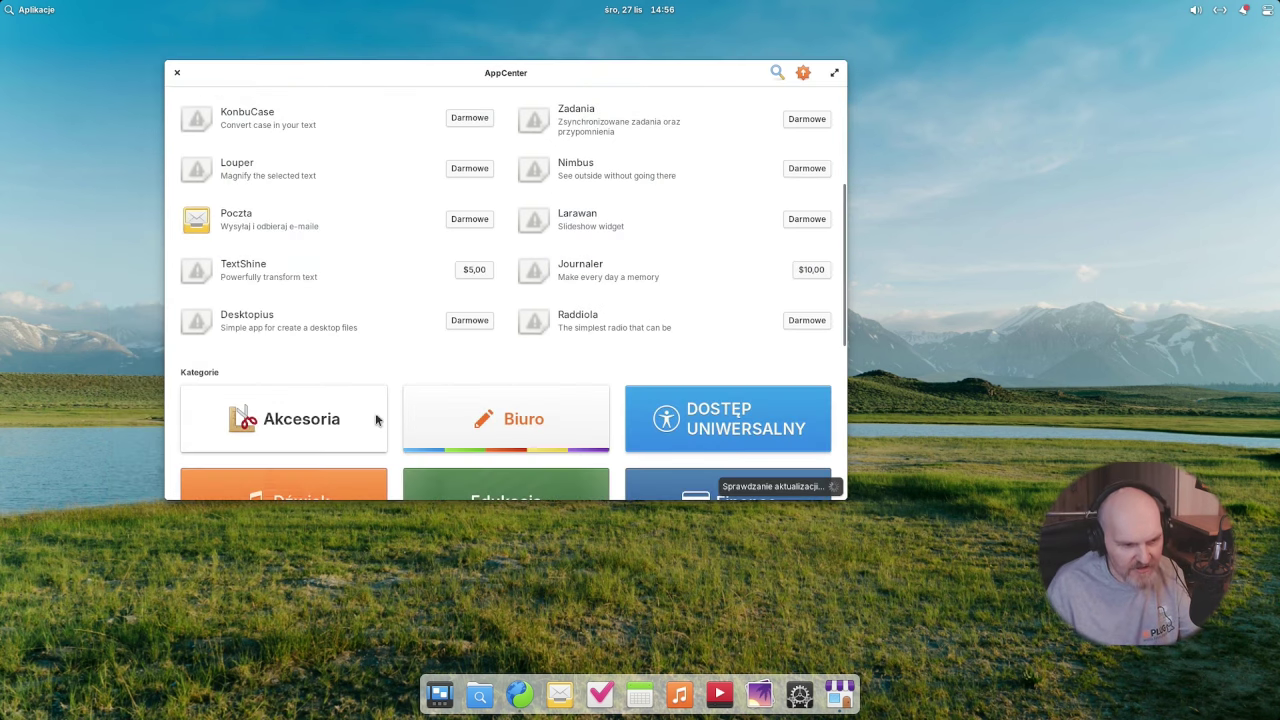
Browse the featured and recently updated apps on the AppCenter home page.
{"action": "scroll", "coordinate": [376, 420], "scroll_direction": "up", "scroll_amount": 5}
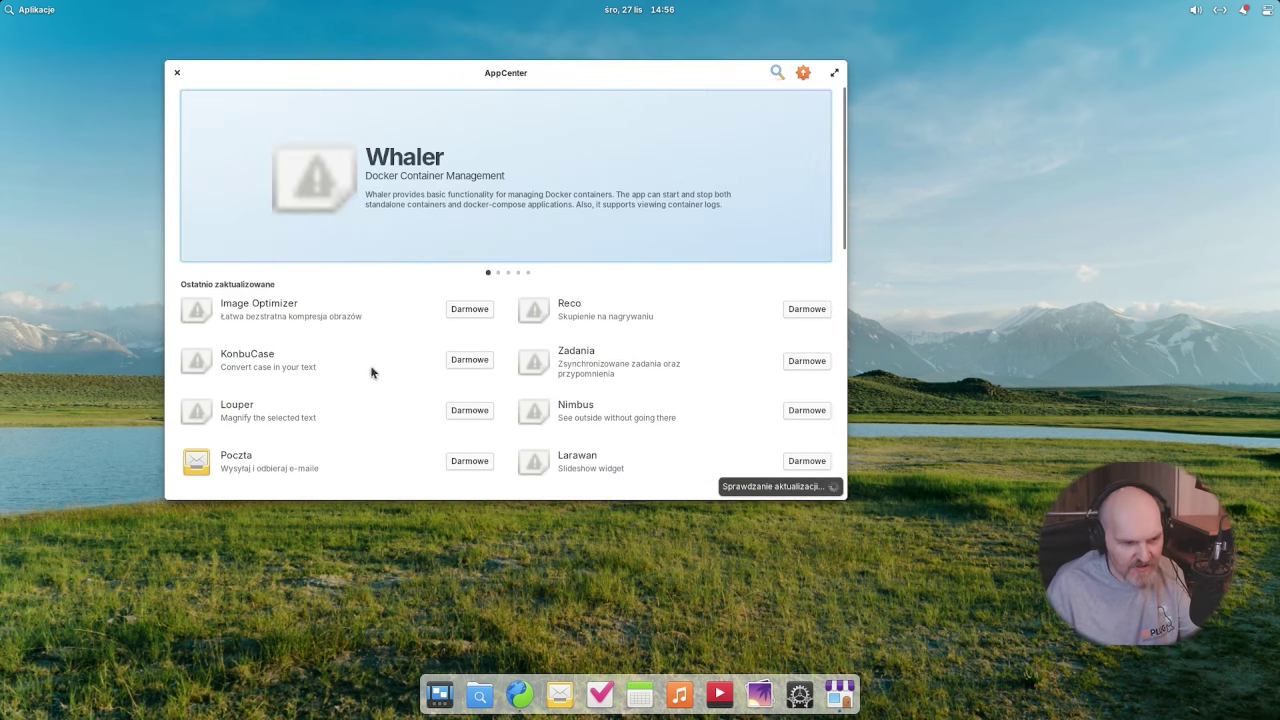
{"action": "scroll", "coordinate": [283, 196], "scroll_direction": "down", "scroll_amount": 3}
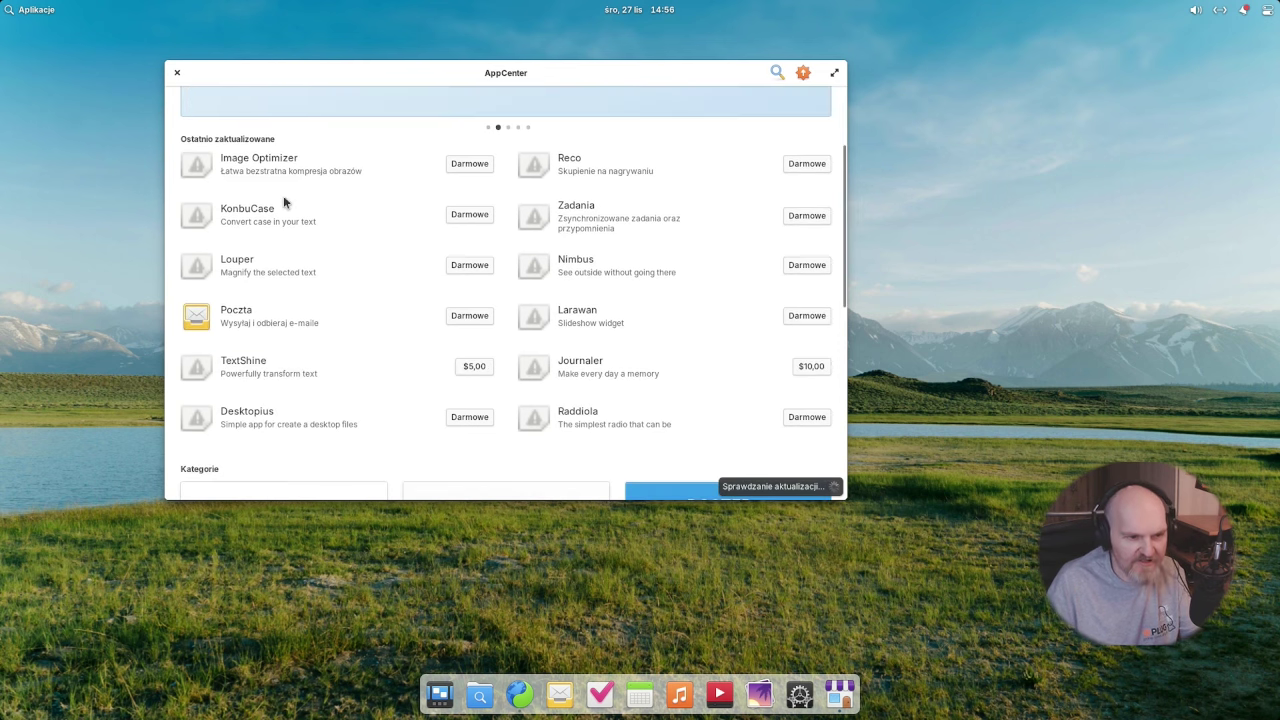
{"action": "scroll", "coordinate": [286, 196], "scroll_direction": "up", "scroll_amount": 3}
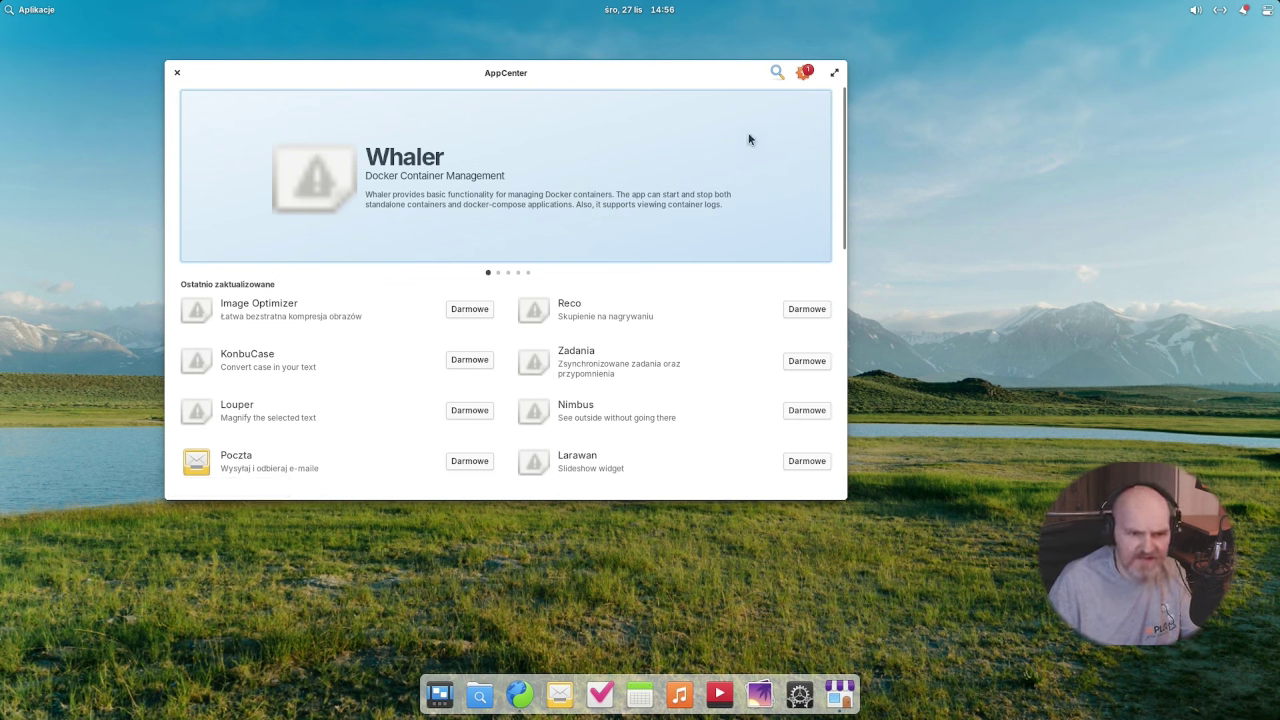
View the details of the runtime update (Aktualizacje środowiska wykonawczego) in AppCenter's updates and return to the home page.
{"action": "left_click", "coordinate": [804, 75]}
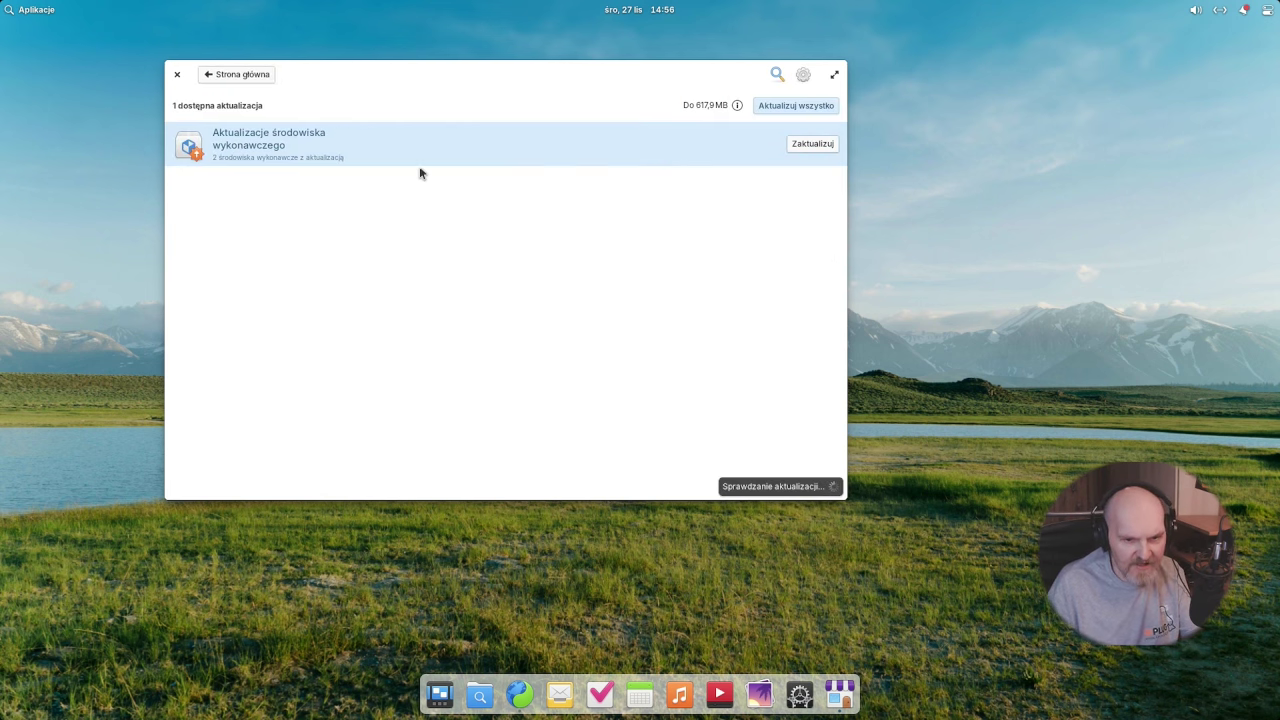
{"action": "left_click", "coordinate": [281, 149]}
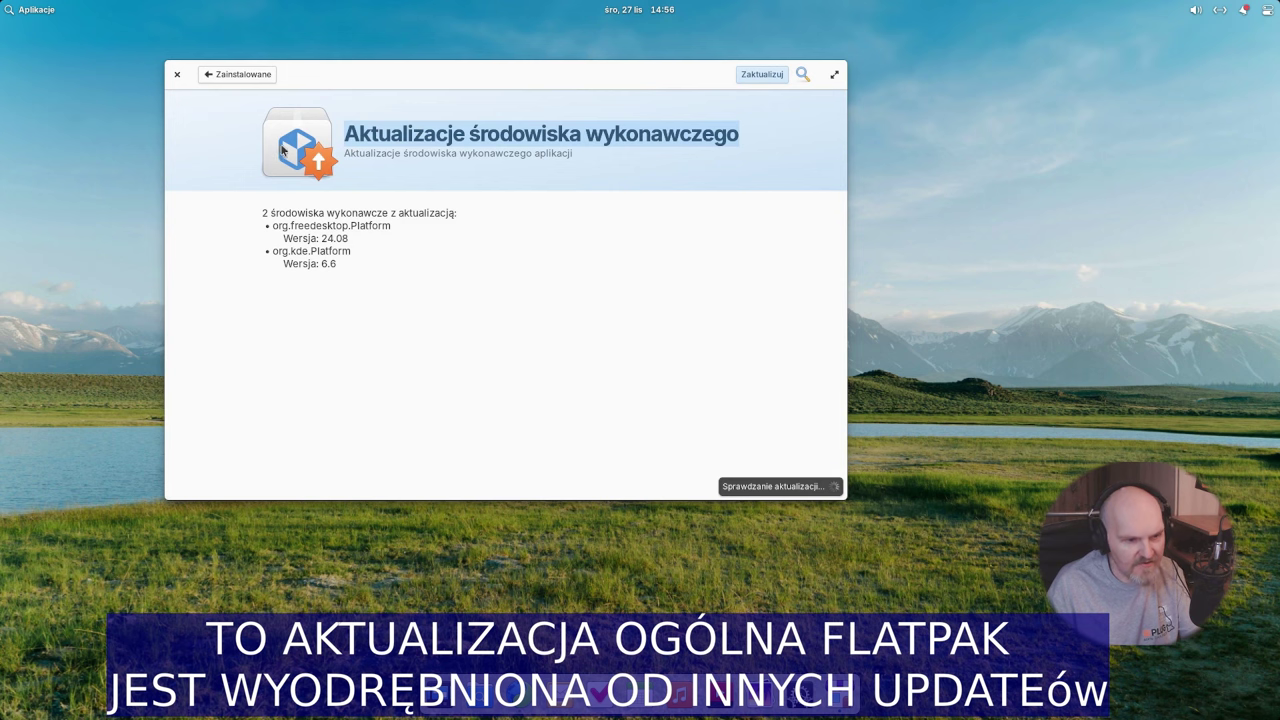
{"action": "left_click", "coordinate": [237, 74]}
{"action": "left_click", "coordinate": [234, 78]}
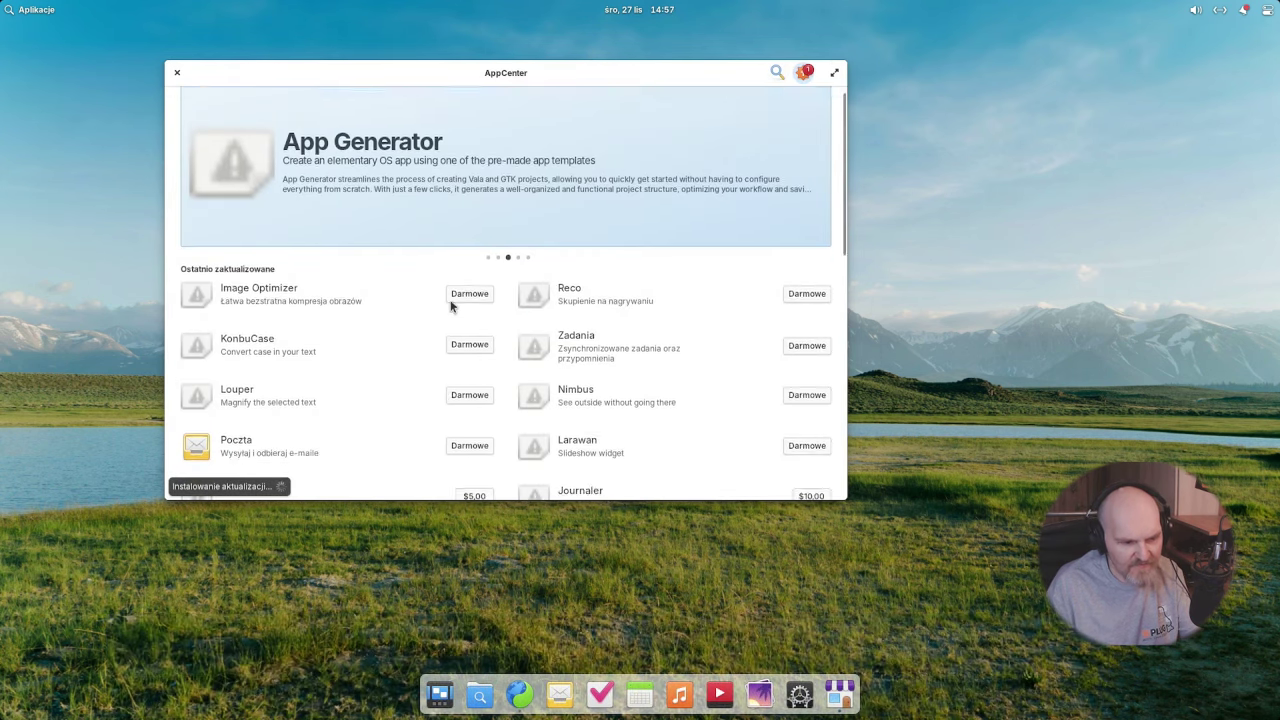
Browse the recently updated apps and the app categories on the AppCenter home page.
{"action": "scroll", "coordinate": [450, 306], "scroll_direction": "down", "scroll_amount": 10}
{"action": "scroll", "coordinate": [437, 369], "scroll_direction": "up", "scroll_amount": 6}
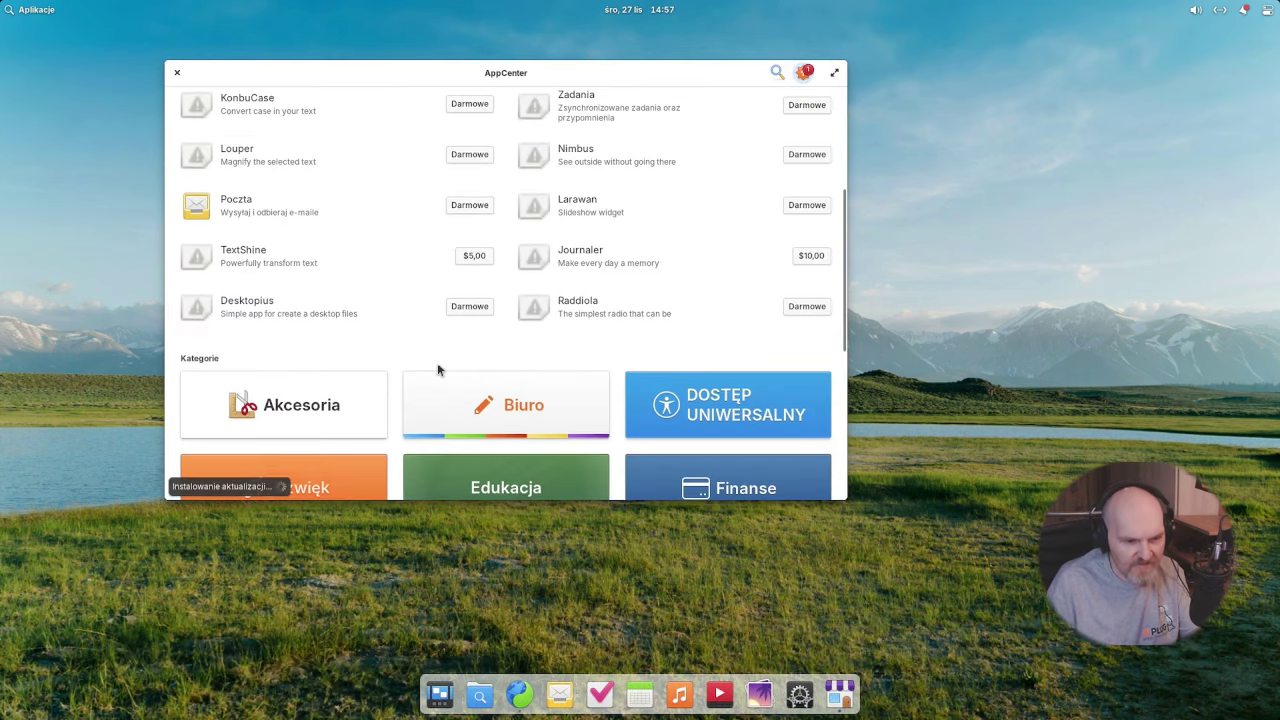
{"action": "scroll", "coordinate": [437, 369], "scroll_direction": "up", "scroll_amount": 5}
{"action": "scroll", "coordinate": [409, 331], "scroll_direction": "down", "scroll_amount": 5}
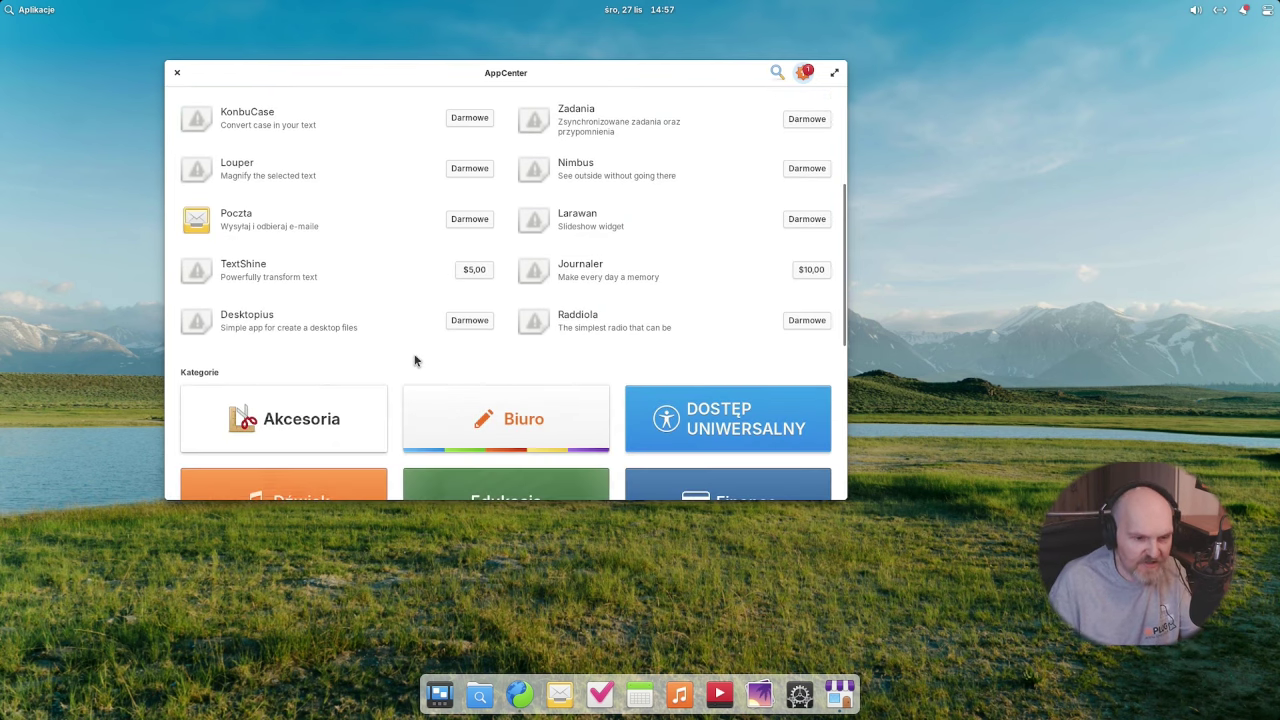
{"action": "scroll", "coordinate": [378, 330], "scroll_direction": "up", "scroll_amount": 5}
{"action": "scroll", "coordinate": [374, 310], "scroll_direction": "down", "scroll_amount": 3}
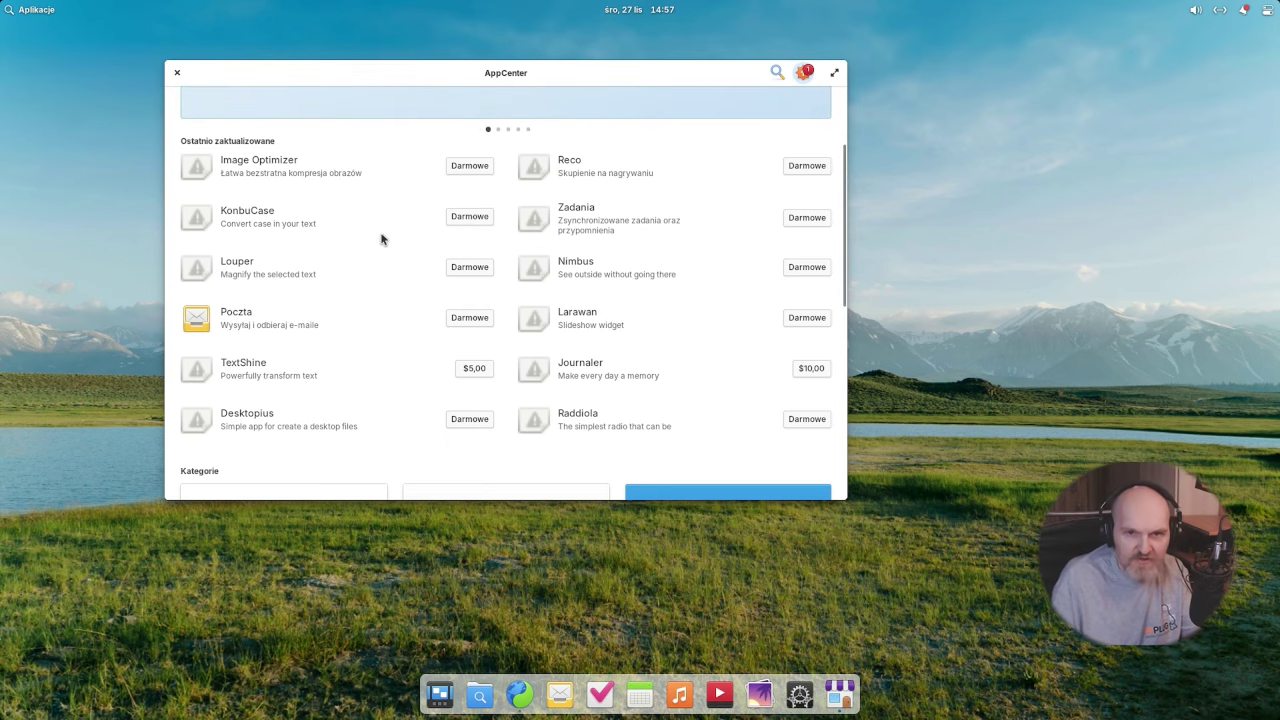
{"action": "scroll", "coordinate": [376, 250], "scroll_direction": "down", "scroll_amount": 5}
{"action": "scroll", "coordinate": [367, 282], "scroll_direction": "down", "scroll_amount": 2}
{"action": "scroll", "coordinate": [366, 297], "scroll_direction": "up", "scroll_amount": 1}
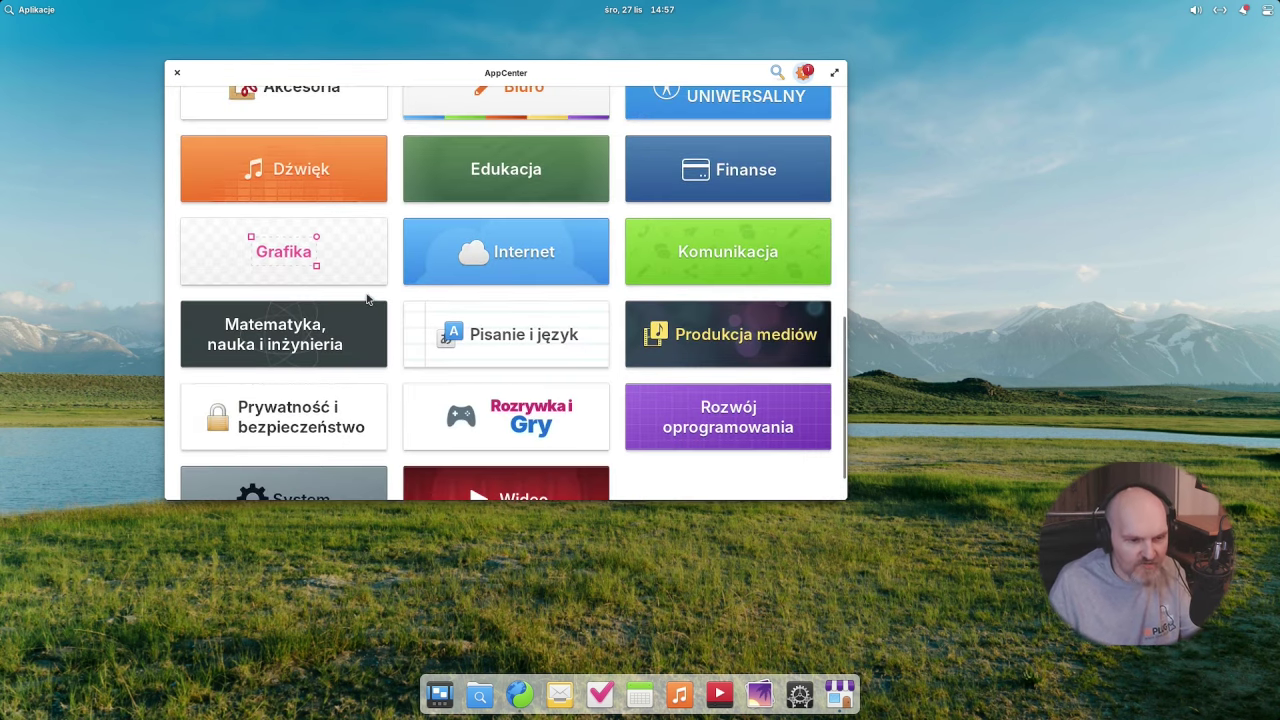
Search the Biuro category for "libre" and examine LibreOffice's details, including its Flathub source choices and description.
{"action": "left_click", "coordinate": [298, 249]}
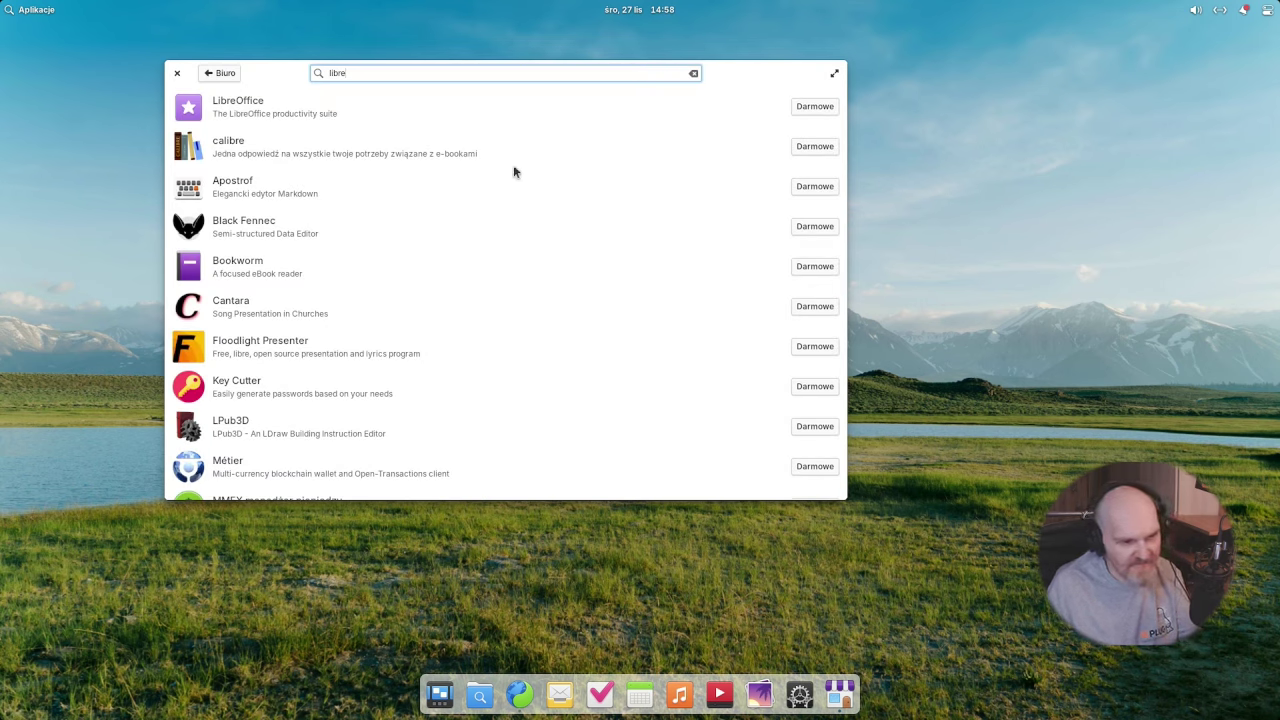
{"action": "left_click", "coordinate": [245, 119]}
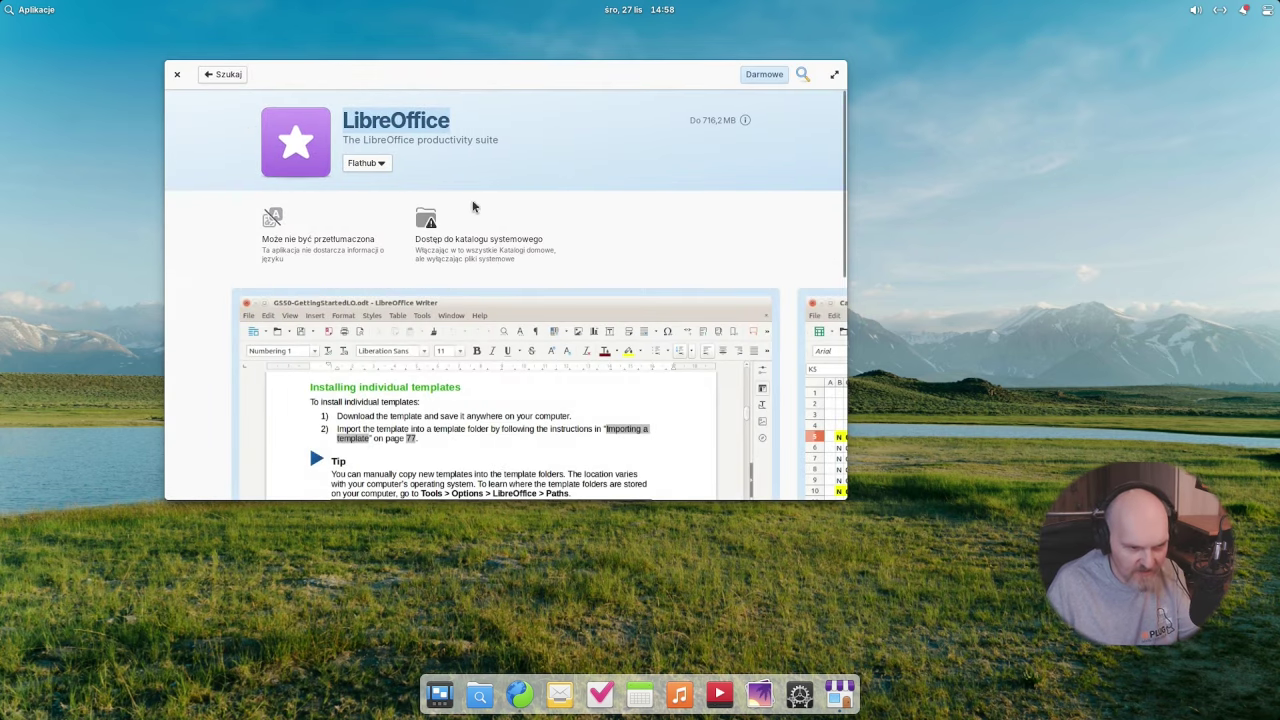
{"action": "left_click", "coordinate": [380, 166]}
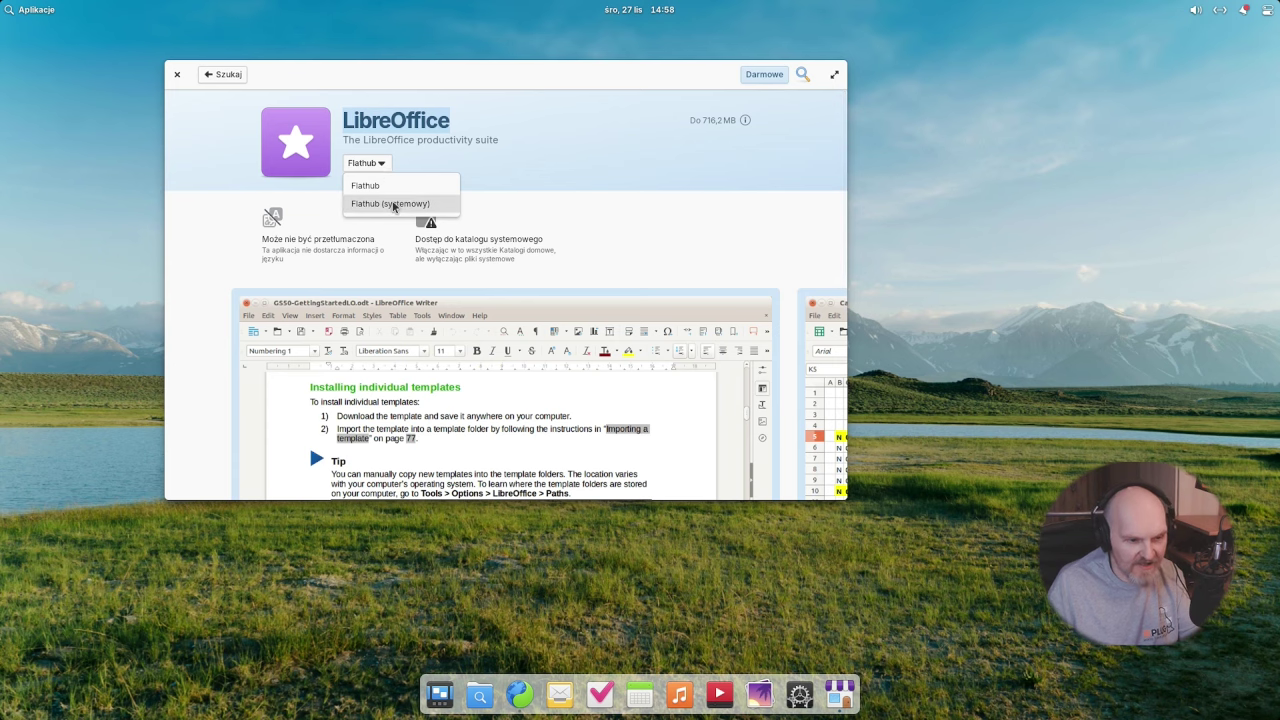
{"action": "left_click", "coordinate": [520, 188]}
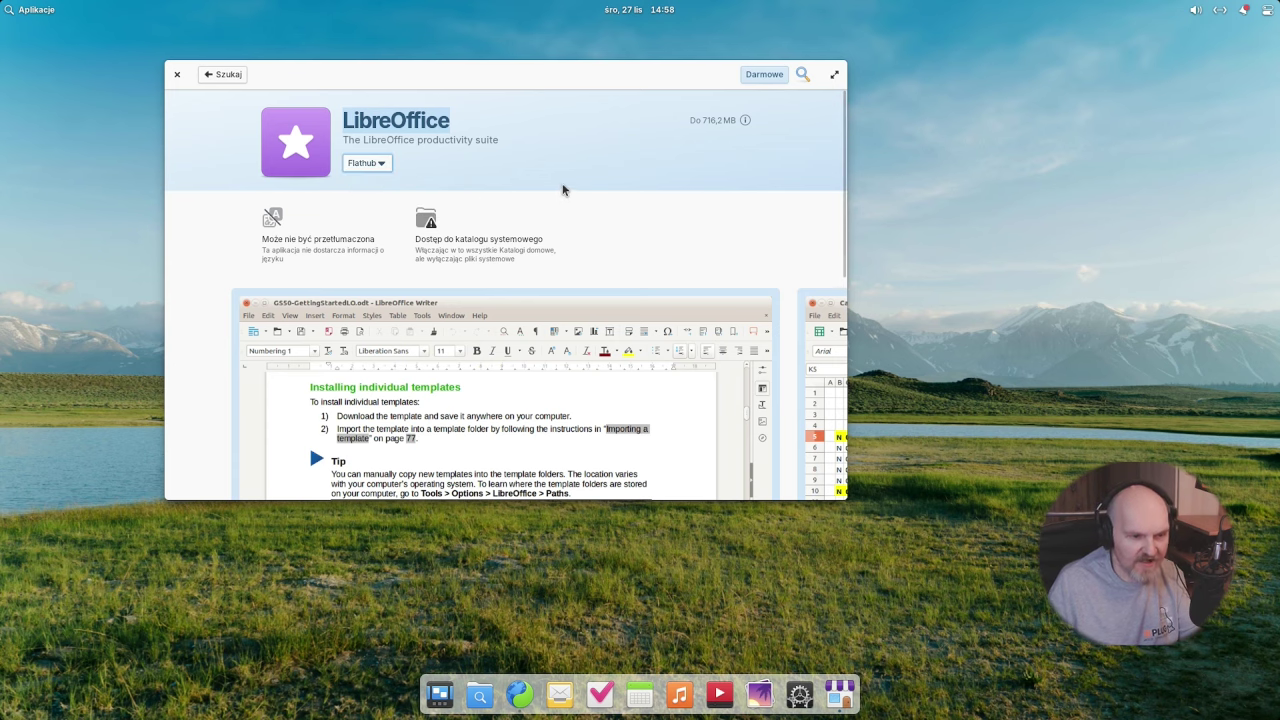
{"action": "scroll", "coordinate": [587, 262], "scroll_direction": "down", "scroll_amount": 5}
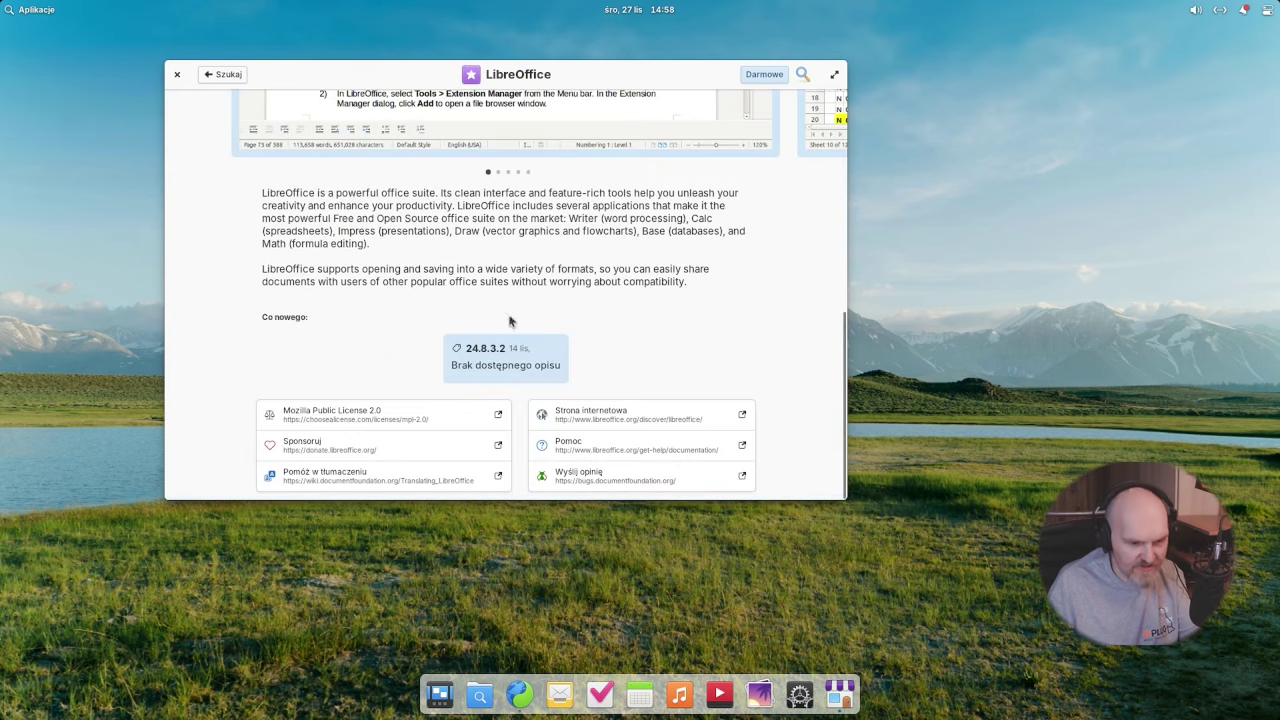
{"action": "scroll", "coordinate": [495, 330], "scroll_direction": "up", "scroll_amount": 5}
Search for "chrome", examine the Google Chrome details page down to its related apps, and close AppCenter.
{"action": "key", "text": "ctrl+f"}
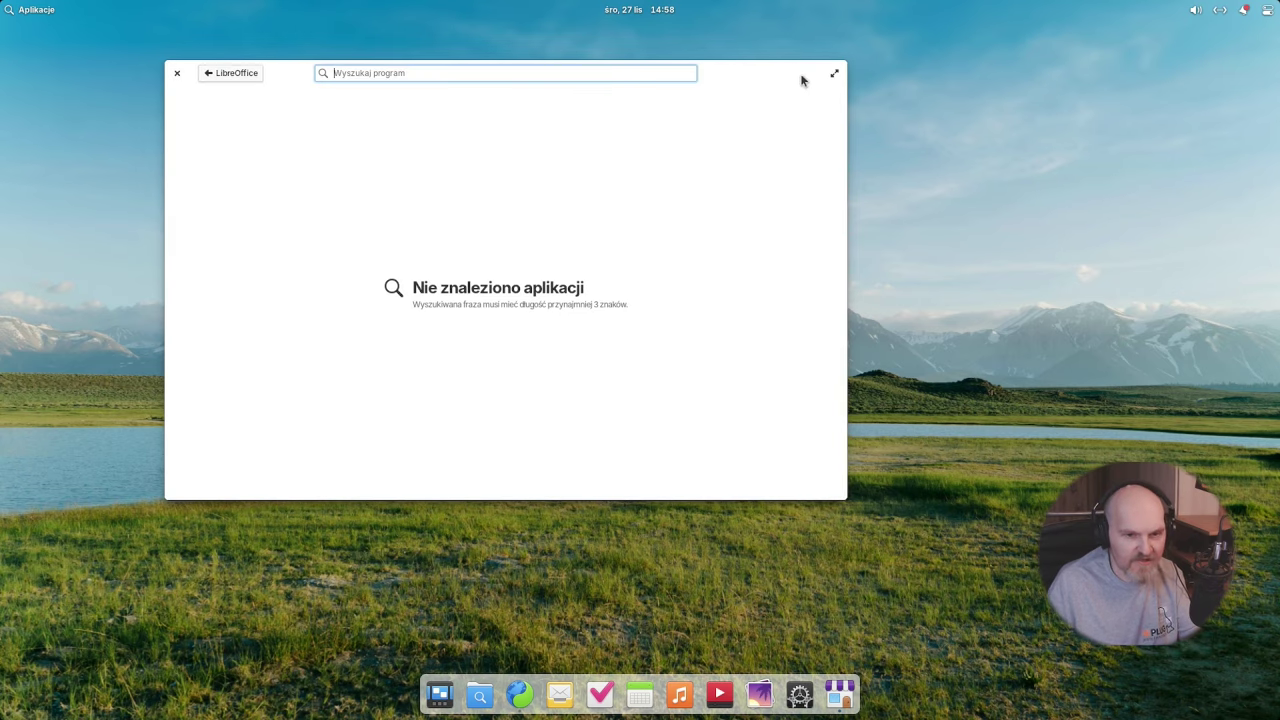
{"action": "type", "text": "ch"}
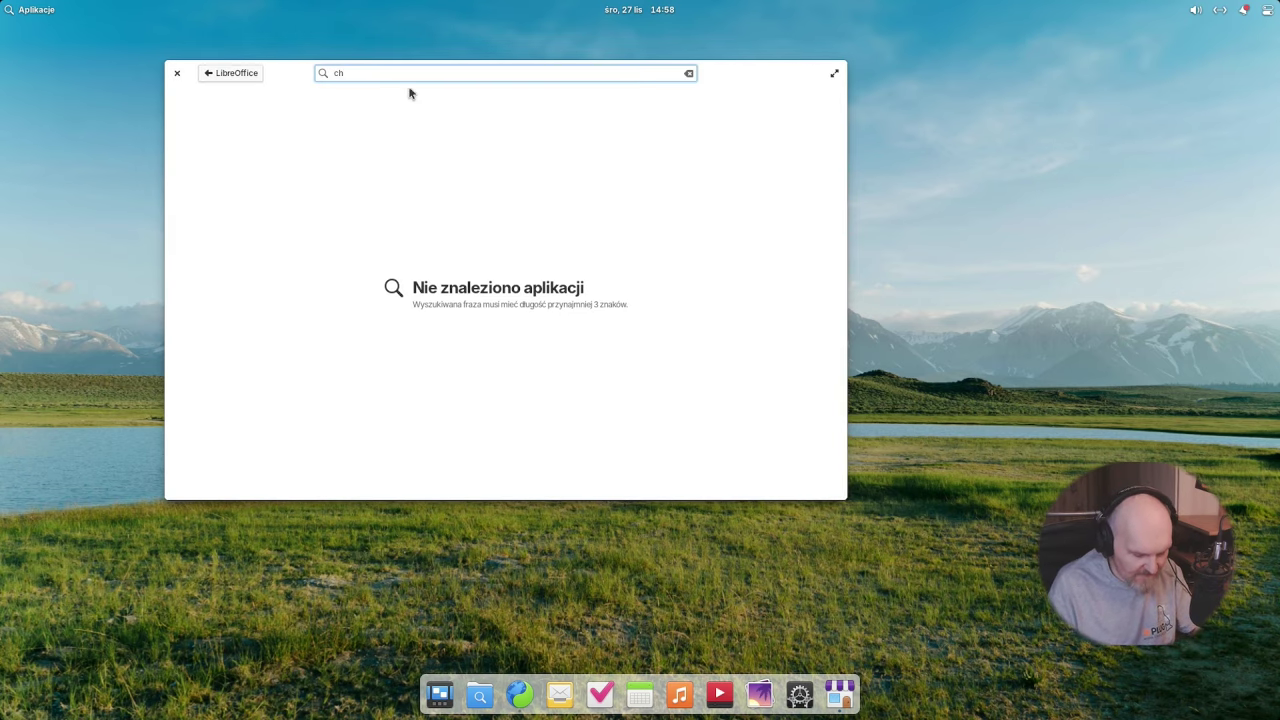
{"action": "type", "text": "rome"}
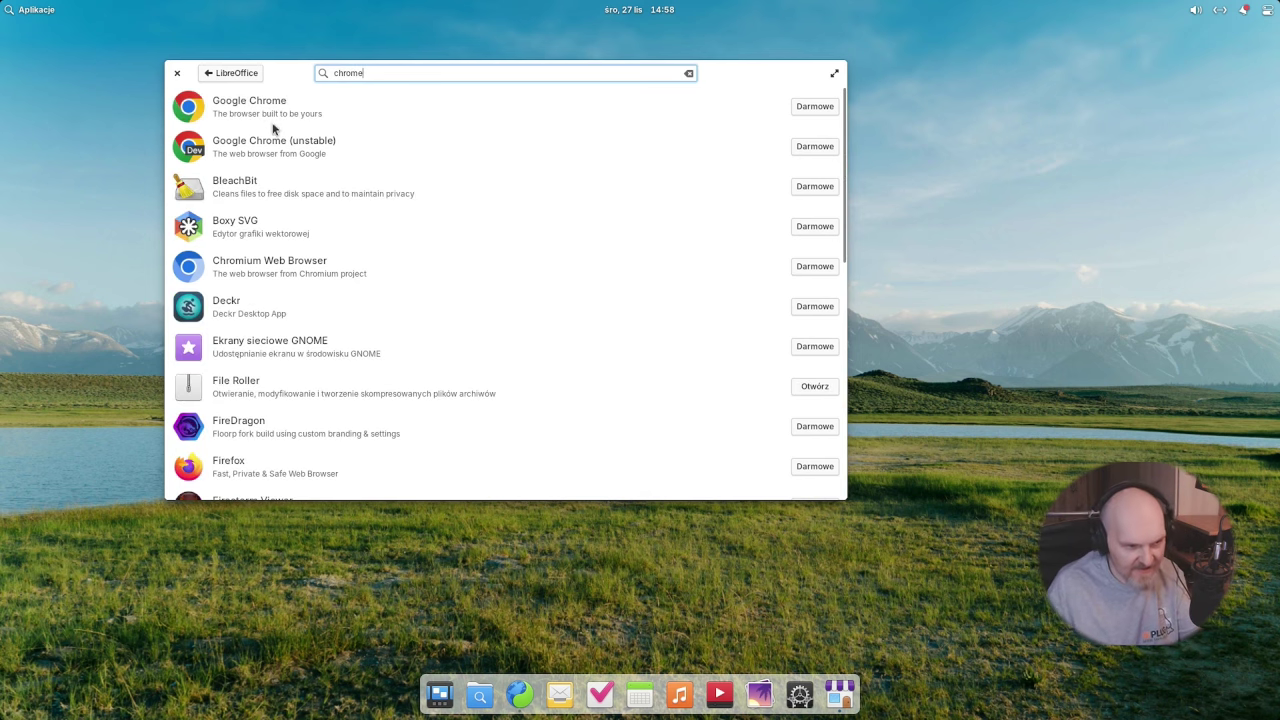
{"action": "left_click", "coordinate": [273, 119]}
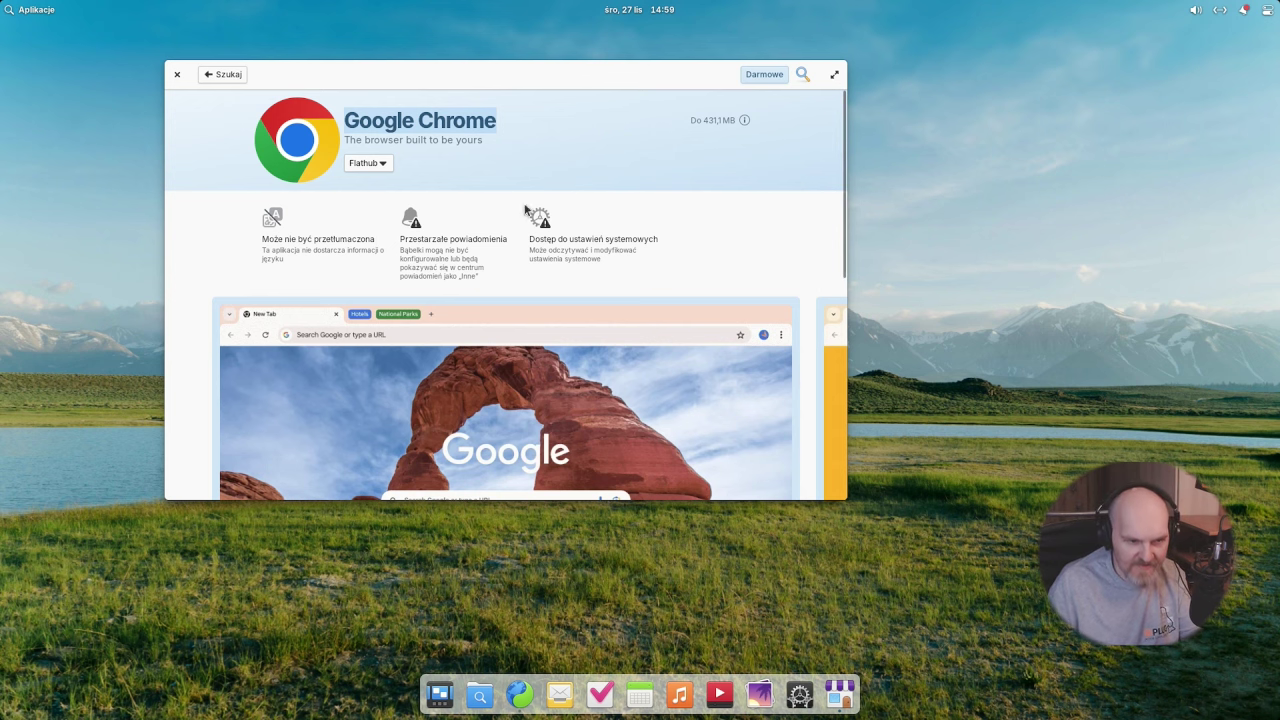
{"action": "scroll", "coordinate": [790, 235], "scroll_direction": "down", "scroll_amount": 5}
{"action": "scroll", "coordinate": [700, 266], "scroll_direction": "down", "scroll_amount": 5}
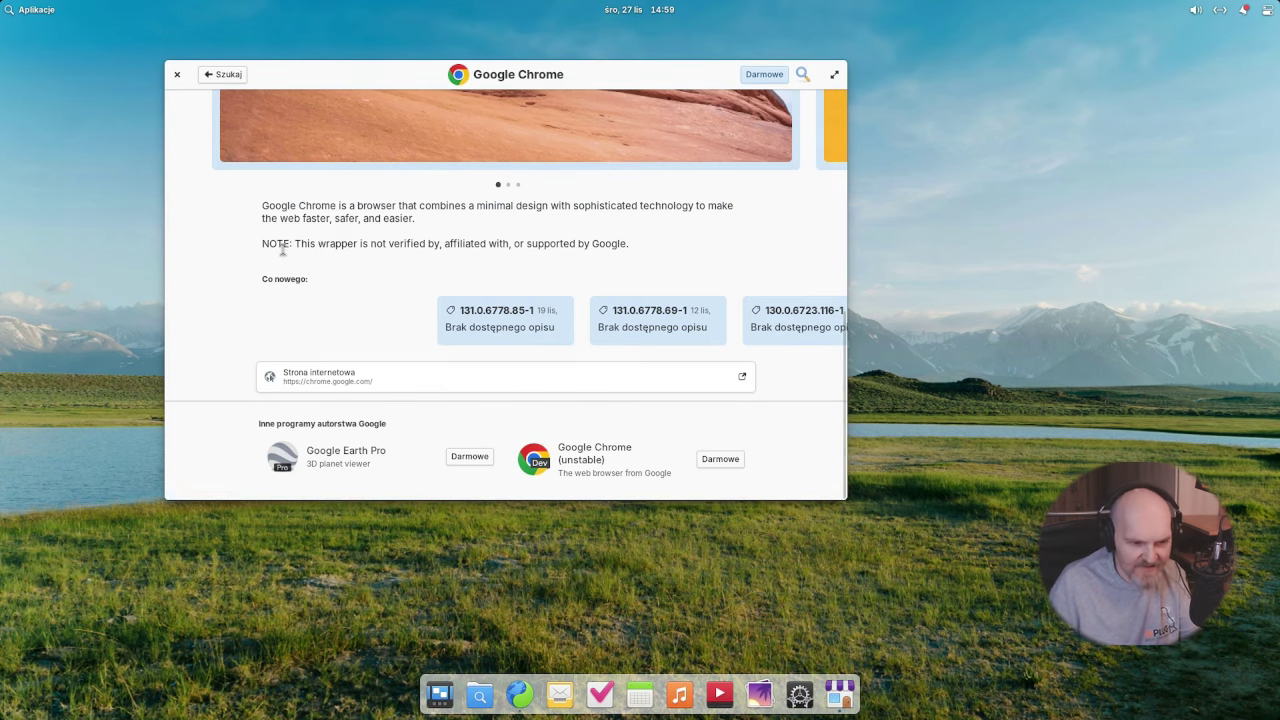
{"action": "scroll", "coordinate": [614, 263], "scroll_direction": "up", "scroll_amount": 8}
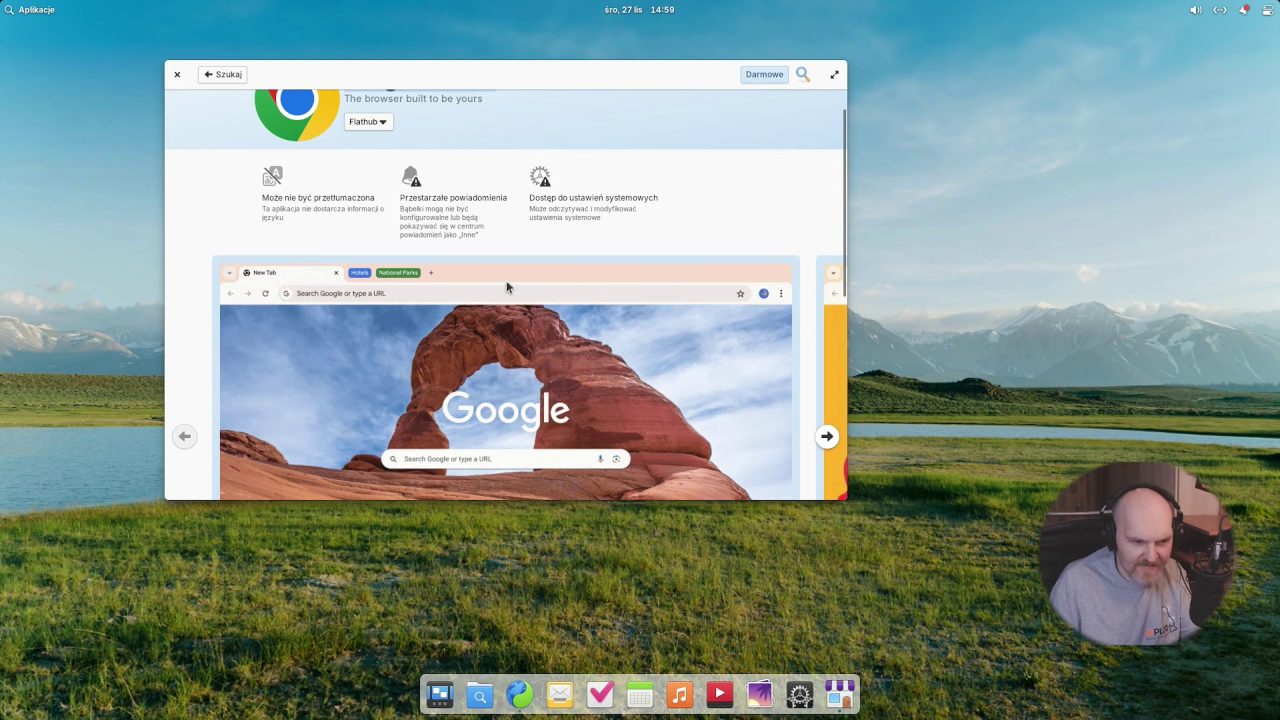
{"action": "scroll", "coordinate": [480, 277], "scroll_direction": "up", "scroll_amount": 1}
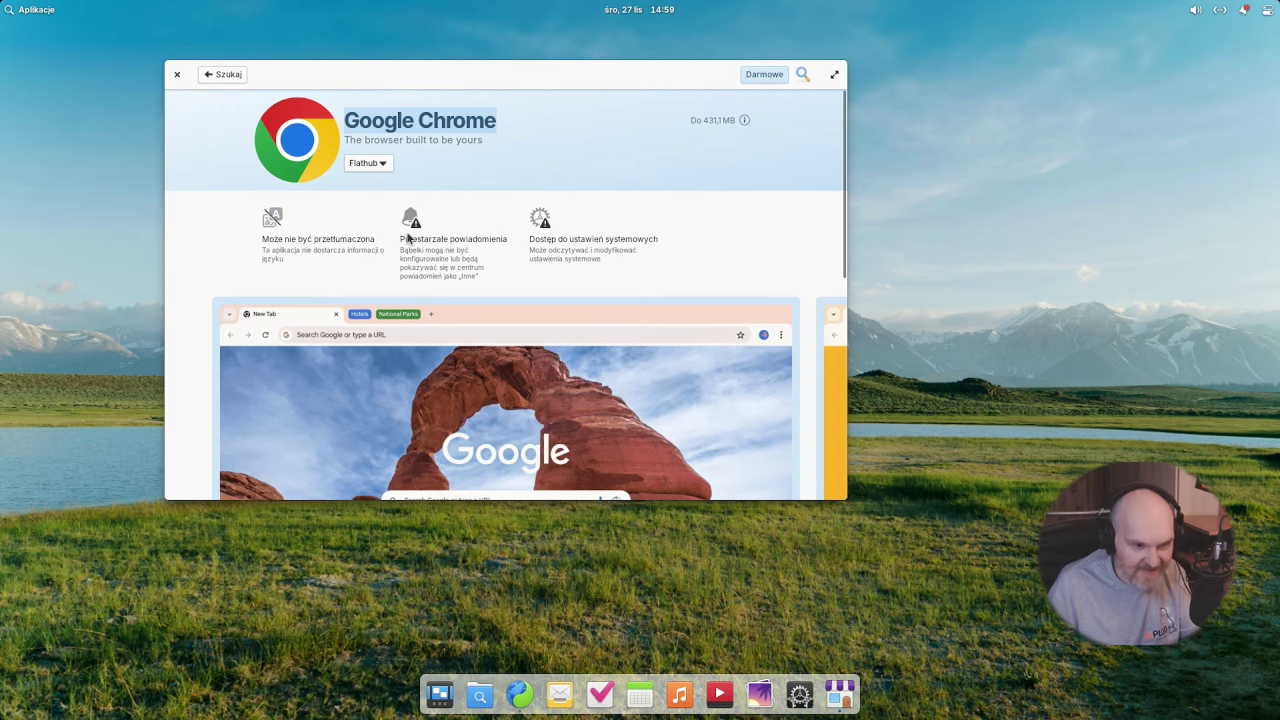
{"action": "scroll", "coordinate": [400, 231], "scroll_direction": "down", "scroll_amount": 5}
{"action": "scroll", "coordinate": [397, 253], "scroll_direction": "up", "scroll_amount": 5}
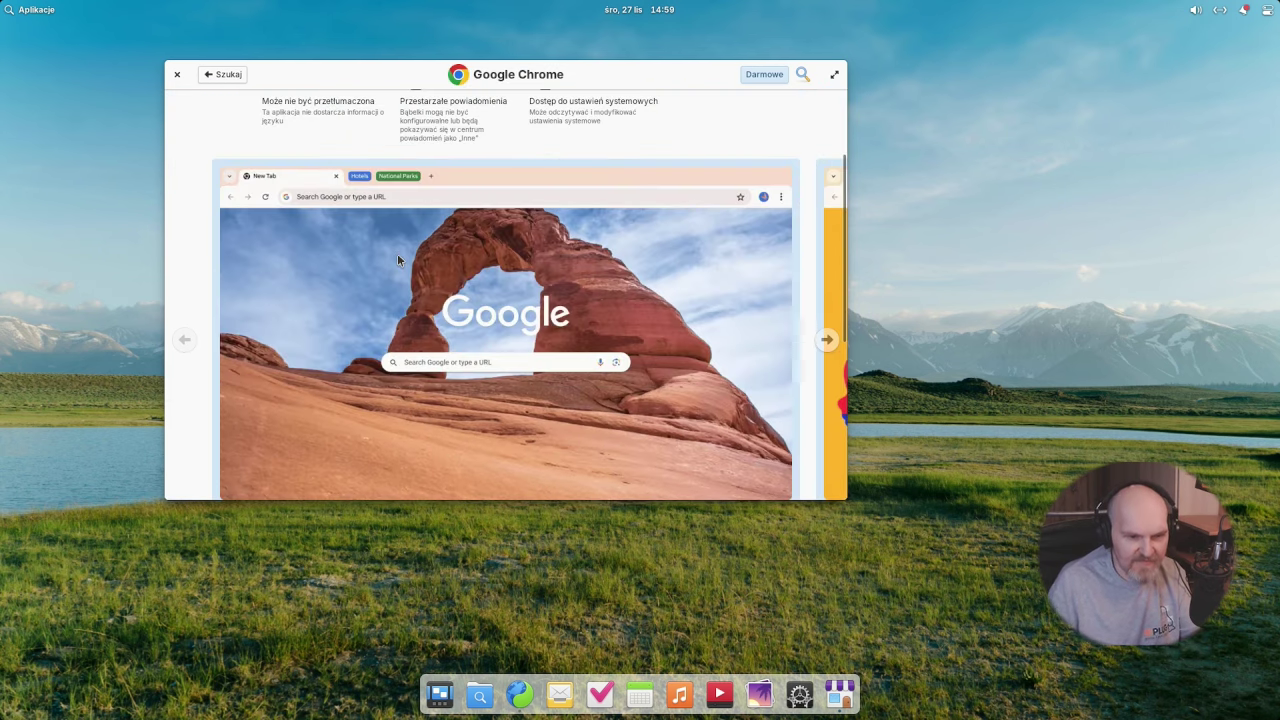
{"action": "left_click", "coordinate": [179, 75]}
Open the wallpaper settings from the desktop and look over the Wygląd options and the available backgrounds under Tło pulpitu.
{"action": "right_click", "coordinate": [310, 166]}
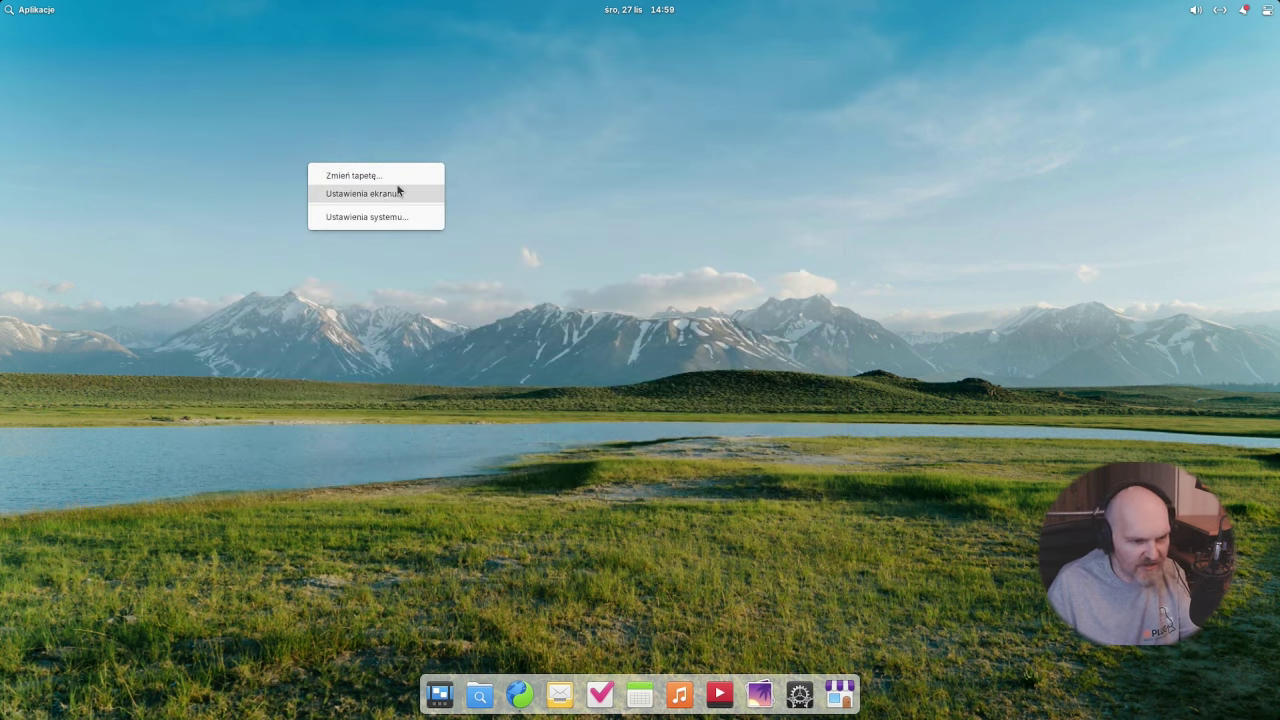
{"action": "left_click", "coordinate": [386, 178]}
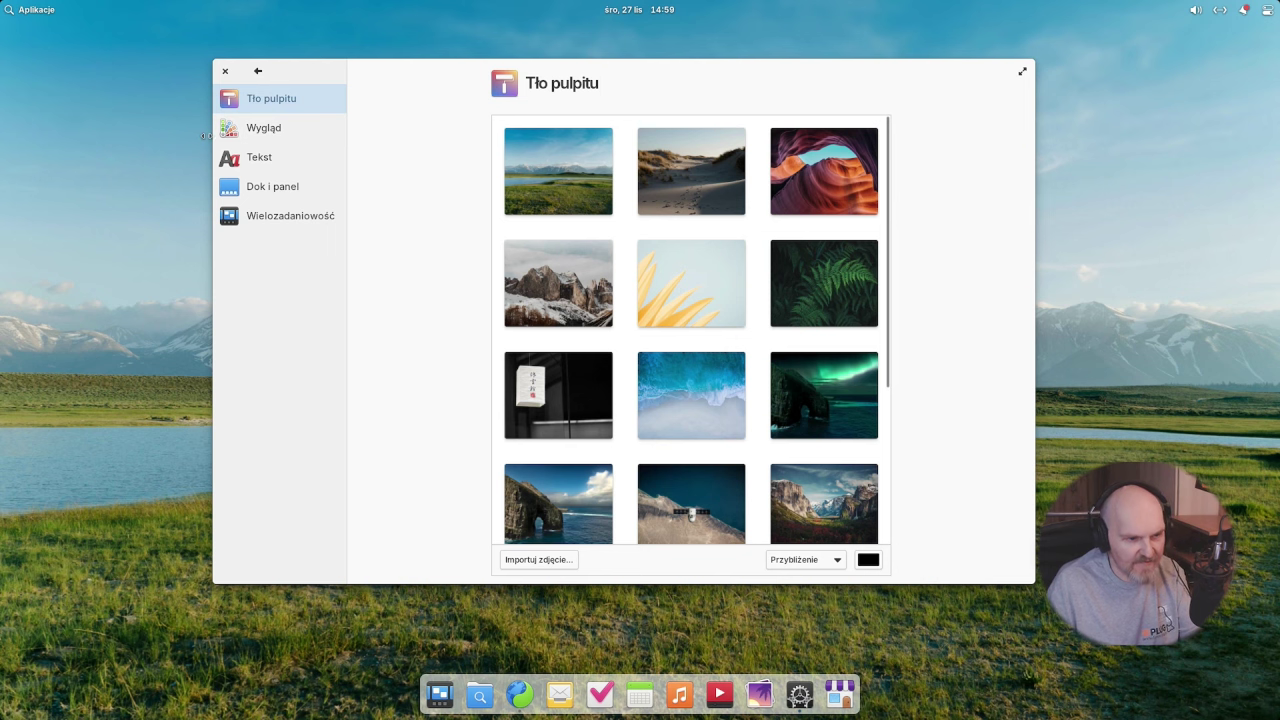
{"action": "left_click", "coordinate": [284, 131]}
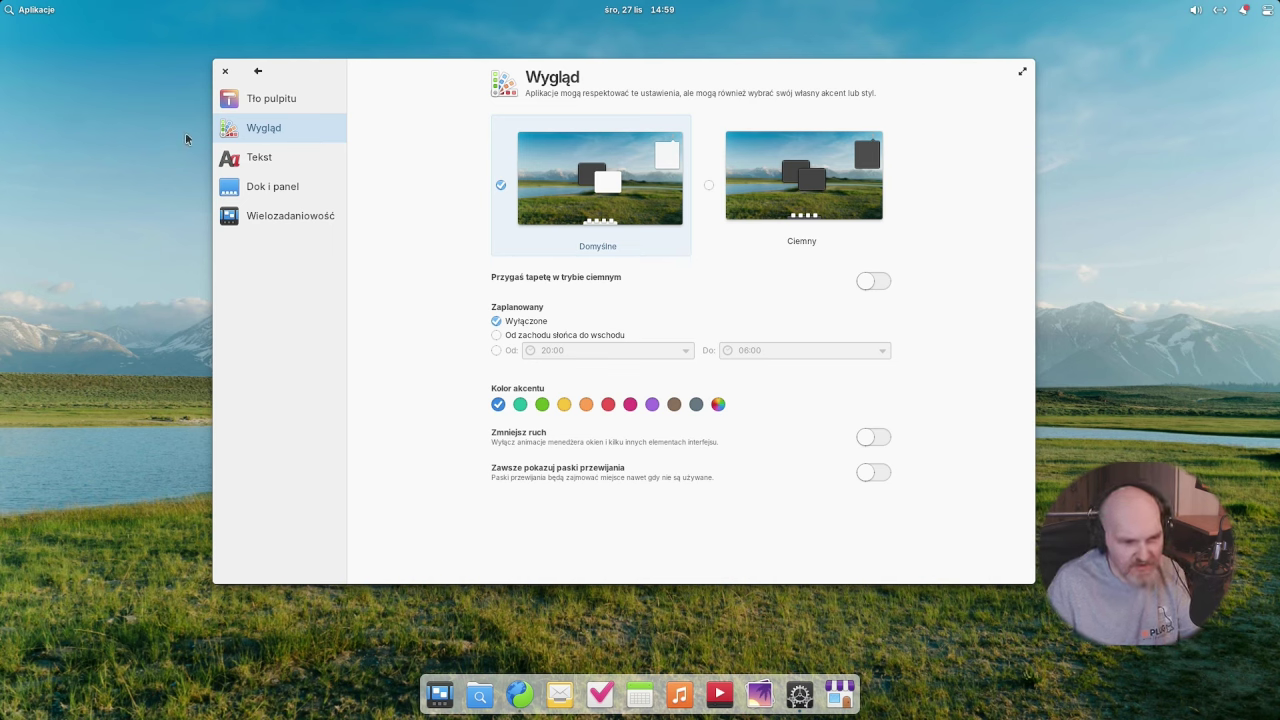
{"action": "left_click", "coordinate": [264, 101]}
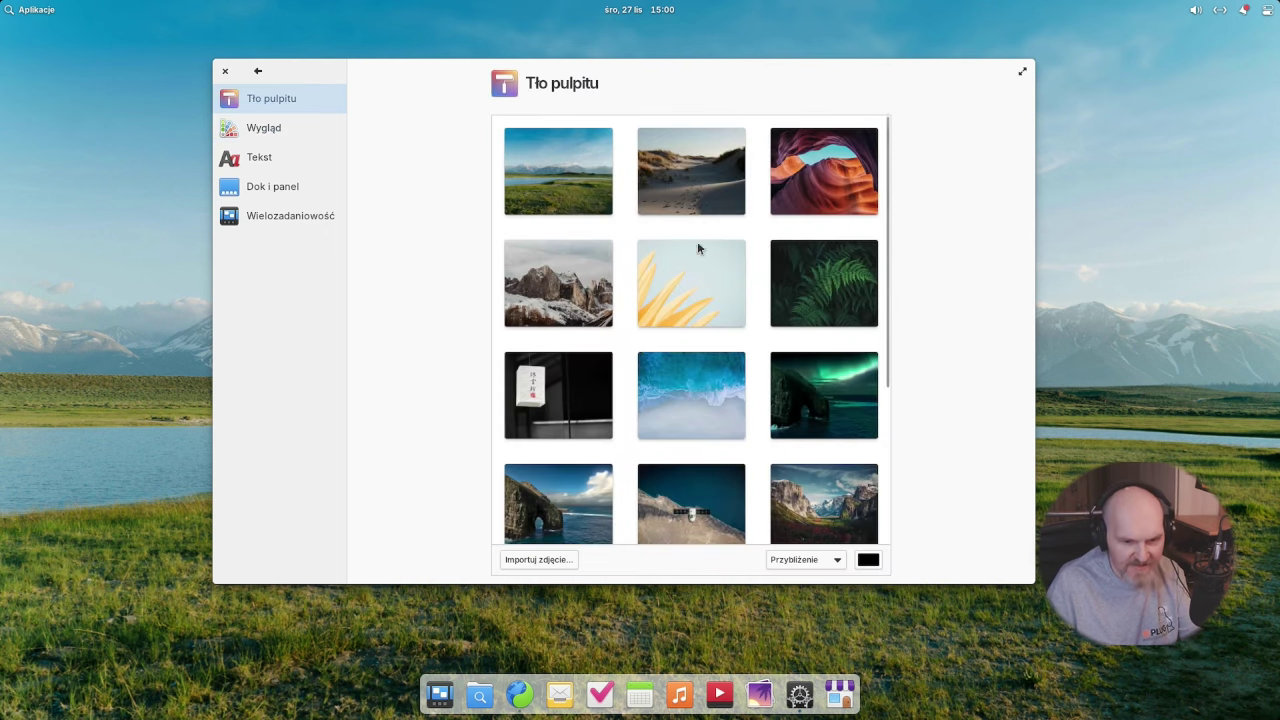
{"action": "scroll", "coordinate": [697, 245], "scroll_direction": "down", "scroll_amount": 5}
Switch the system appearance to the Ciemny style and set the accent colour to orange.
{"action": "left_click", "coordinate": [276, 131]}
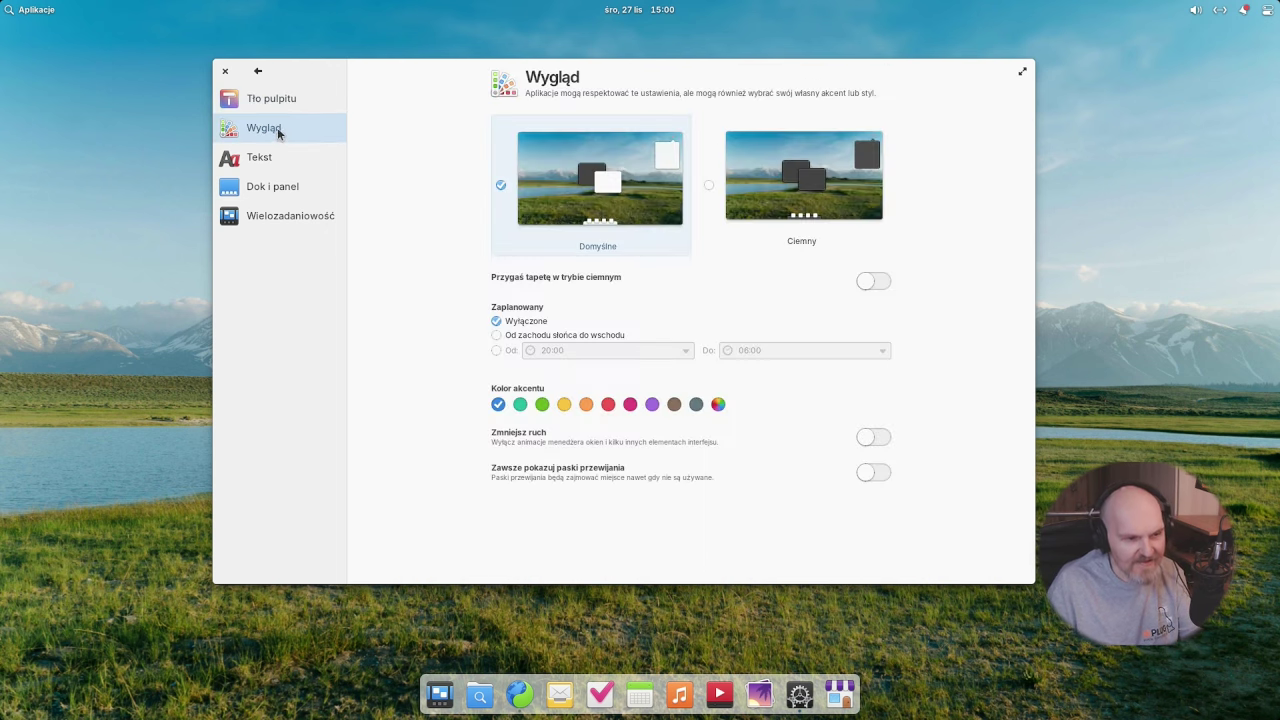
{"action": "left_click", "coordinate": [787, 244]}
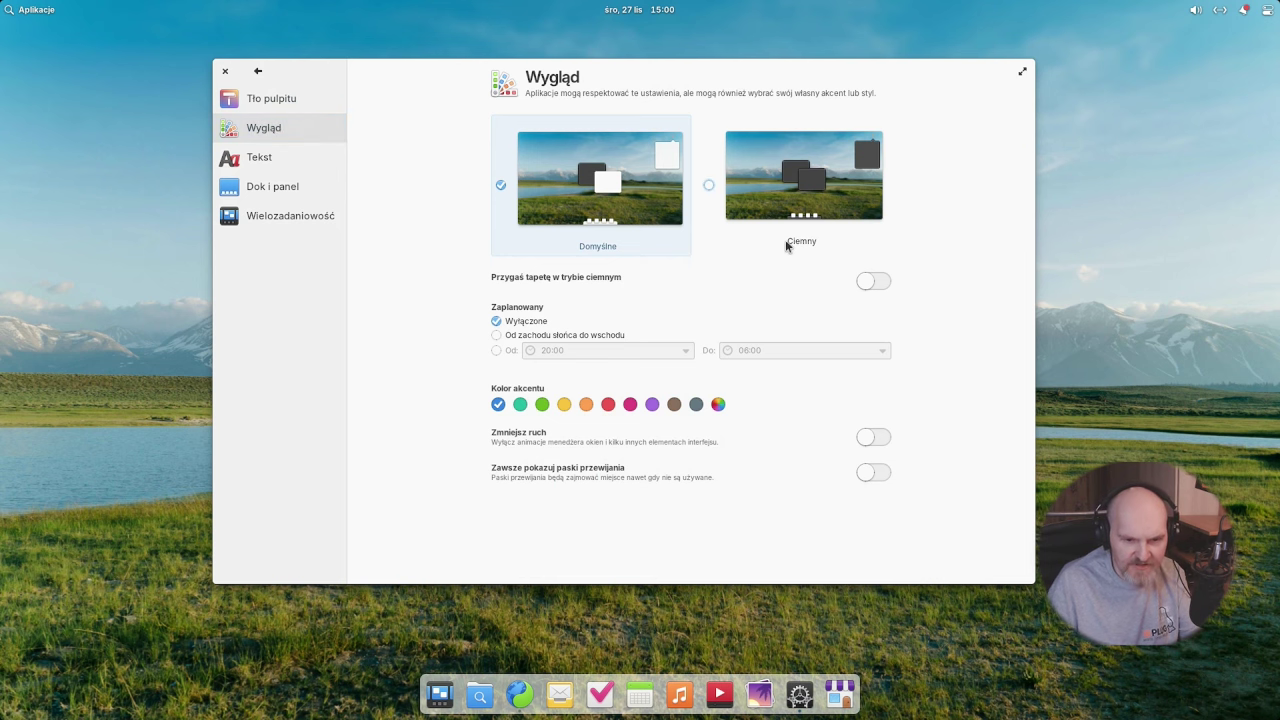
{"action": "left_click", "coordinate": [631, 405]}
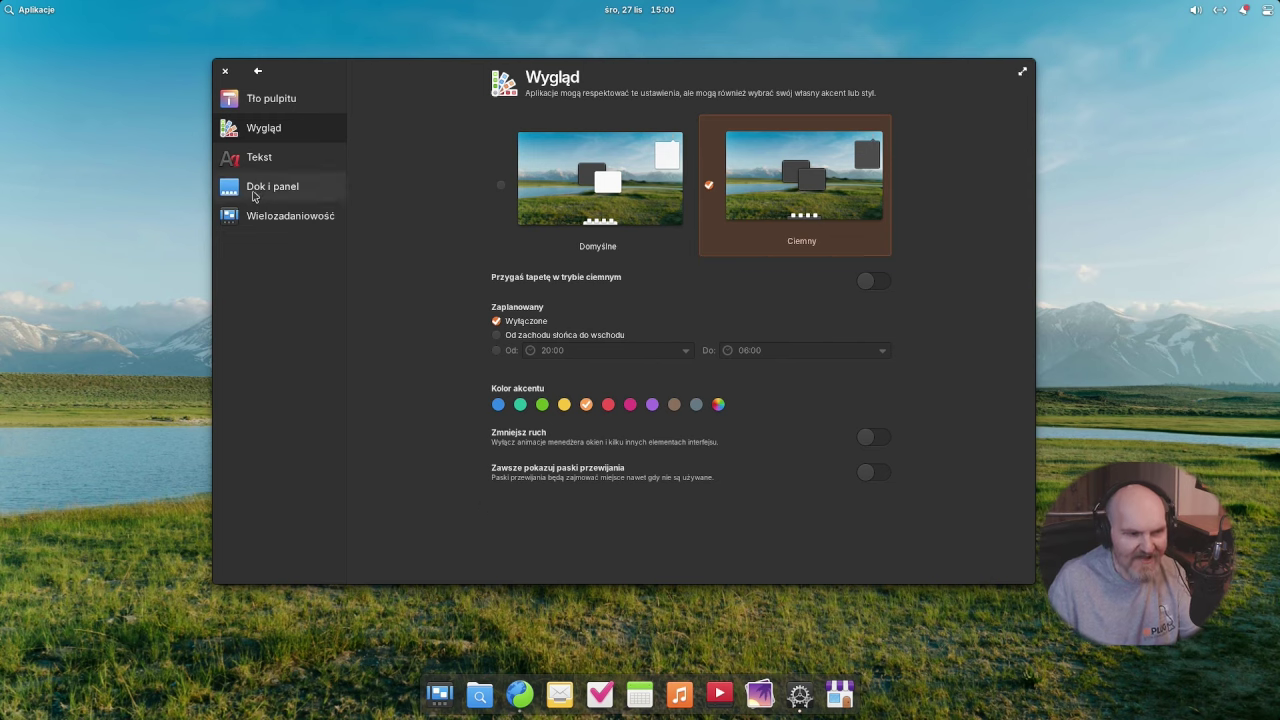
View the Tekst settings, and check the recent notifications and the other indicators in the system panel.
{"action": "left_click", "coordinate": [260, 158]}
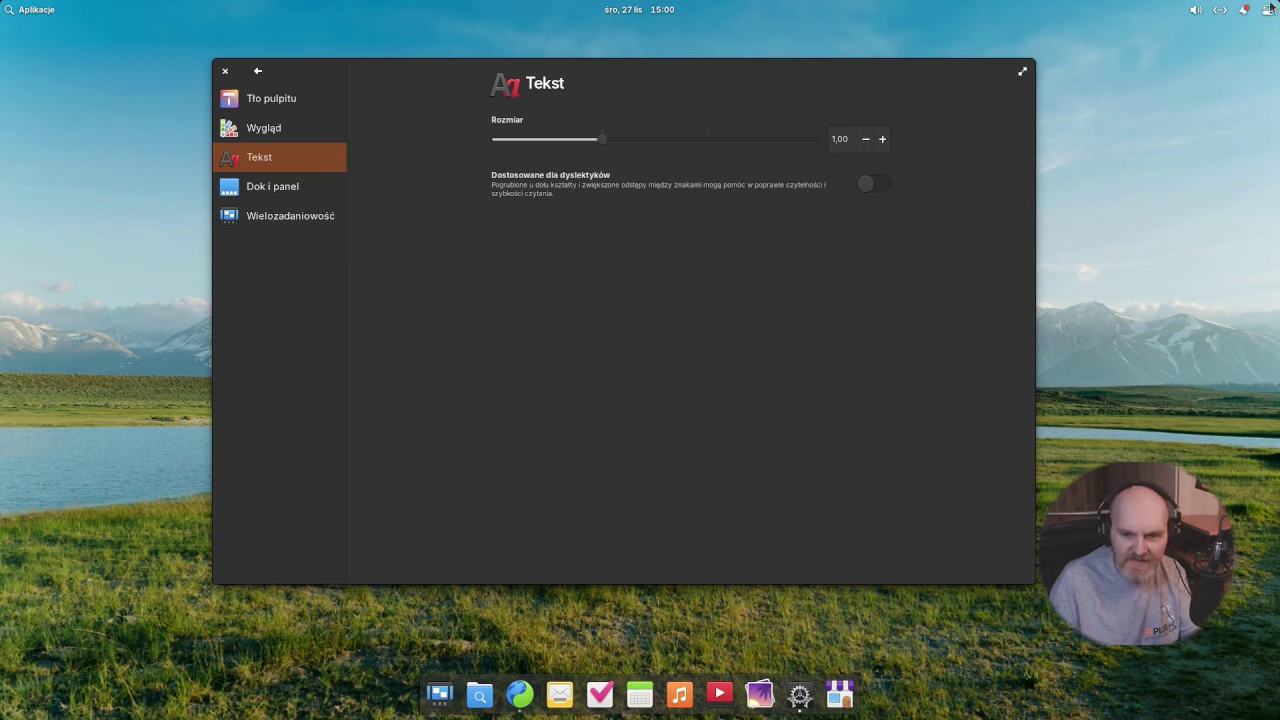
{"action": "left_click", "coordinate": [1269, 9]}
{"action": "left_click", "coordinate": [1245, 9]}
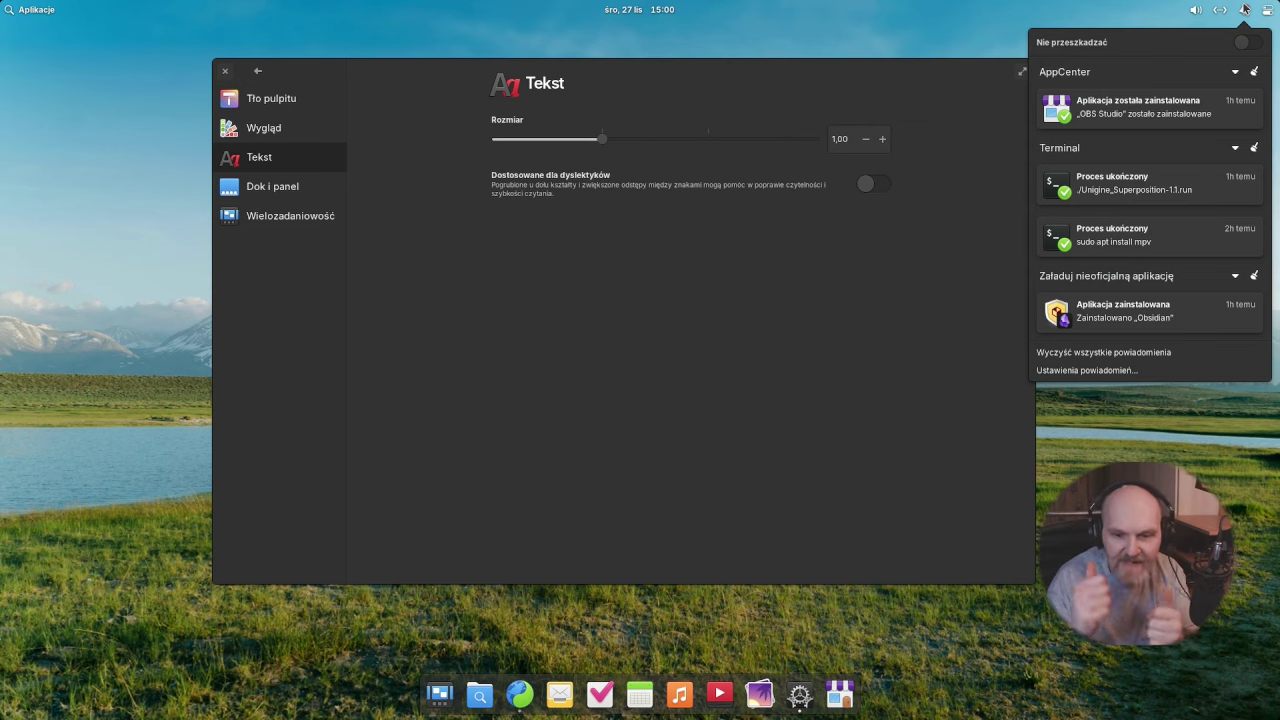
{"action": "left_click", "coordinate": [1195, 9]}
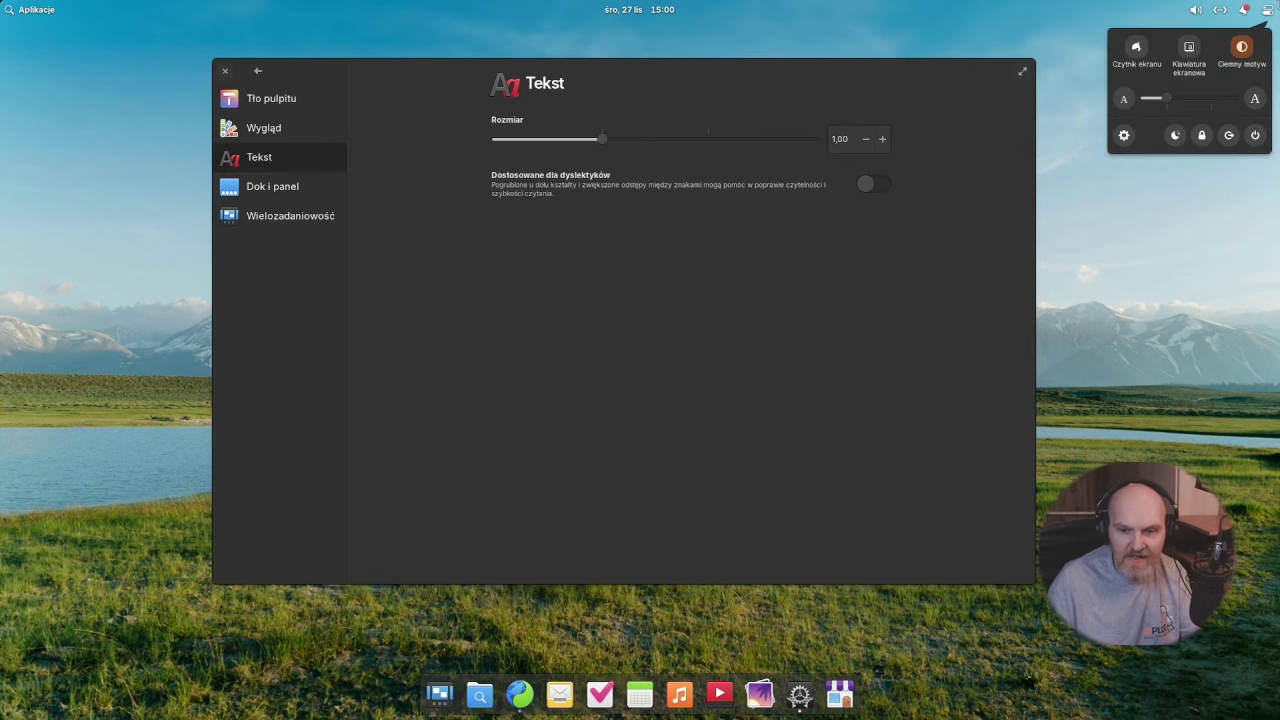
{"action": "left_click", "coordinate": [1243, 9]}
Open the system settings from the quick settings and examine the Dok i panel and Wielozadaniowość pages.
{"action": "left_click", "coordinate": [1267, 9]}
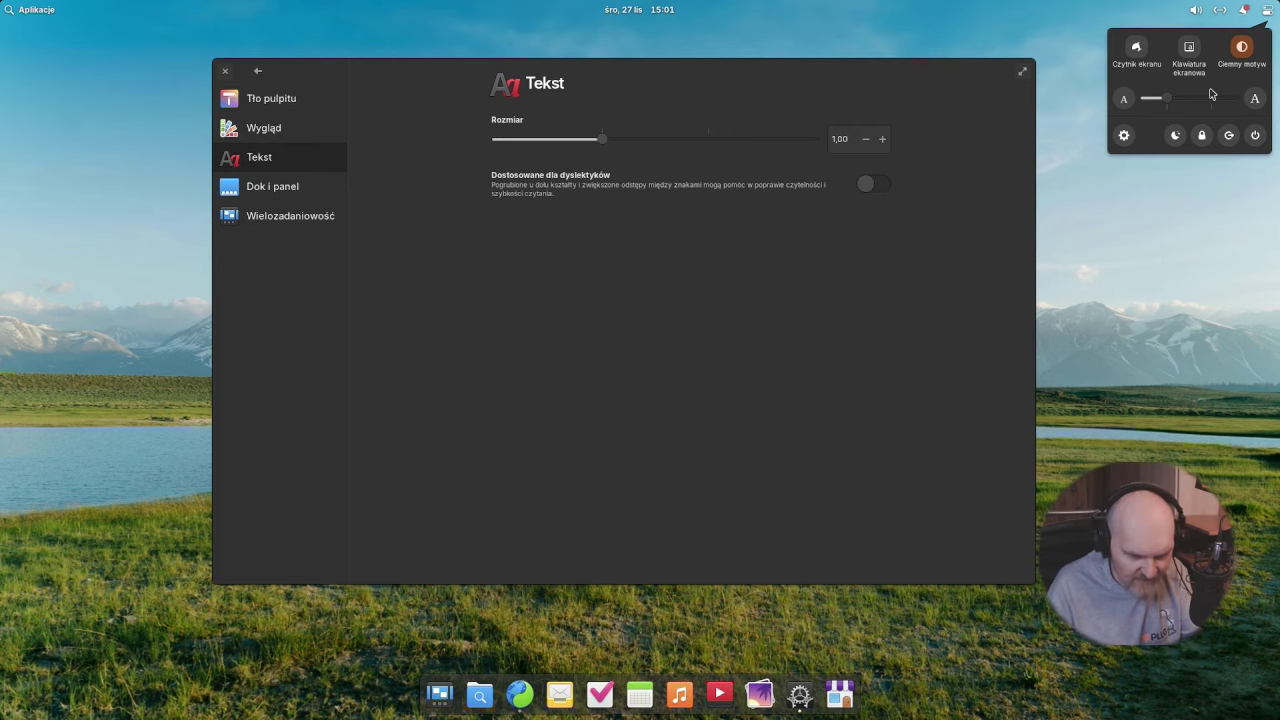
{"action": "left_click", "coordinate": [1124, 135]}
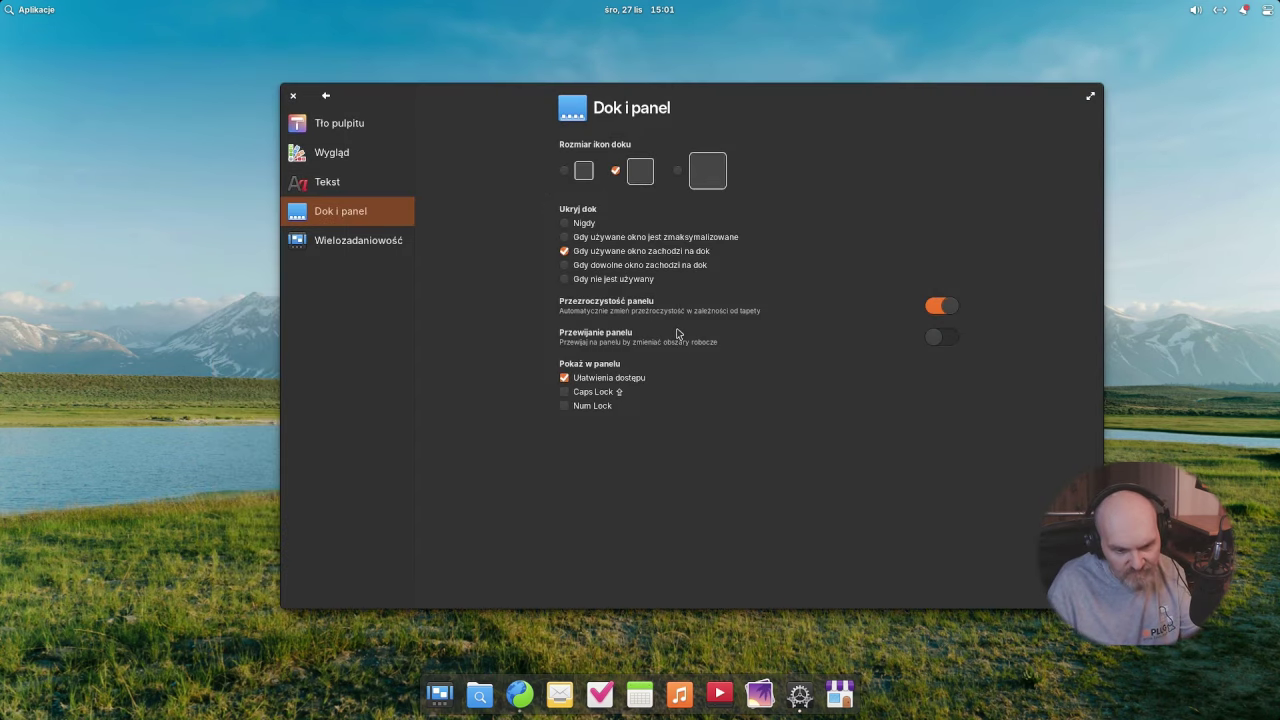
{"action": "left_click", "coordinate": [345, 243]}
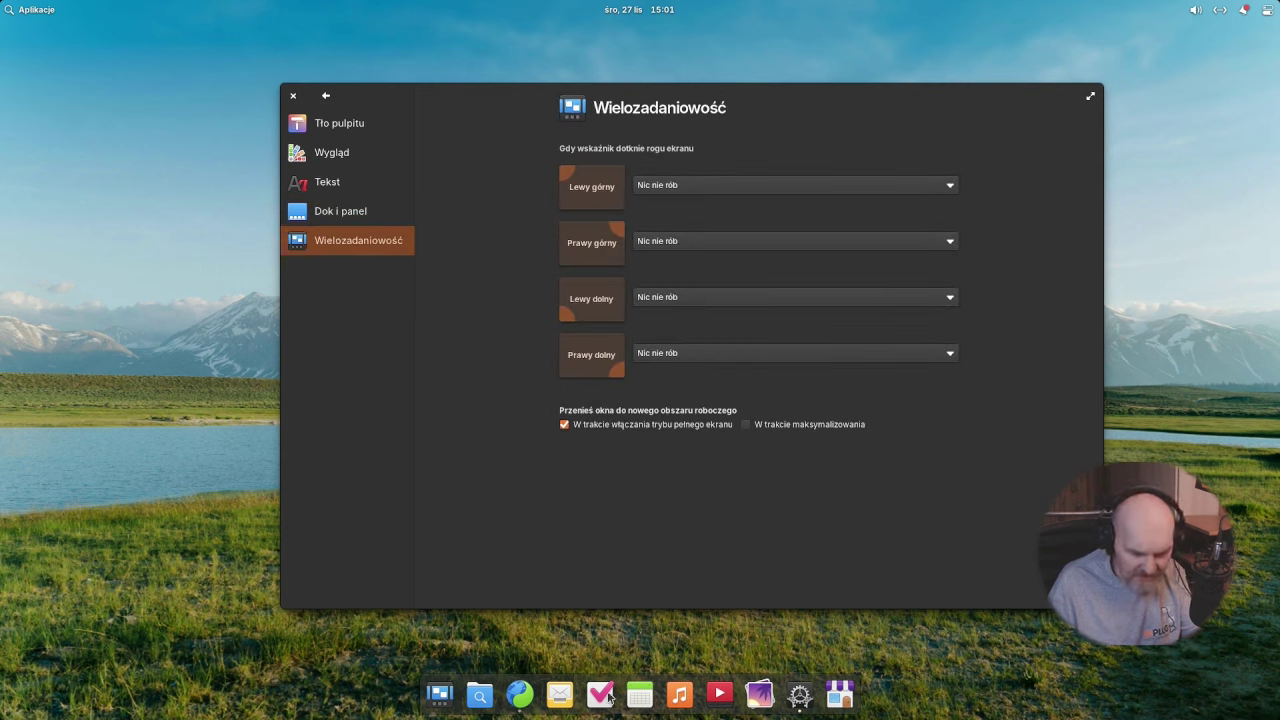
Open the file manager, detach the home folder tab into its own window, and close the Sieć window.
{"action": "left_click", "coordinate": [481, 690]}
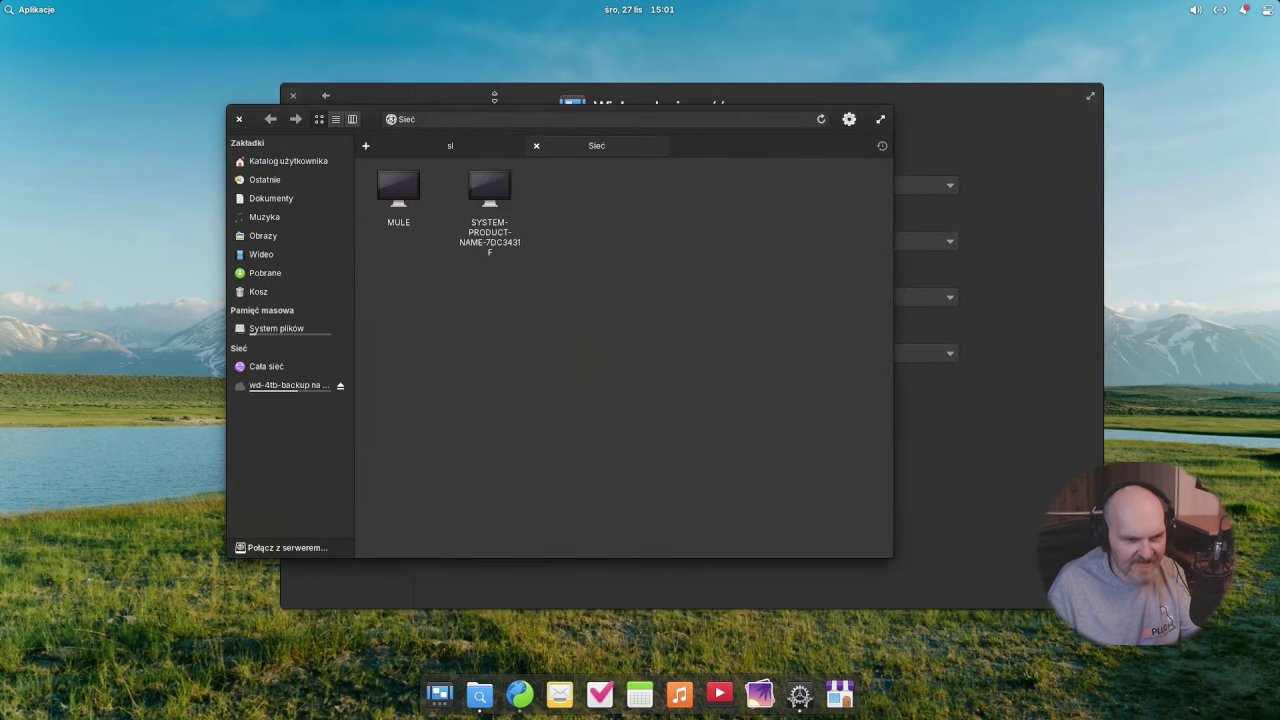
{"action": "left_click", "coordinate": [481, 145]}
{"action": "left_click_drag", "start_coordinate": [481, 145], "coordinate": [372, 136]}
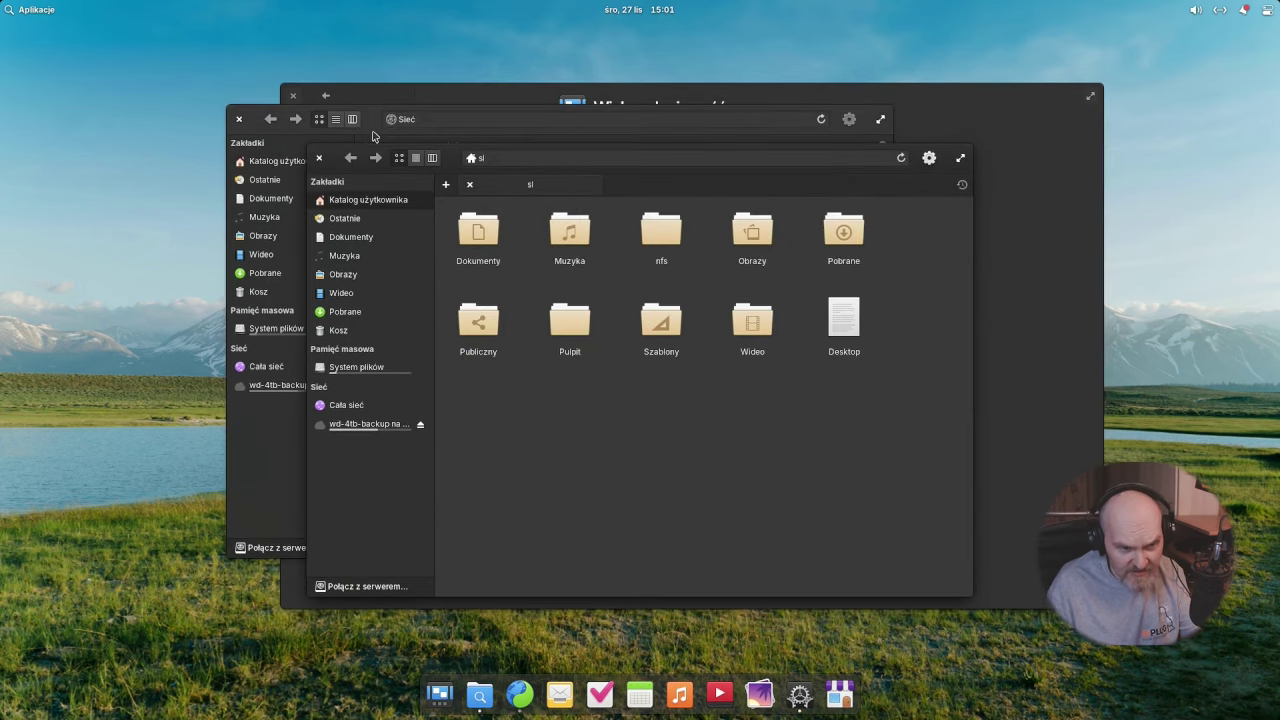
{"action": "key", "text": "ctrl+w"}
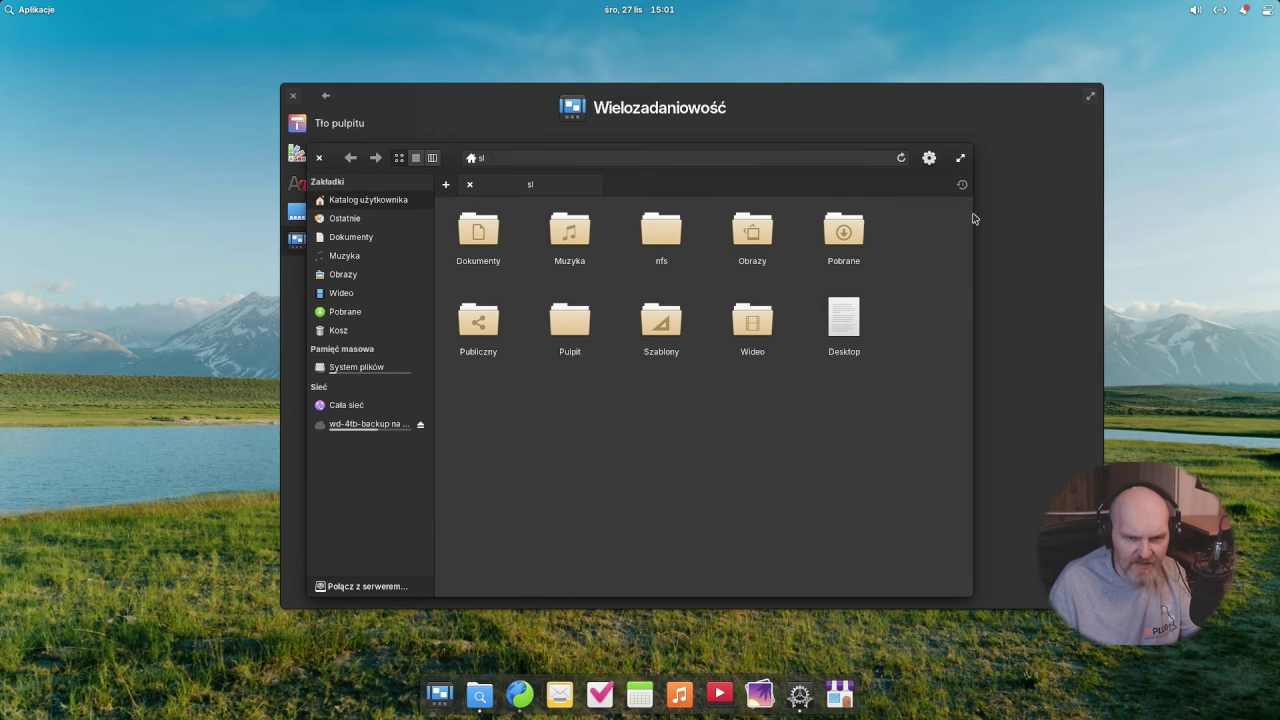
{"action": "left_click_drag", "start_coordinate": [946, 164], "coordinate": [531, 537]}
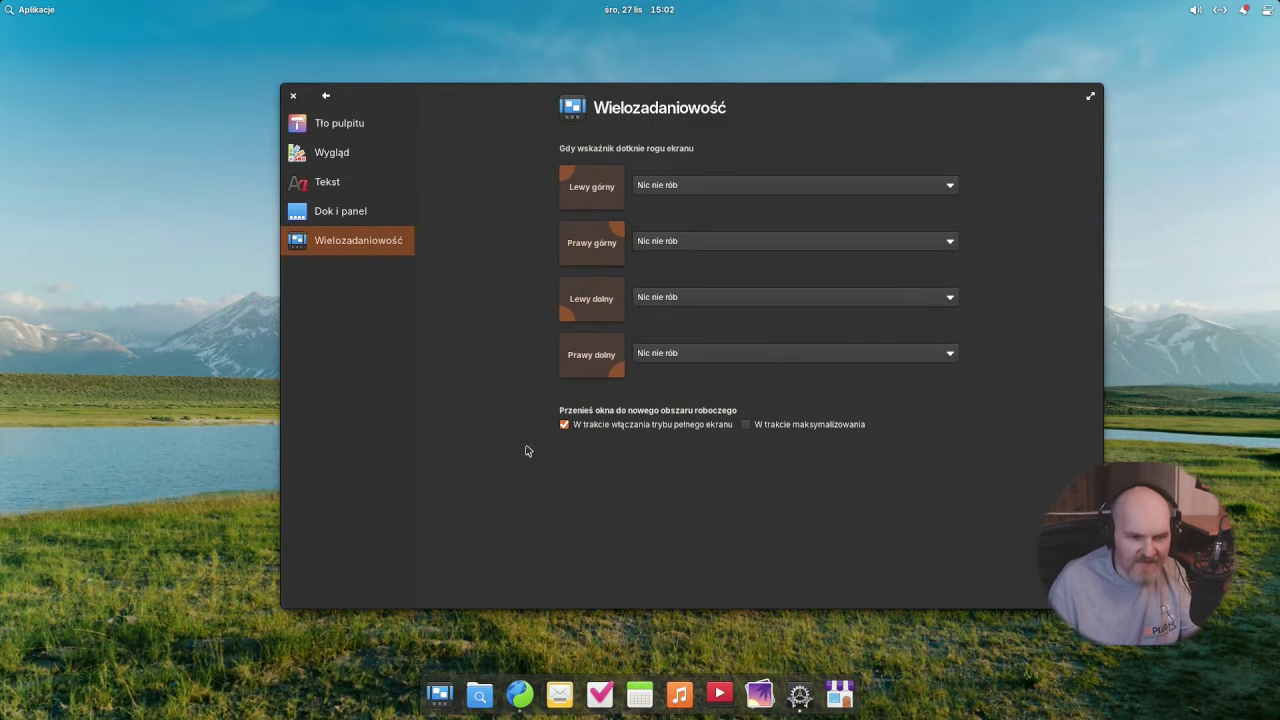
Examine the actions available for the Lewy górny hot corner and return to the overview of all system settings.
{"action": "left_click", "coordinate": [733, 185]}
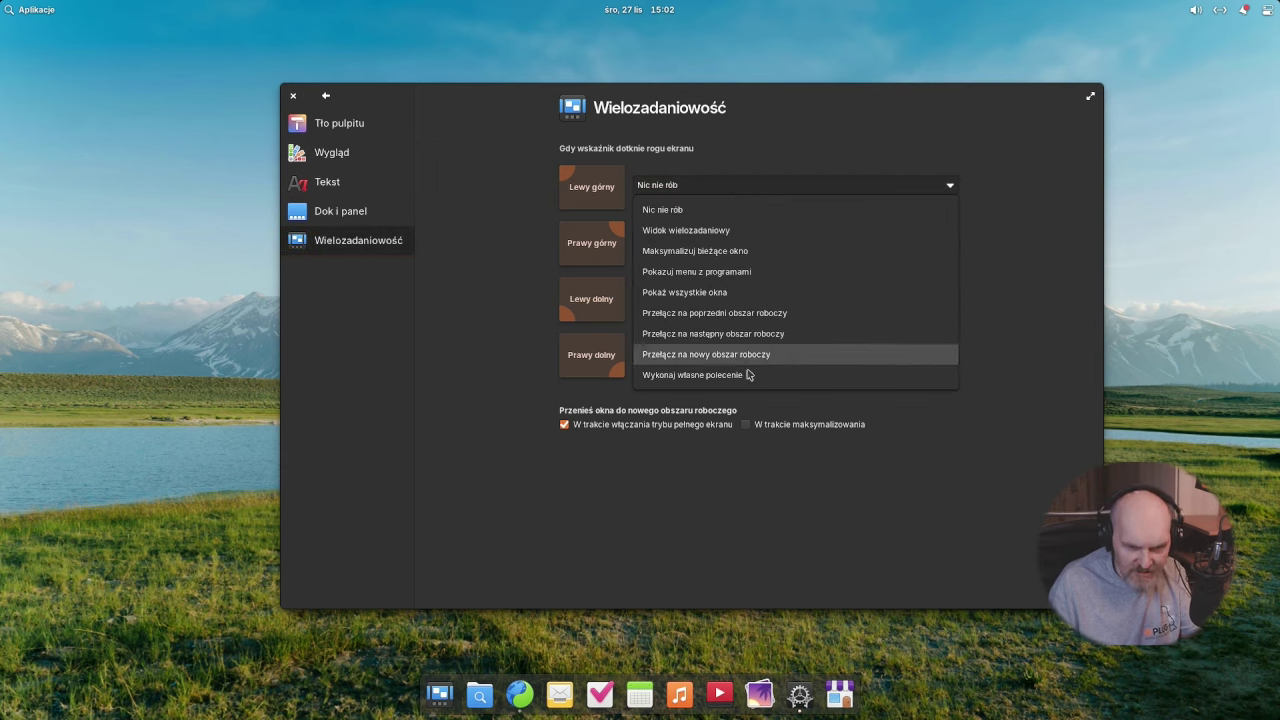
{"action": "left_click", "coordinate": [479, 265]}
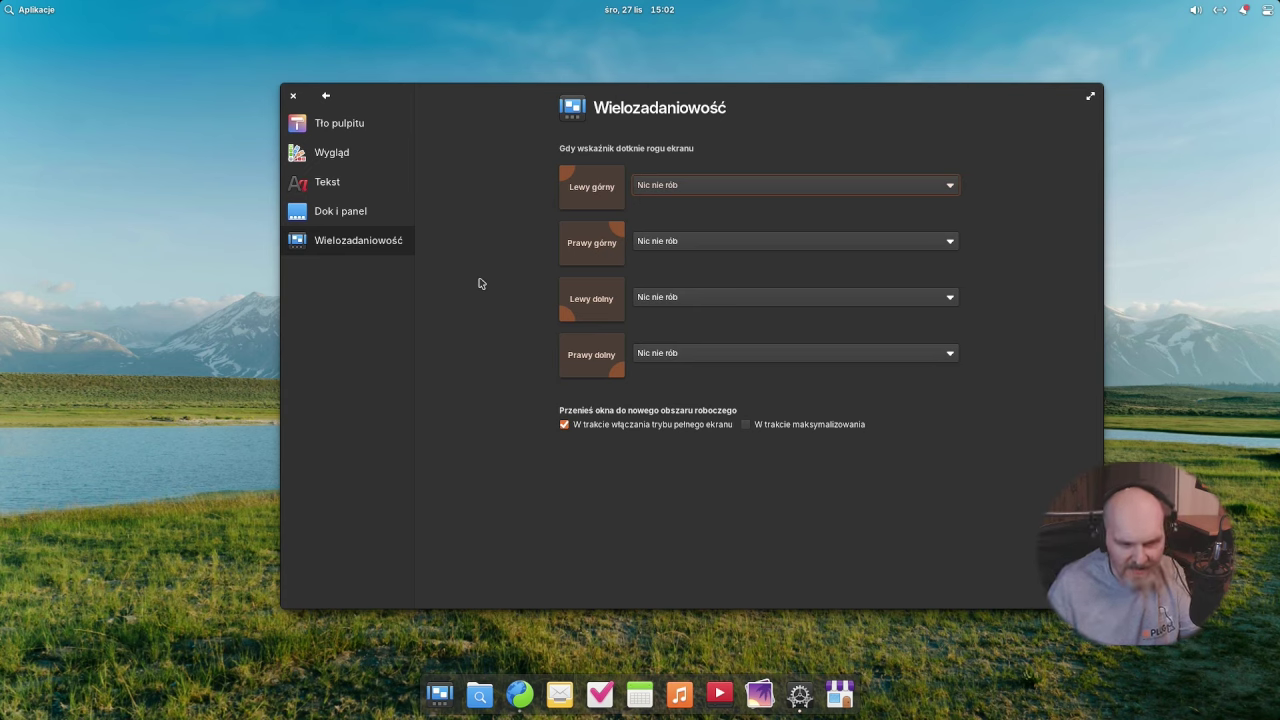
{"action": "left_click", "coordinate": [325, 95]}
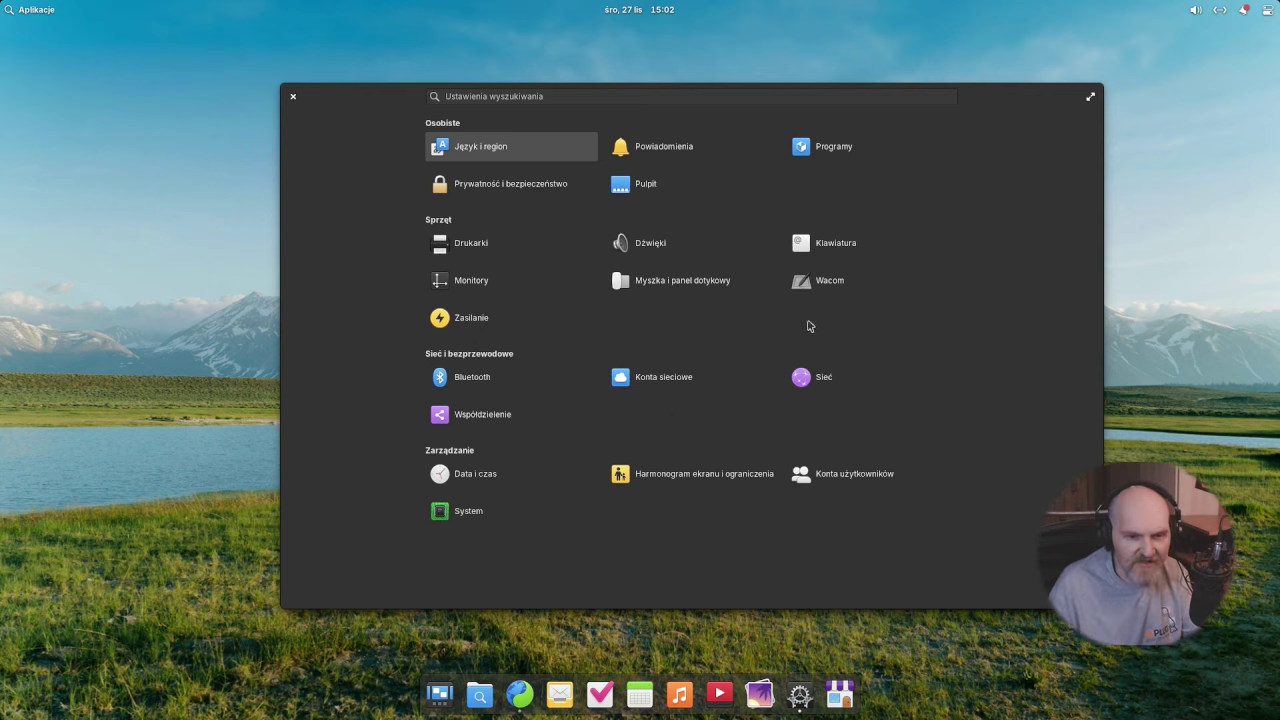
Examine the default programs and OBS Studio's system access permissions in the Programy settings, and close the settings window.
{"action": "left_click", "coordinate": [818, 158]}
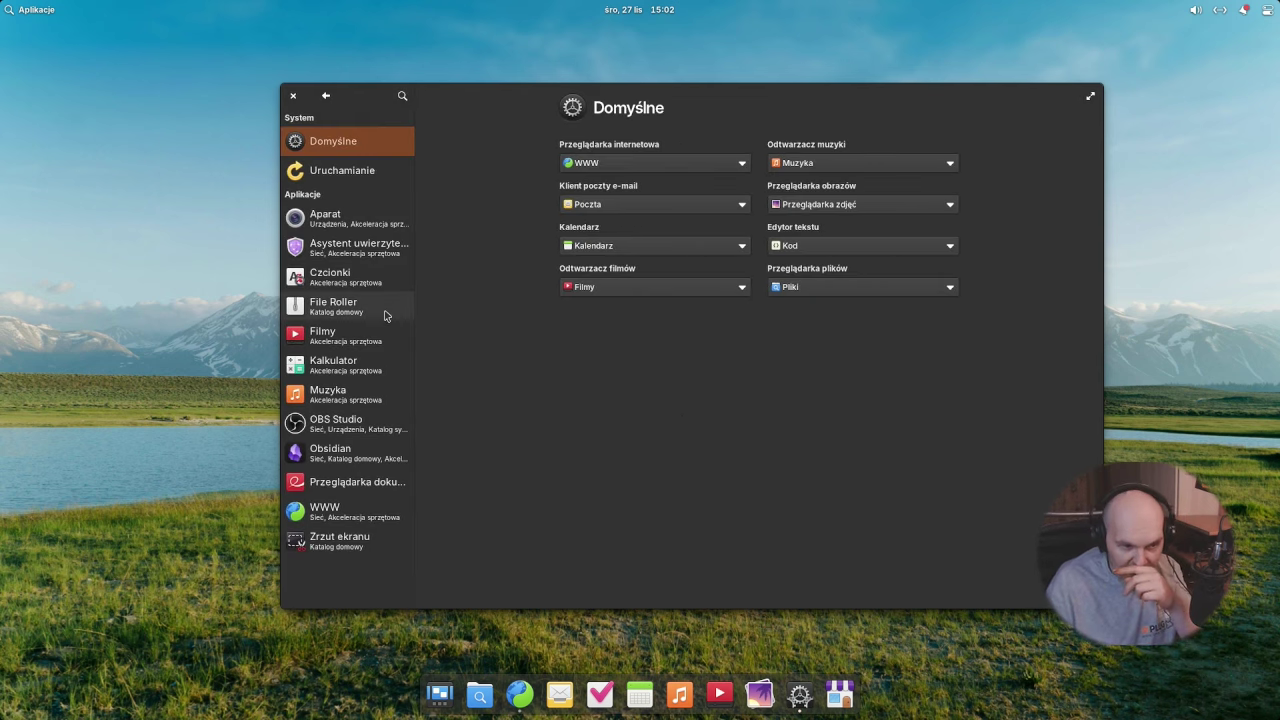
{"action": "left_click", "coordinate": [358, 422]}
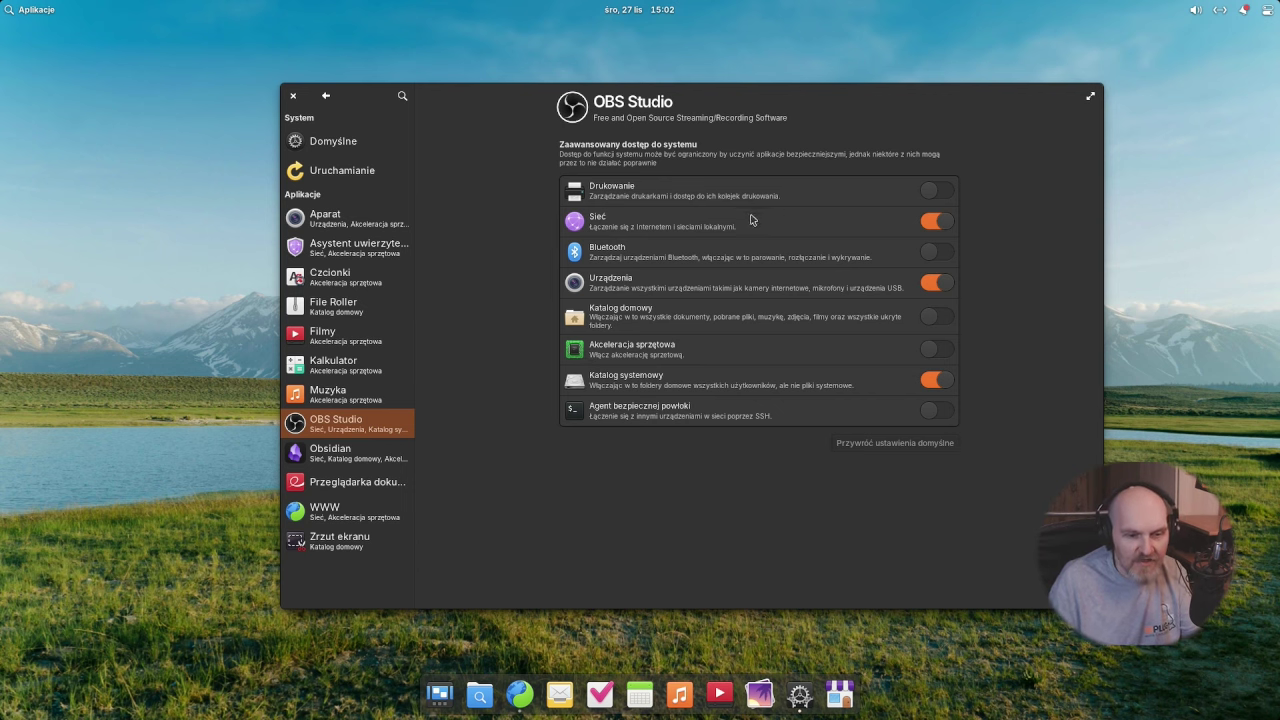
{"action": "mouse_move", "coordinate": [651, 105]}
{"action": "left_mouse_down"}
{"action": "mouse_move", "coordinate": [962, 110]}
{"action": "mouse_move", "coordinate": [677, 64]}
{"action": "mouse_move", "coordinate": [647, 122]}
{"action": "left_mouse_up"}
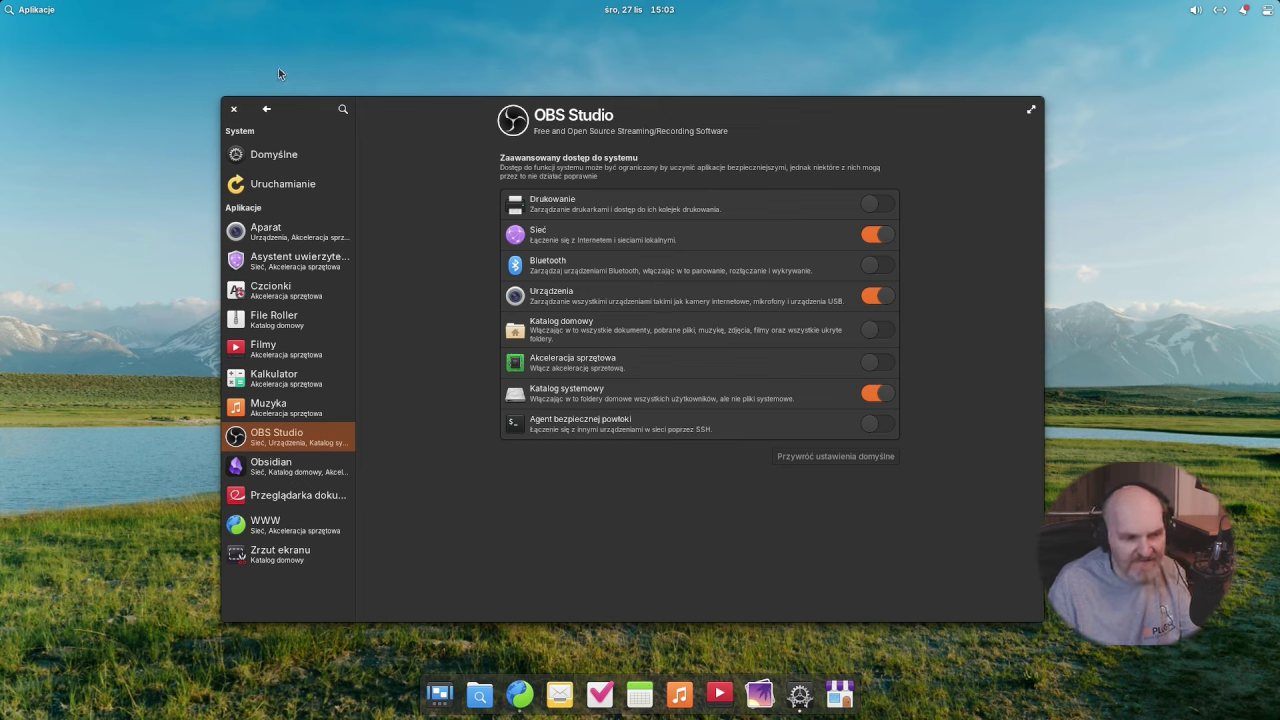
{"action": "left_click", "coordinate": [234, 111]}
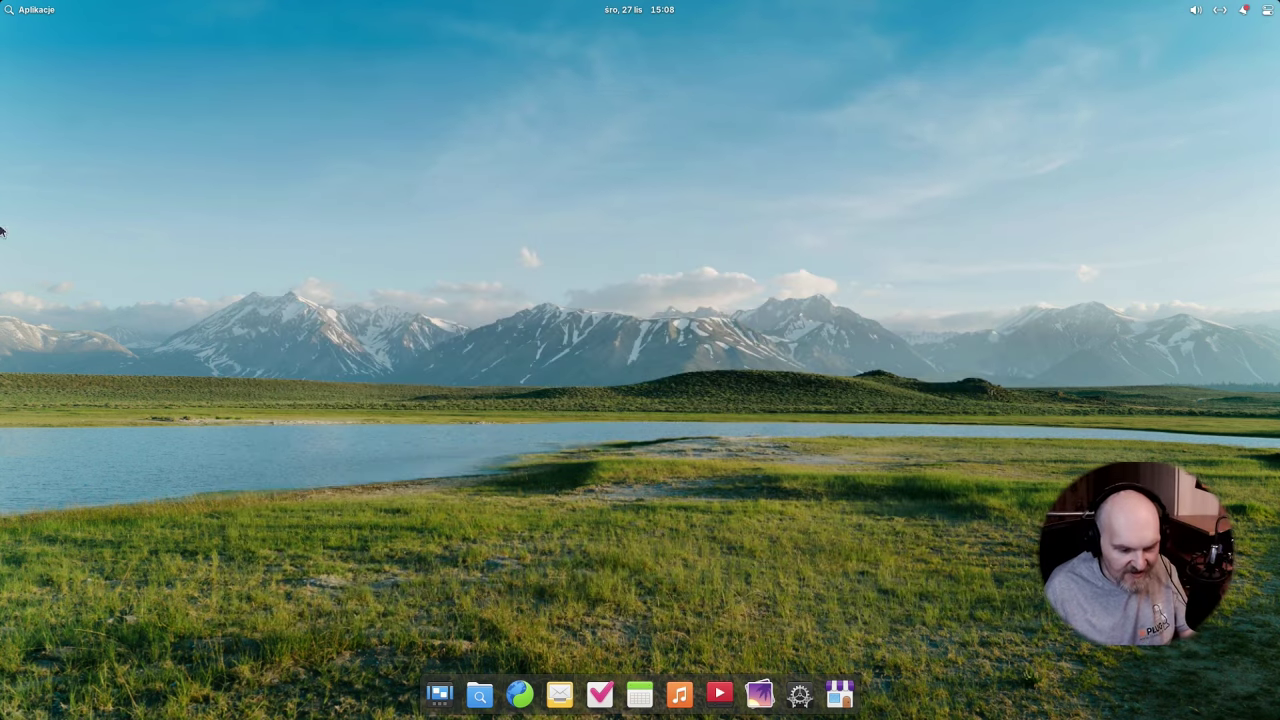
Open NVIDIA X Server Settings, examine the driver, GPU, thermal and application profile pages, and quit it.
{"action": "left_click", "coordinate": [3, 4]}
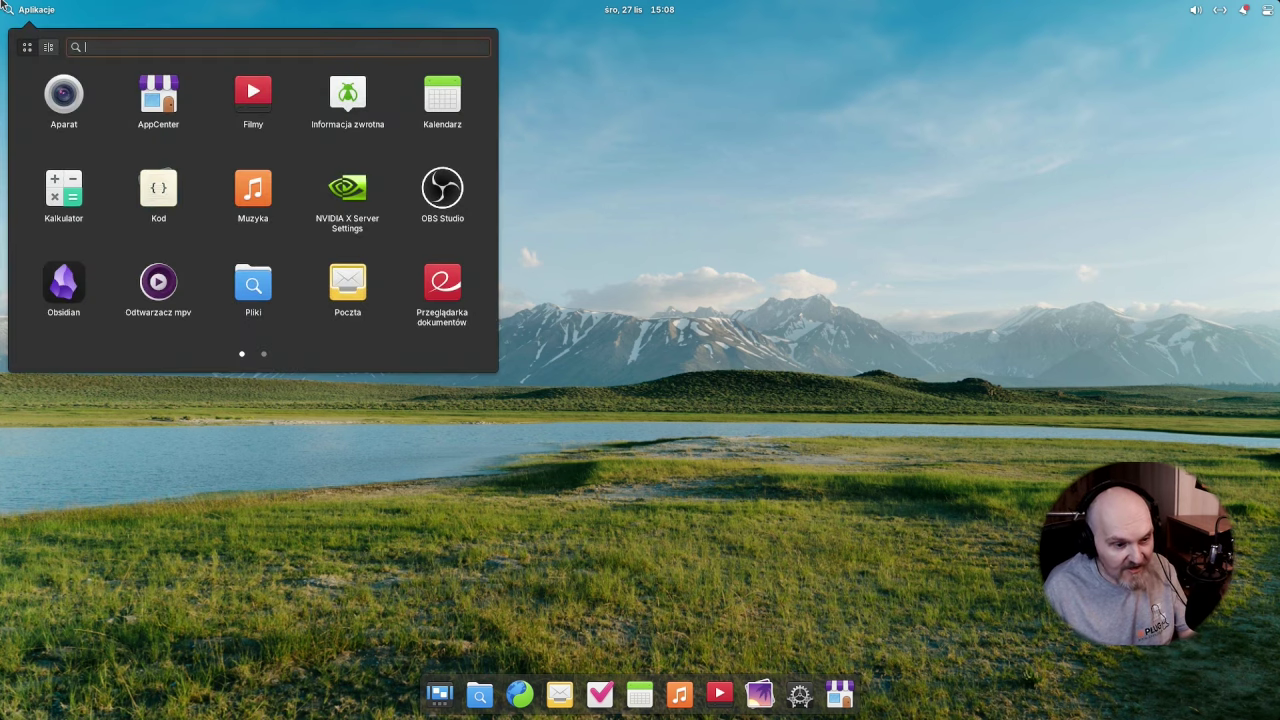
{"action": "left_click", "coordinate": [336, 190]}
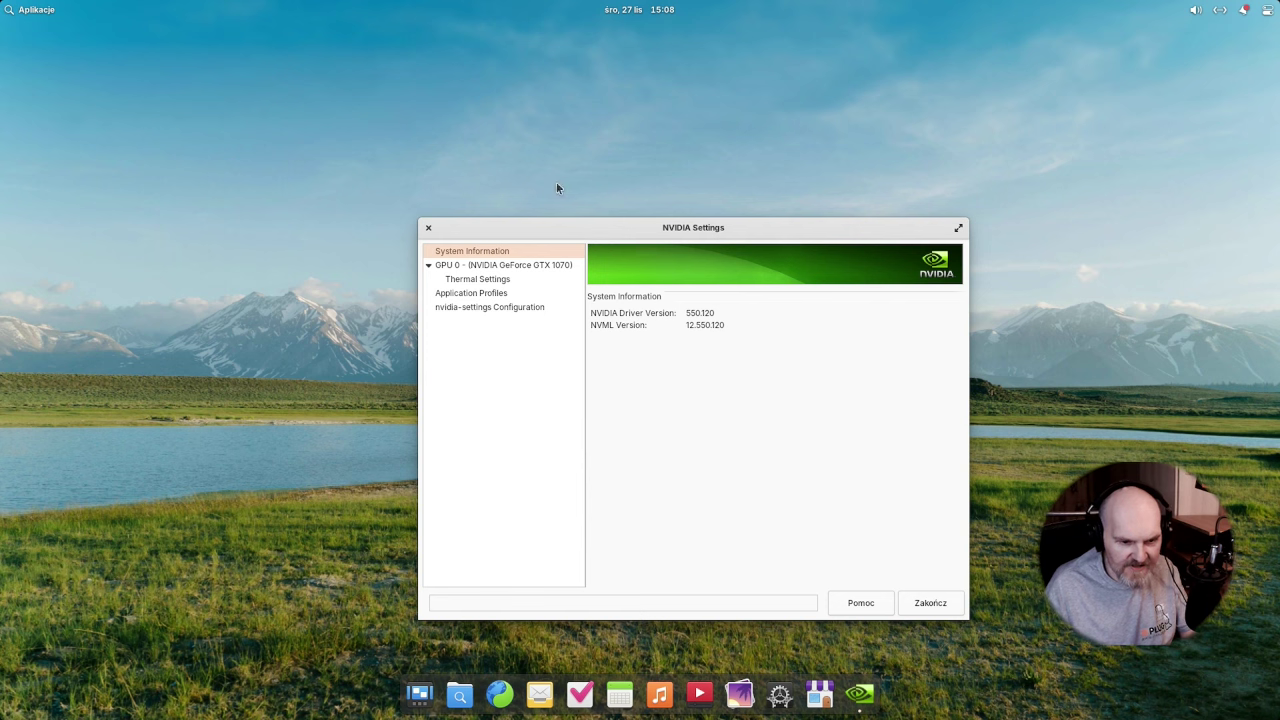
{"action": "left_click", "coordinate": [503, 269]}
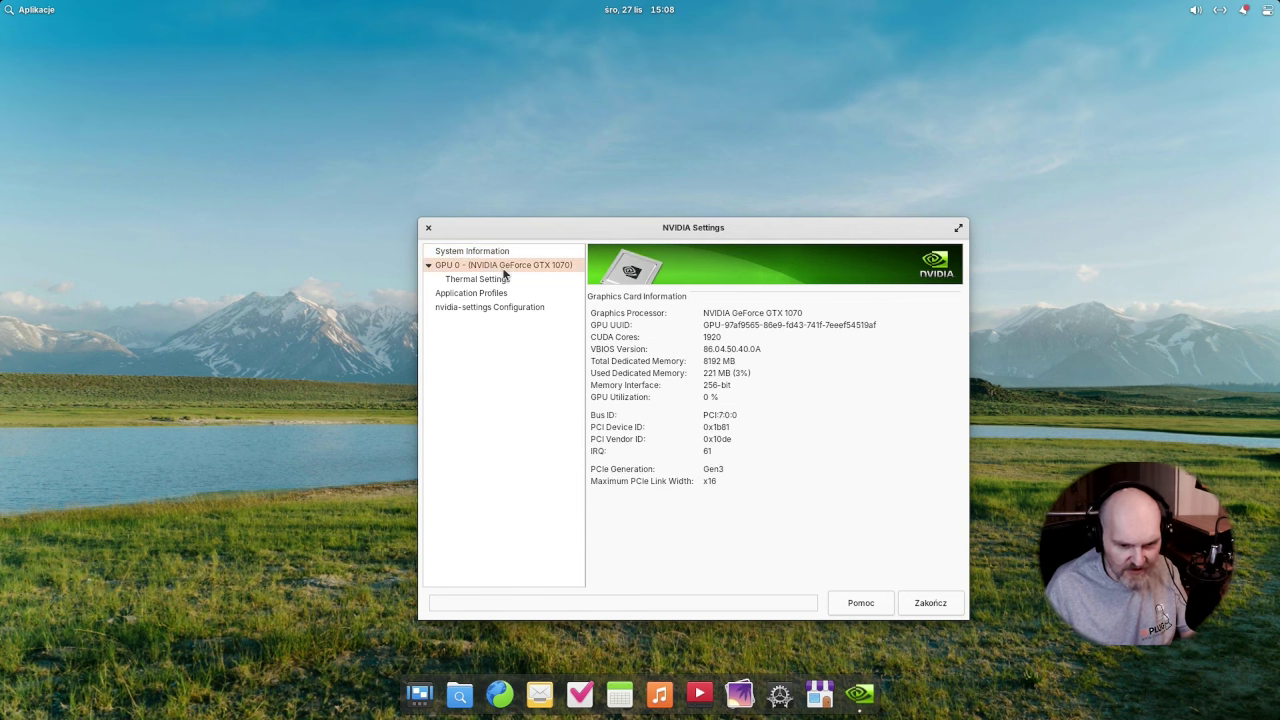
{"action": "left_click", "coordinate": [503, 279]}
{"action": "left_click", "coordinate": [512, 294]}
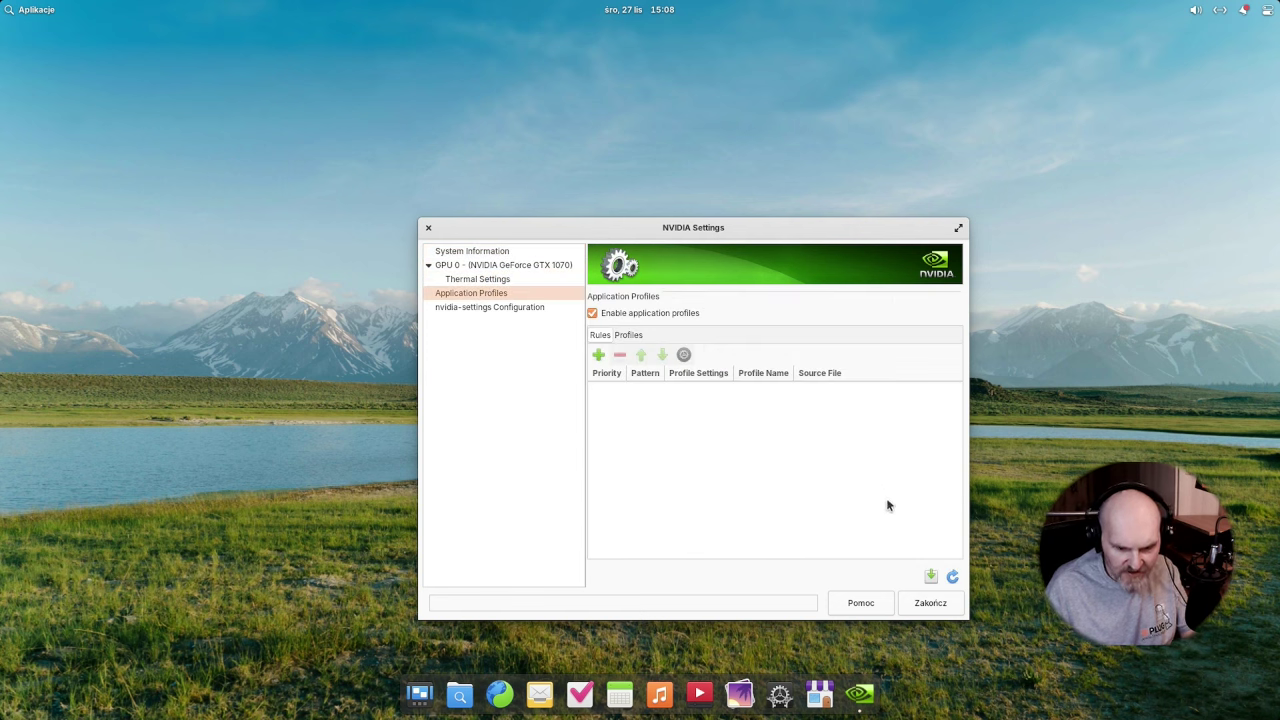
{"action": "left_click", "coordinate": [930, 603]}
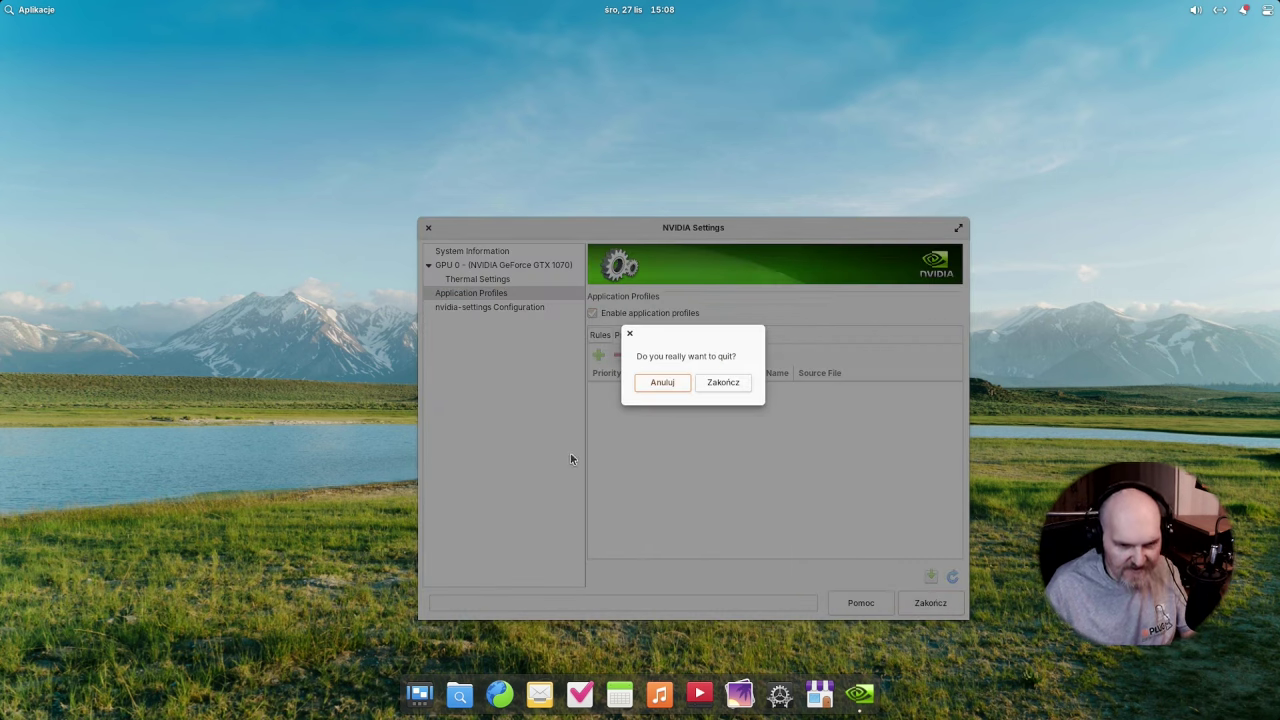
{"action": "left_click", "coordinate": [736, 386]}
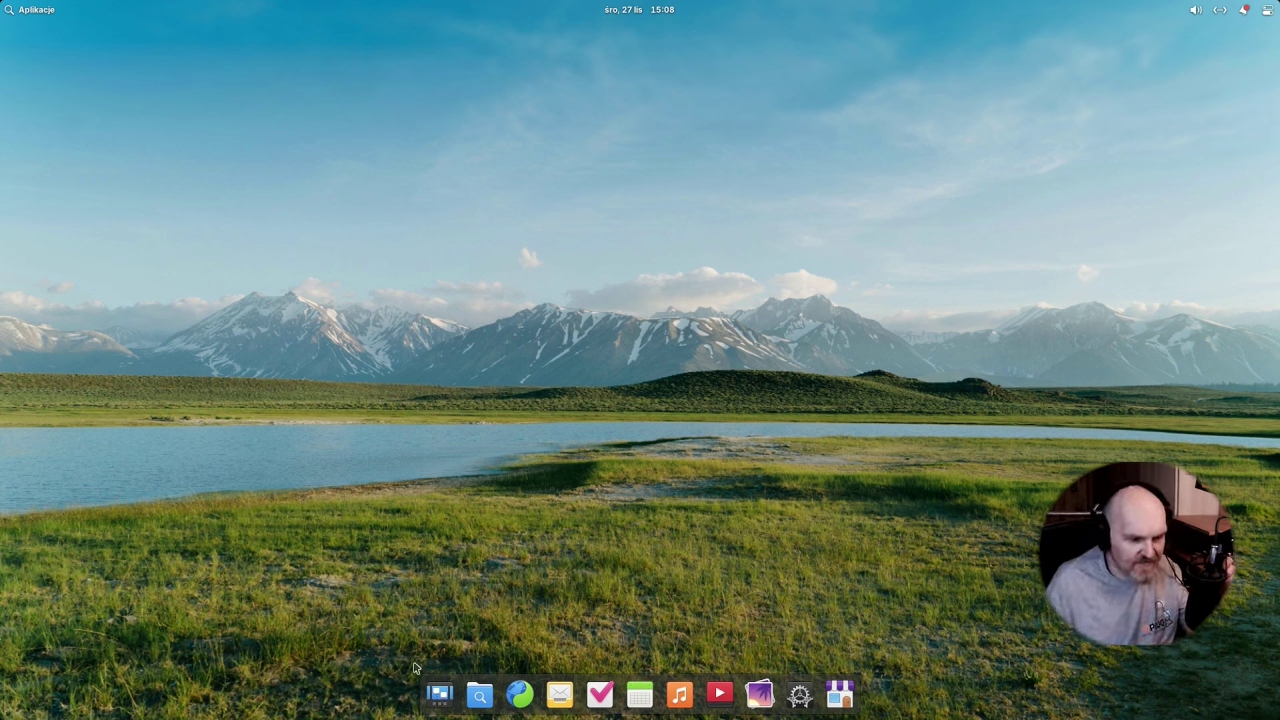
Open the file manager, launch OBS Studio, and share the Kroma Telecom 32" monitor as its screen capture source.
{"action": "left_click", "coordinate": [489, 695]}
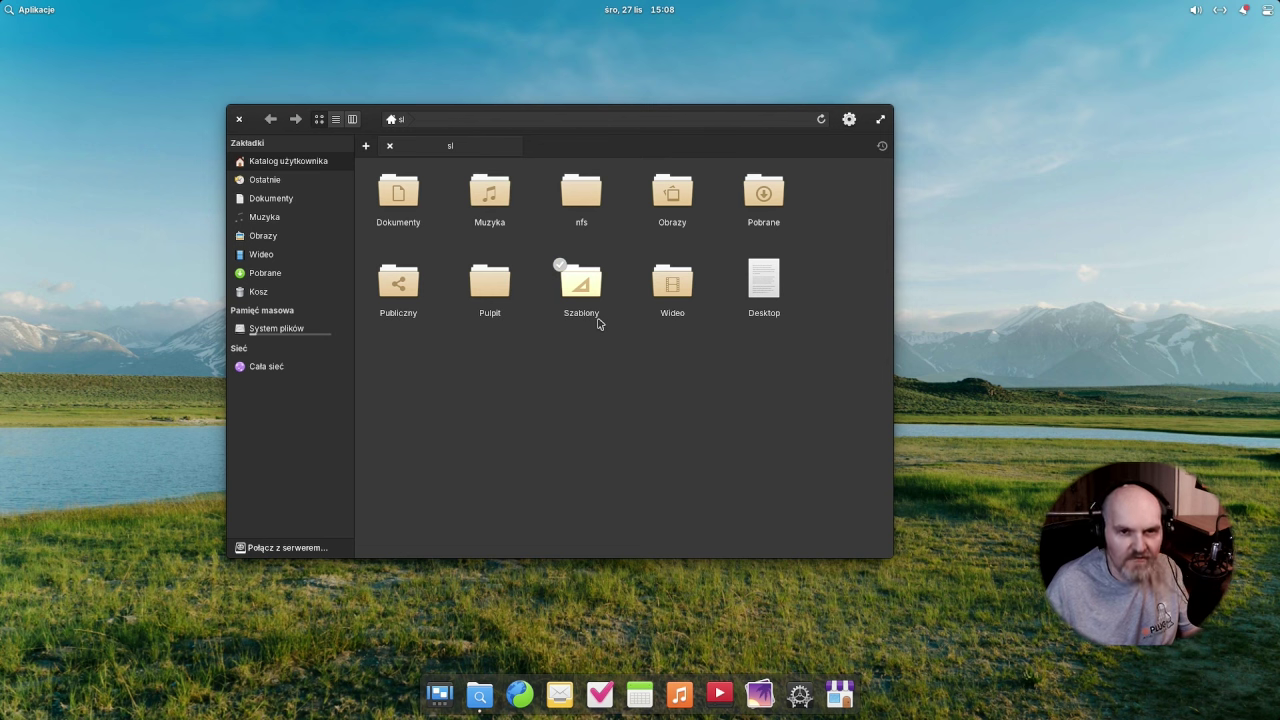
{"action": "key", "text": "super"}
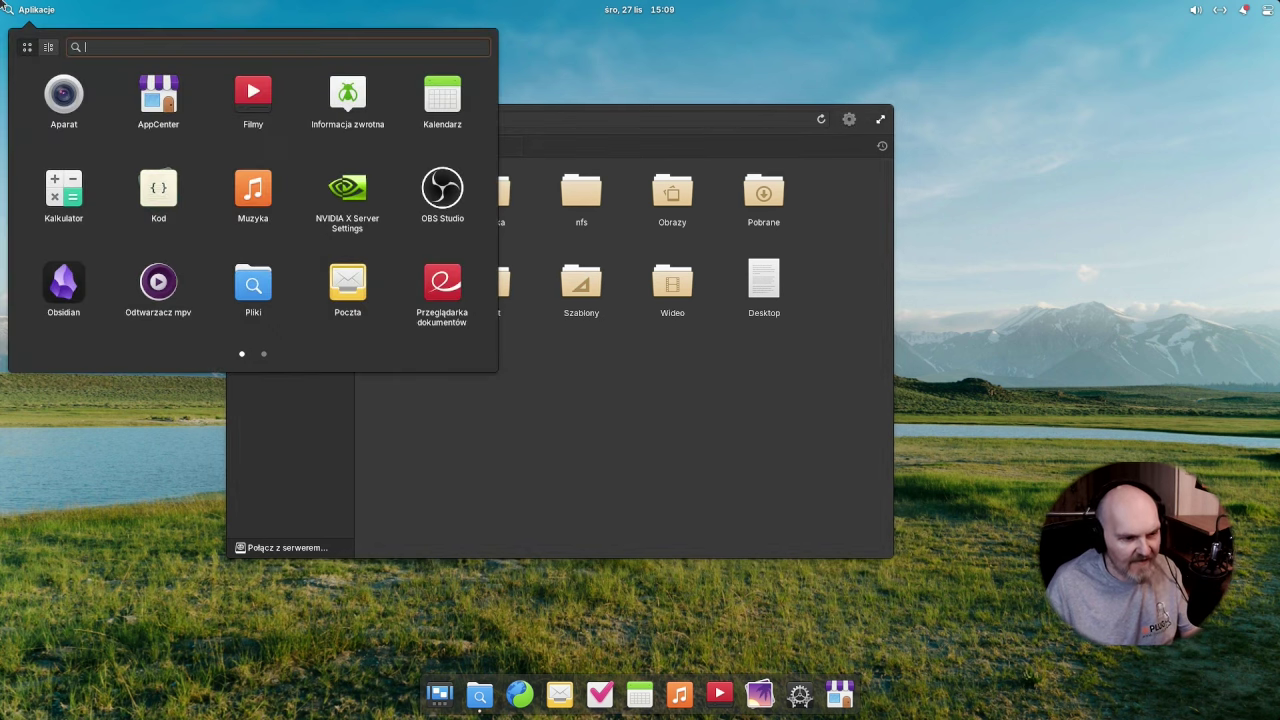
{"action": "left_click", "coordinate": [443, 200]}
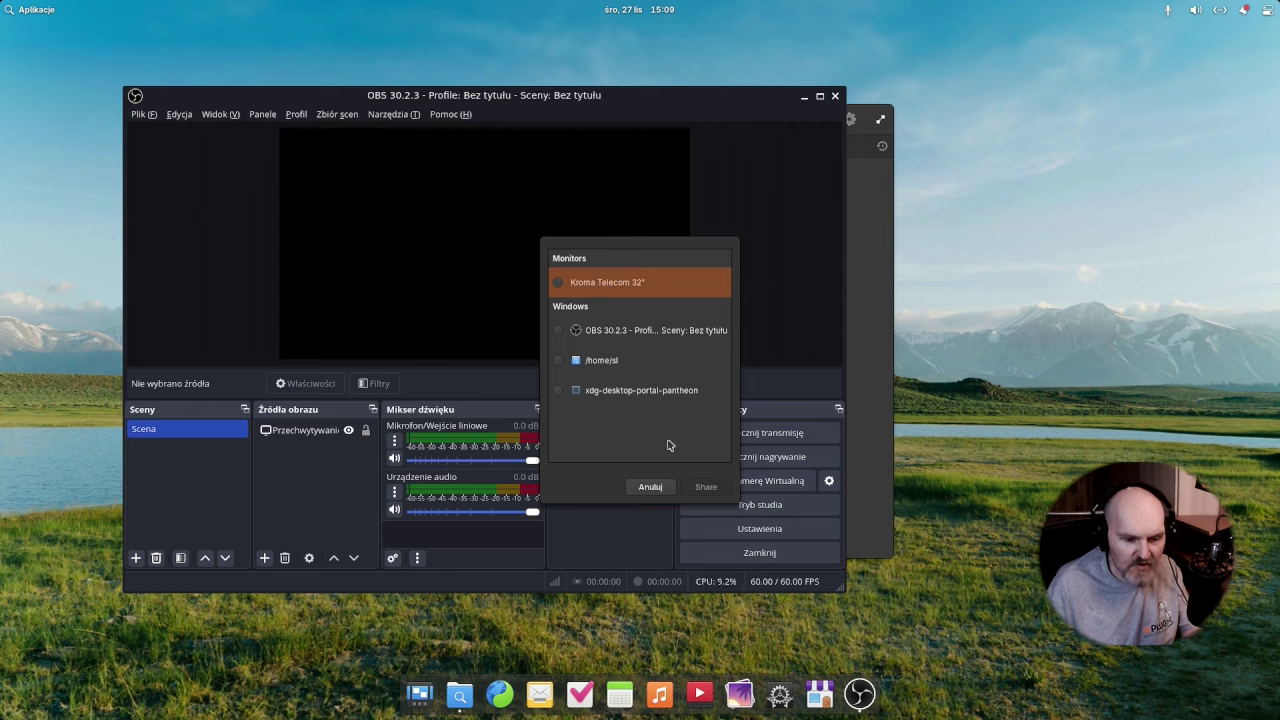
{"action": "left_click", "coordinate": [556, 285]}
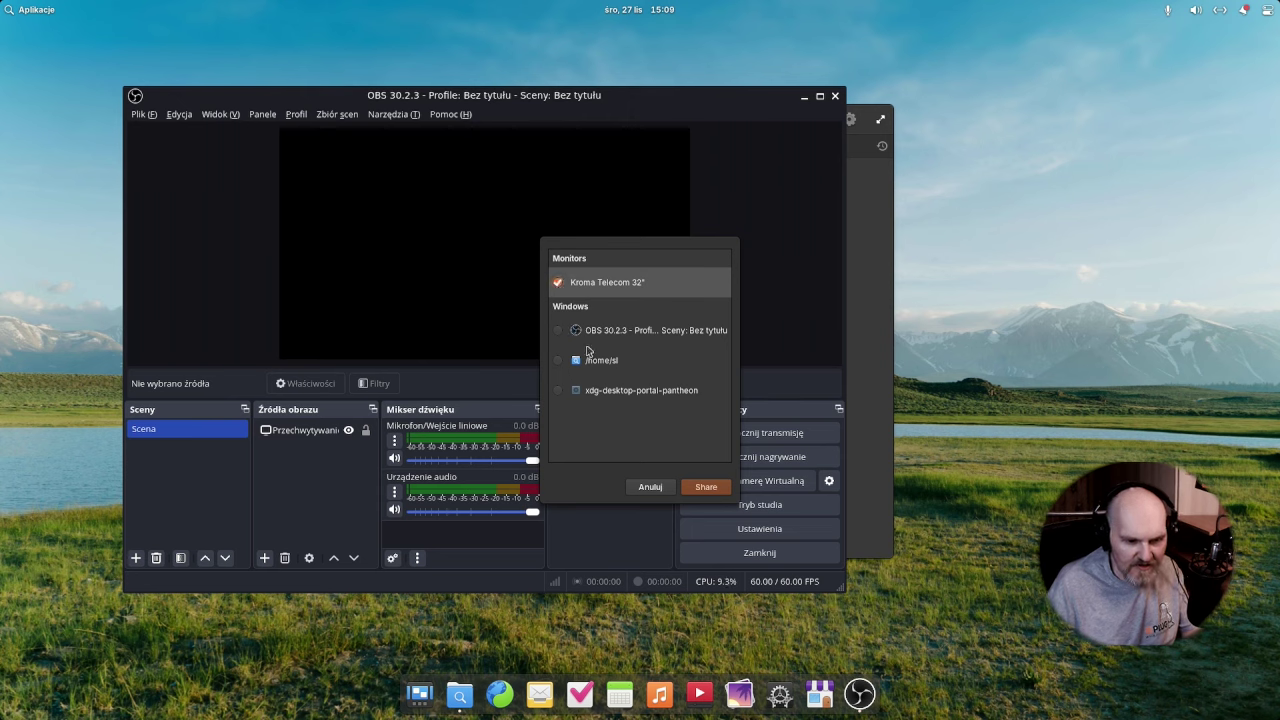
{"action": "left_click", "coordinate": [704, 488]}
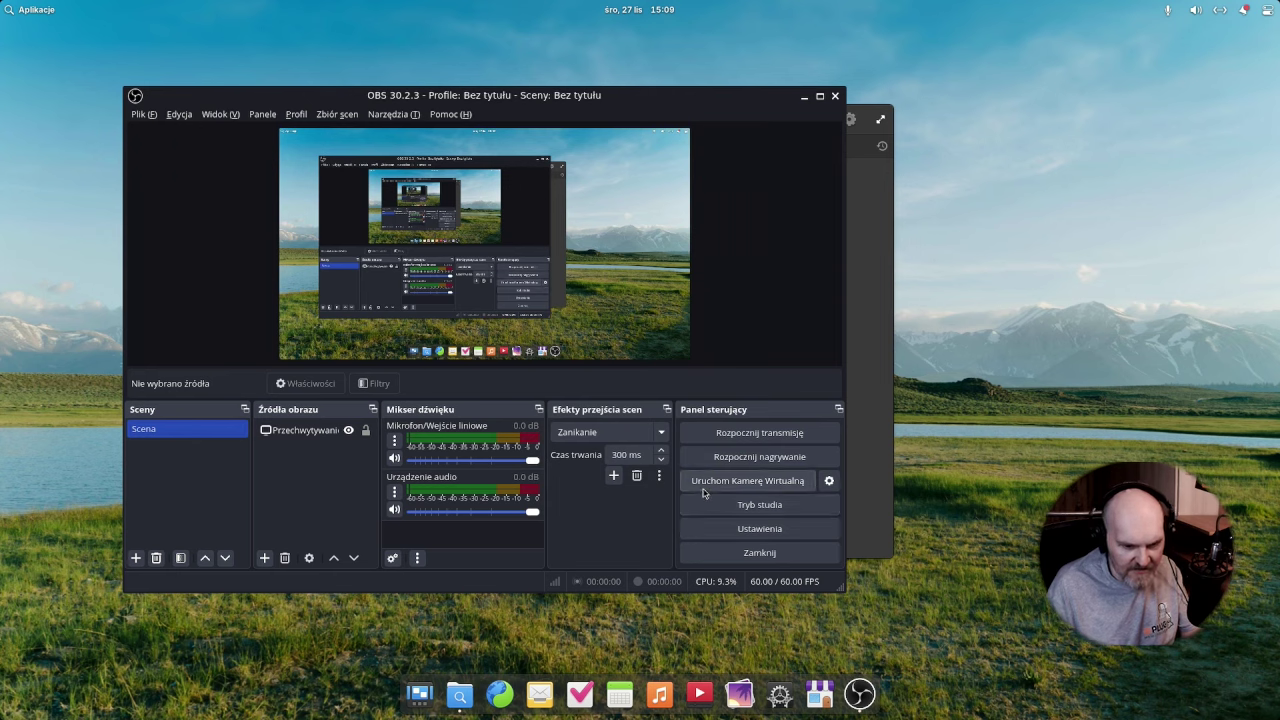
Switch OBS's output mode to Zaawansowane in its settings, examine the video encoders offered for recording, and close OBS.
{"action": "left_click", "coordinate": [750, 528]}
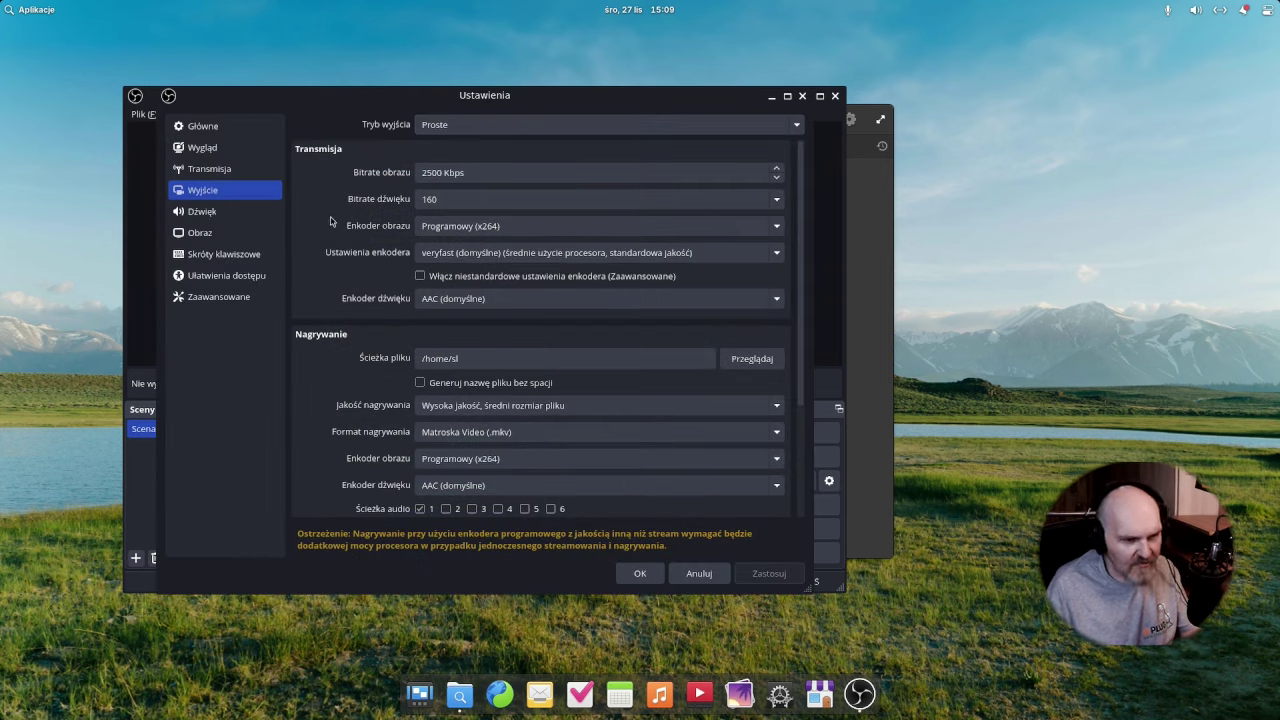
{"action": "left_click", "coordinate": [444, 126]}
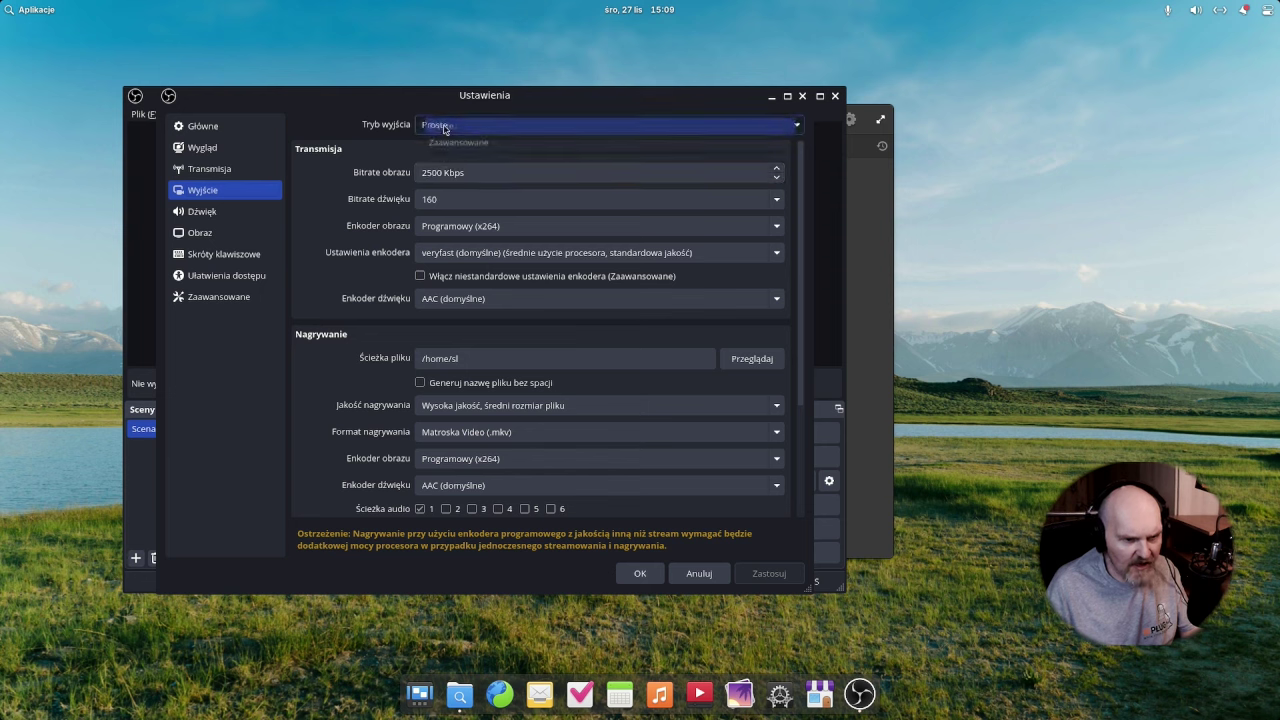
{"action": "left_click", "coordinate": [444, 154]}
{"action": "left_click", "coordinate": [447, 125]}
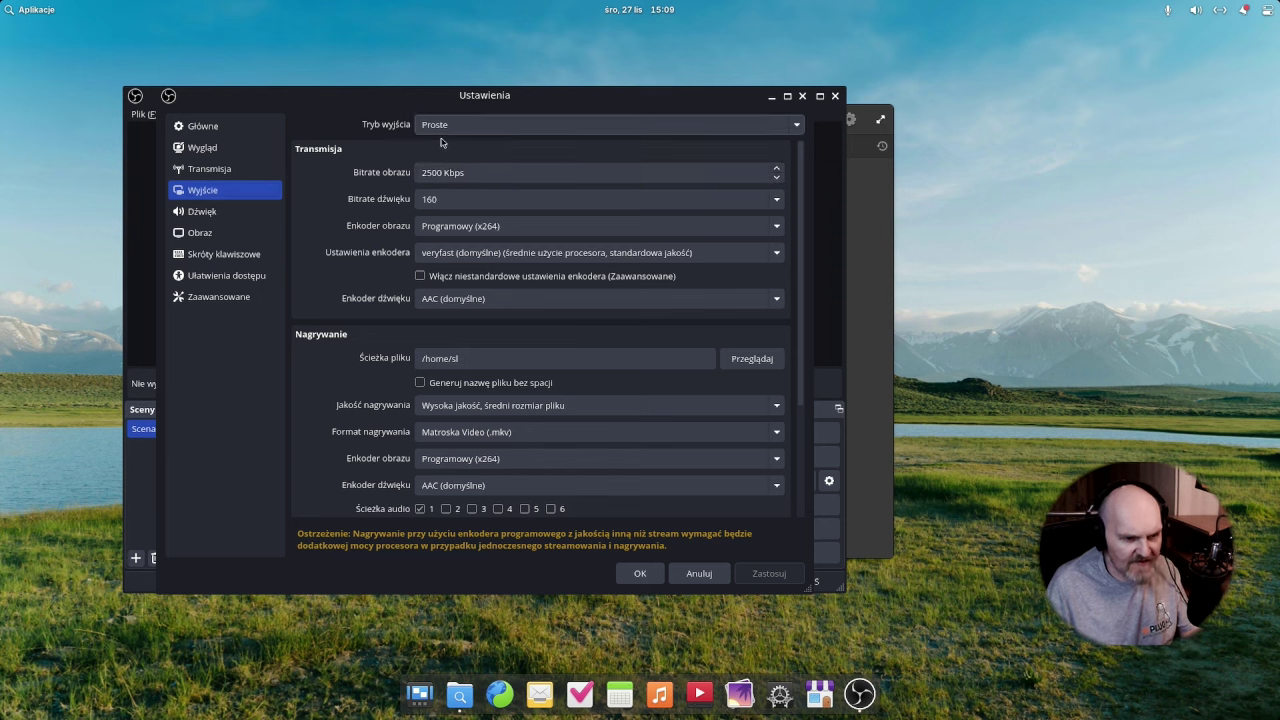
{"action": "left_click", "coordinate": [445, 148]}
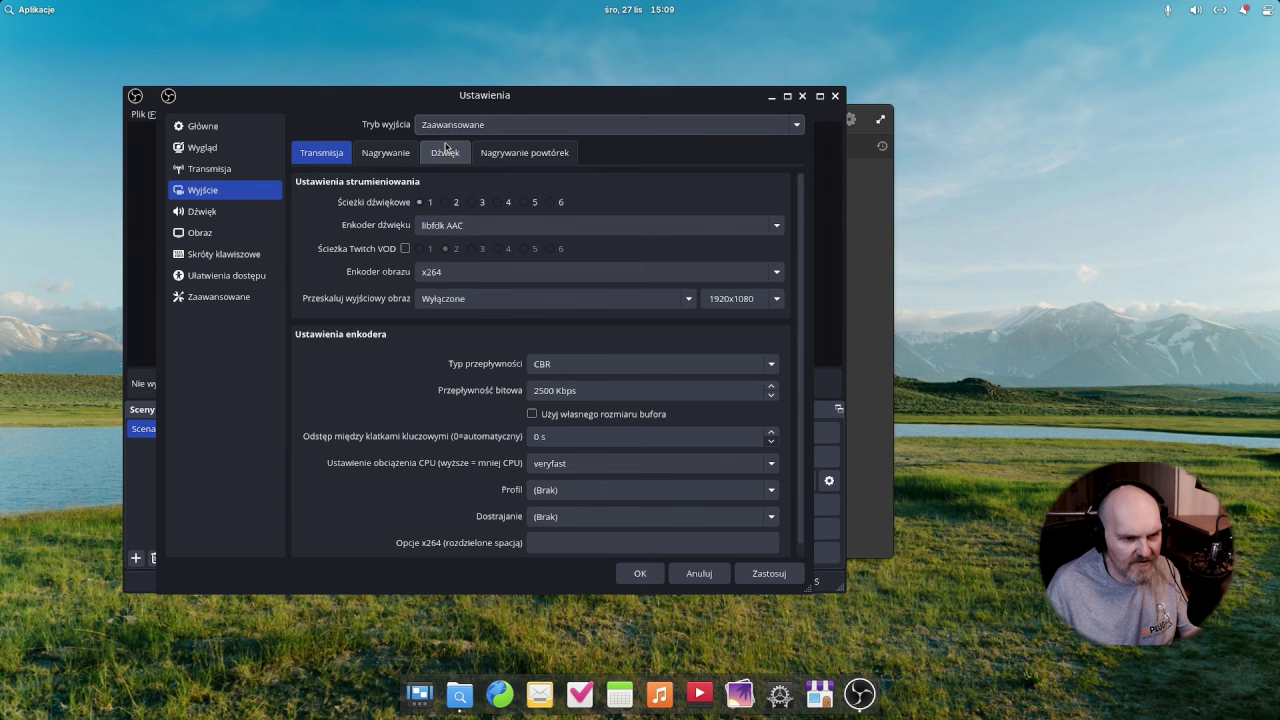
{"action": "left_click", "coordinate": [386, 152]}
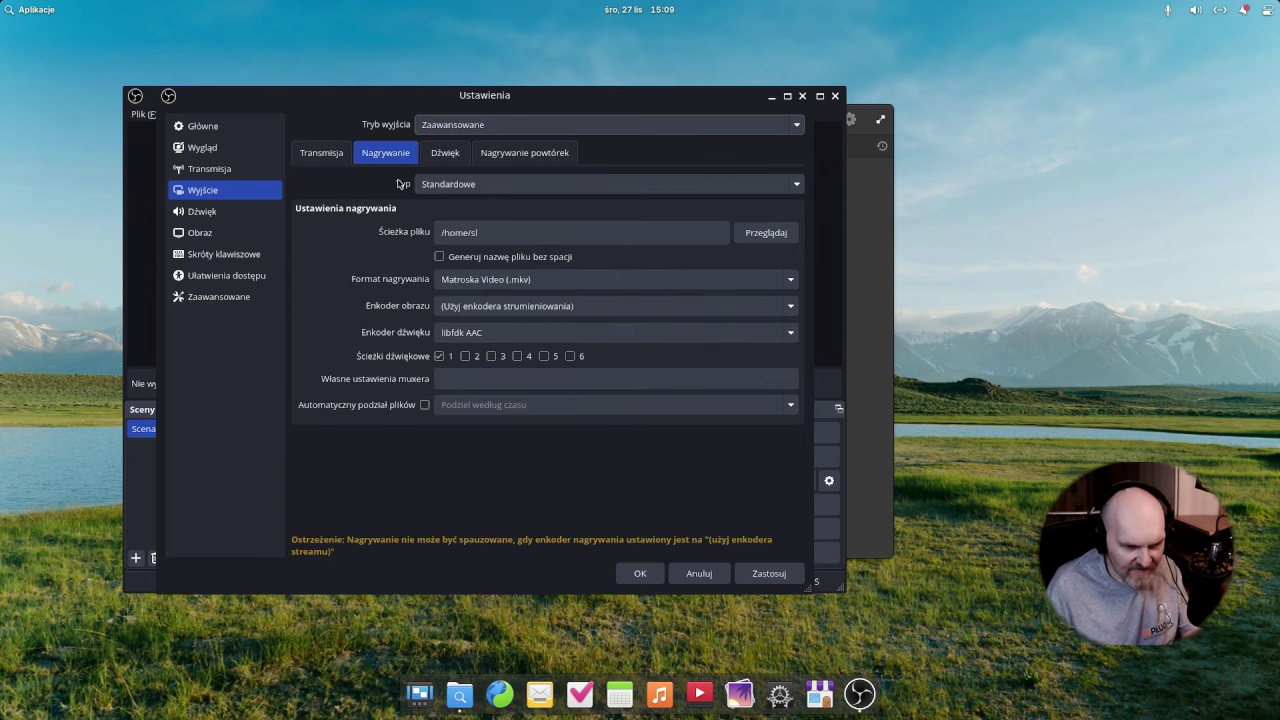
{"action": "left_click", "coordinate": [528, 307]}
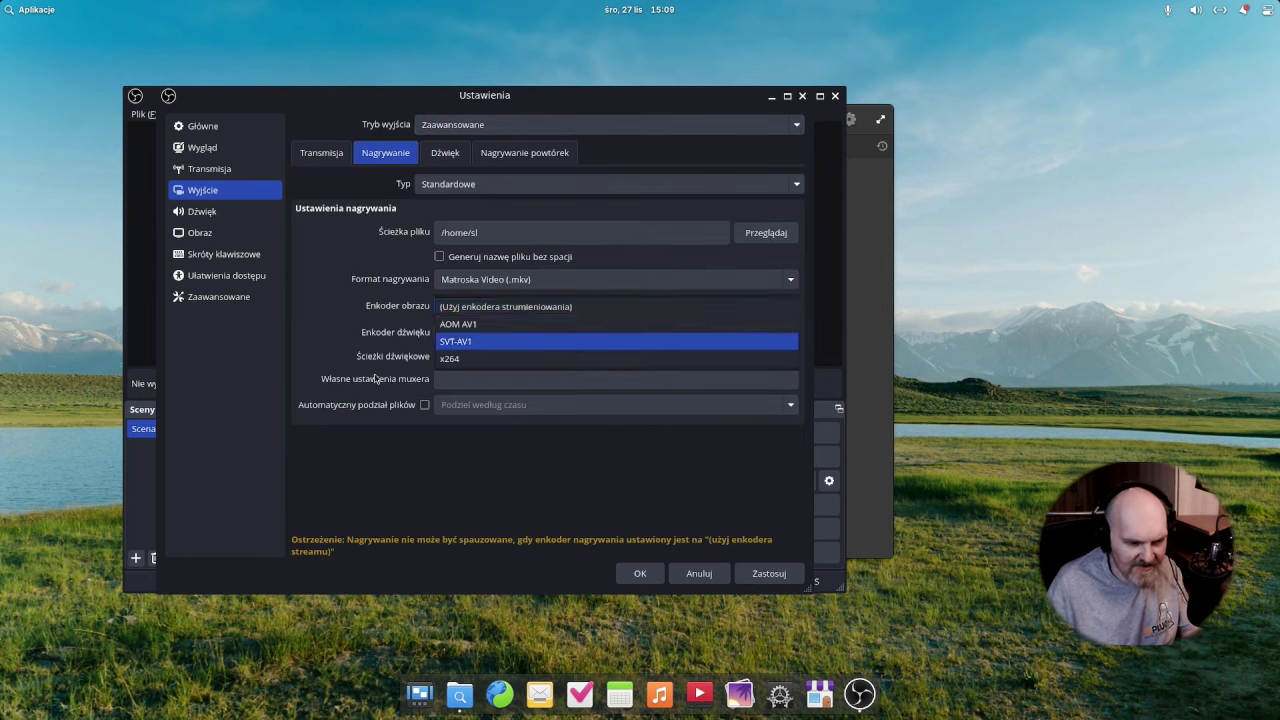
{"action": "left_click", "coordinate": [505, 307]}
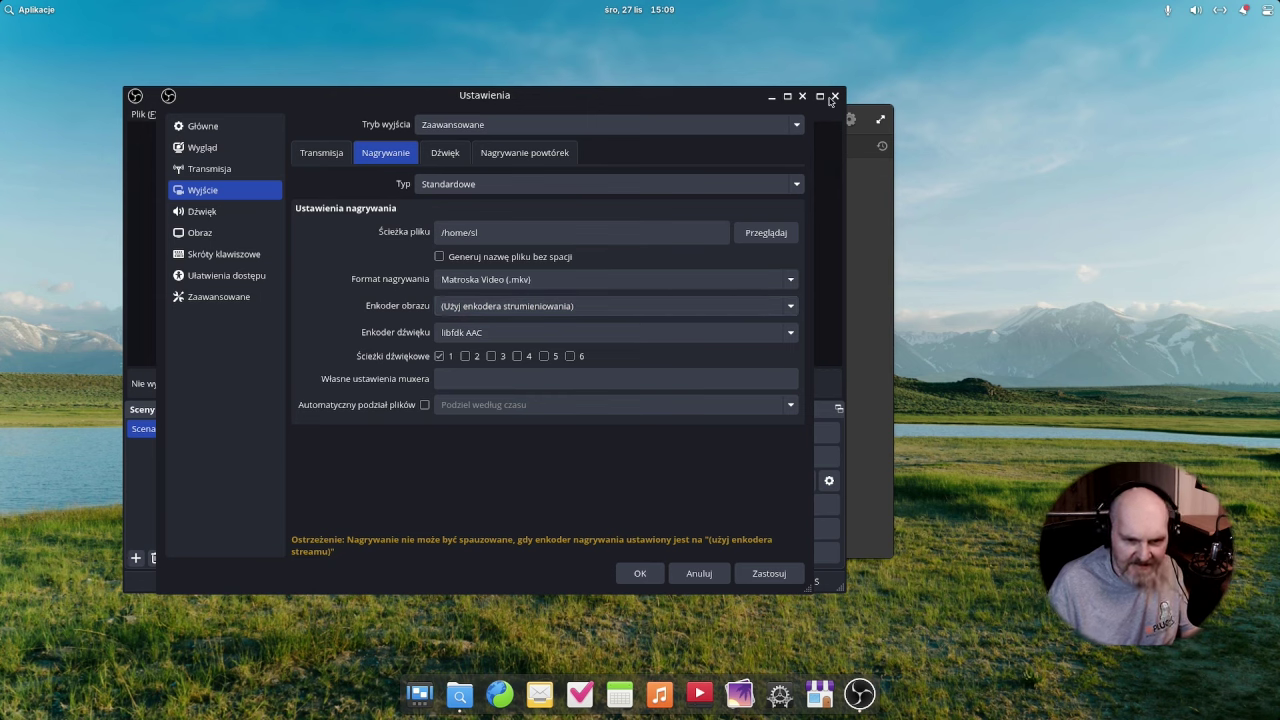
{"action": "left_click", "coordinate": [835, 96]}
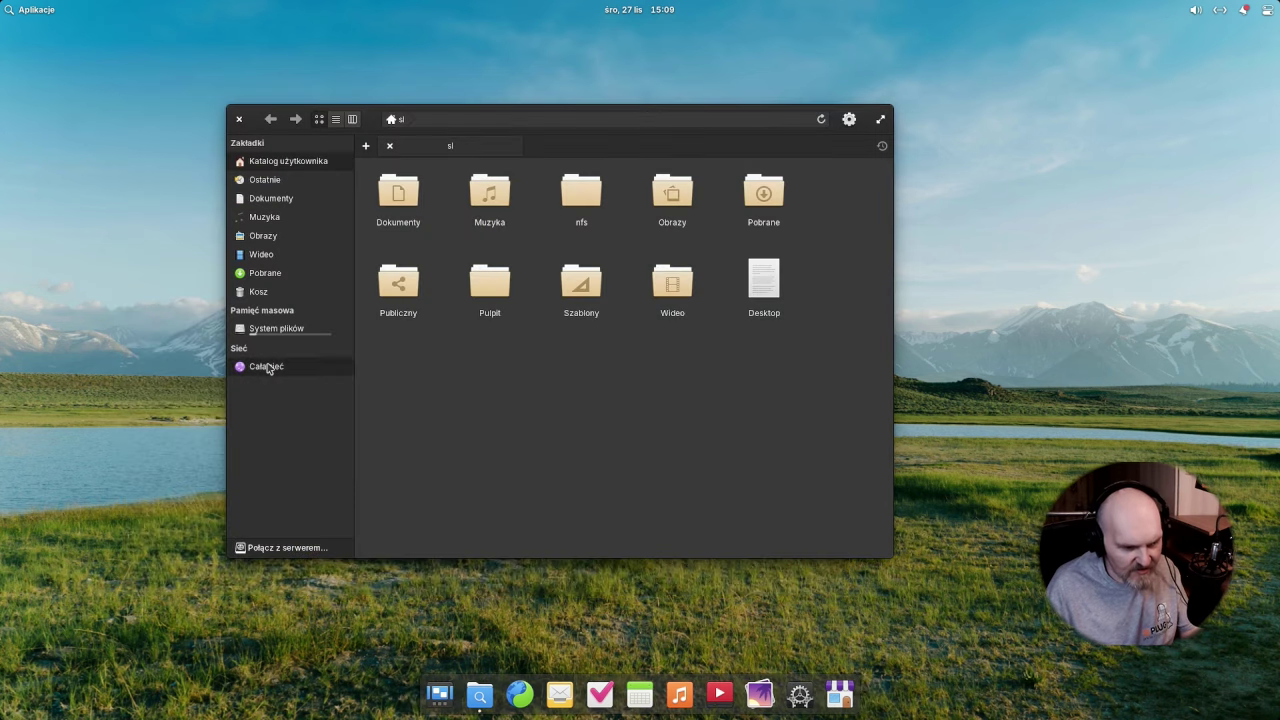
Browse Cała sieć in the file manager and examine the connection types offered for connecting to a server.
{"action": "left_click", "coordinate": [266, 366]}
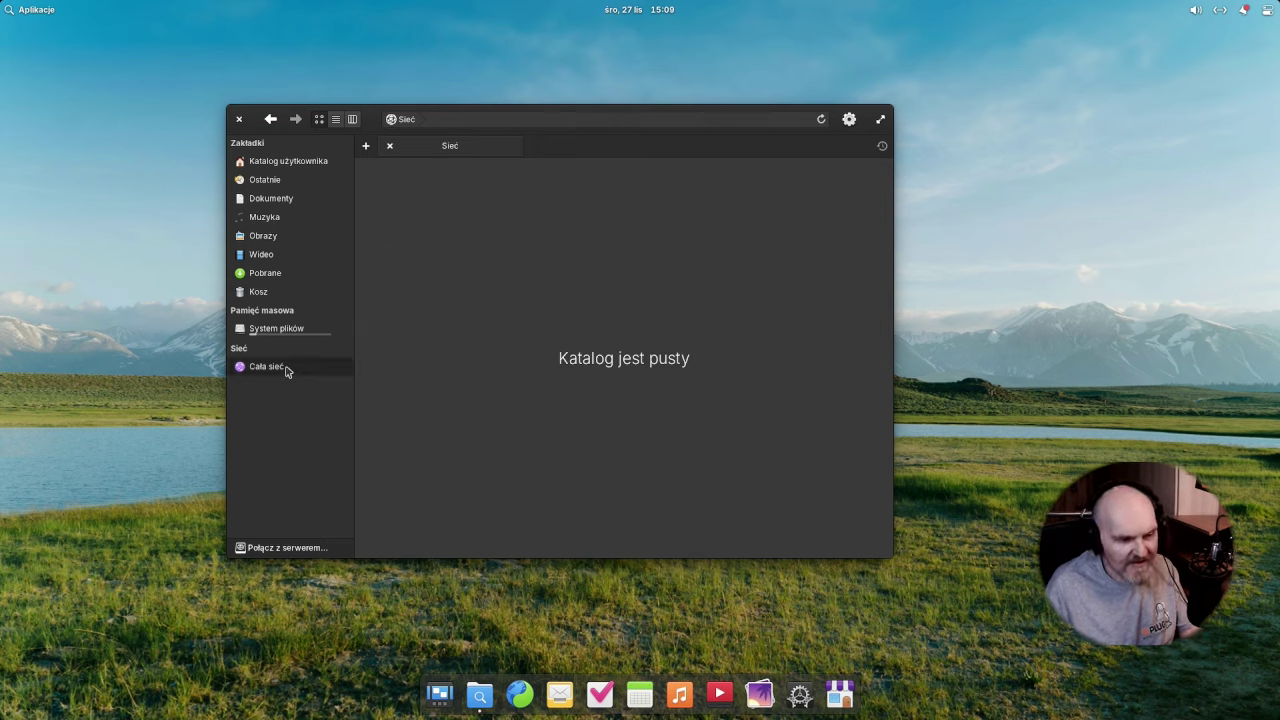
{"action": "left_click", "coordinate": [273, 547]}
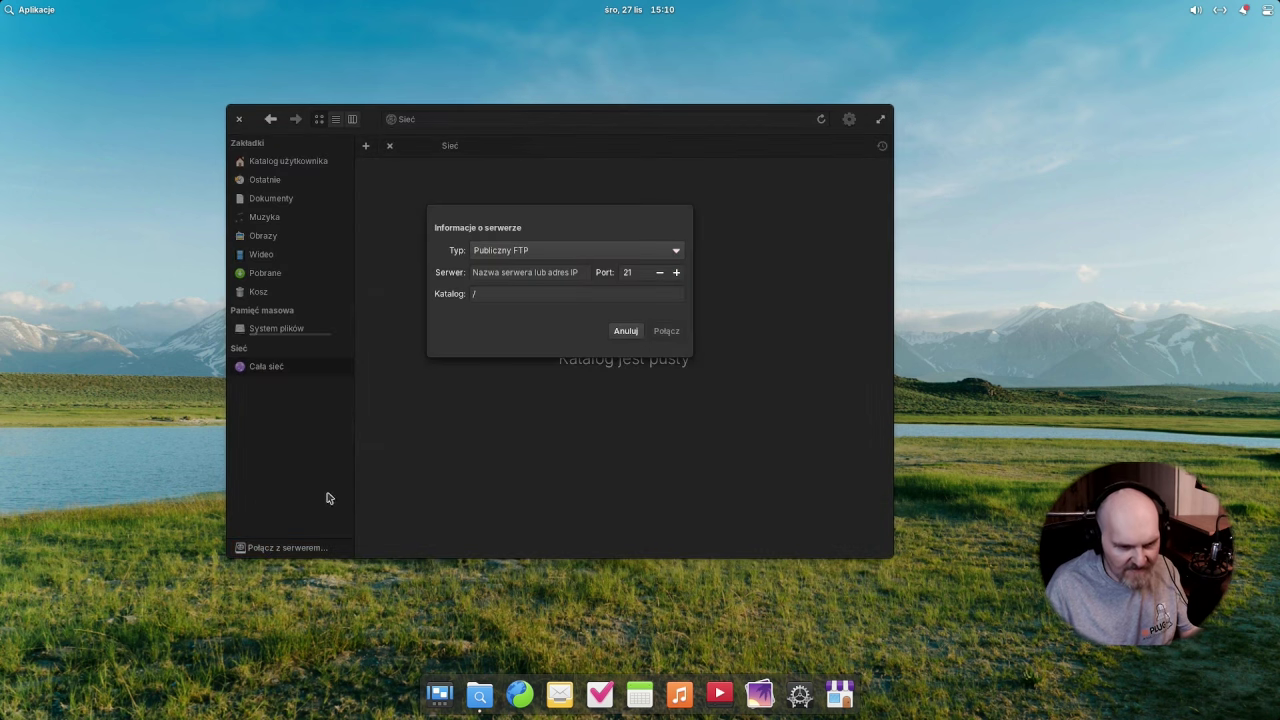
{"action": "left_click", "coordinate": [543, 251]}
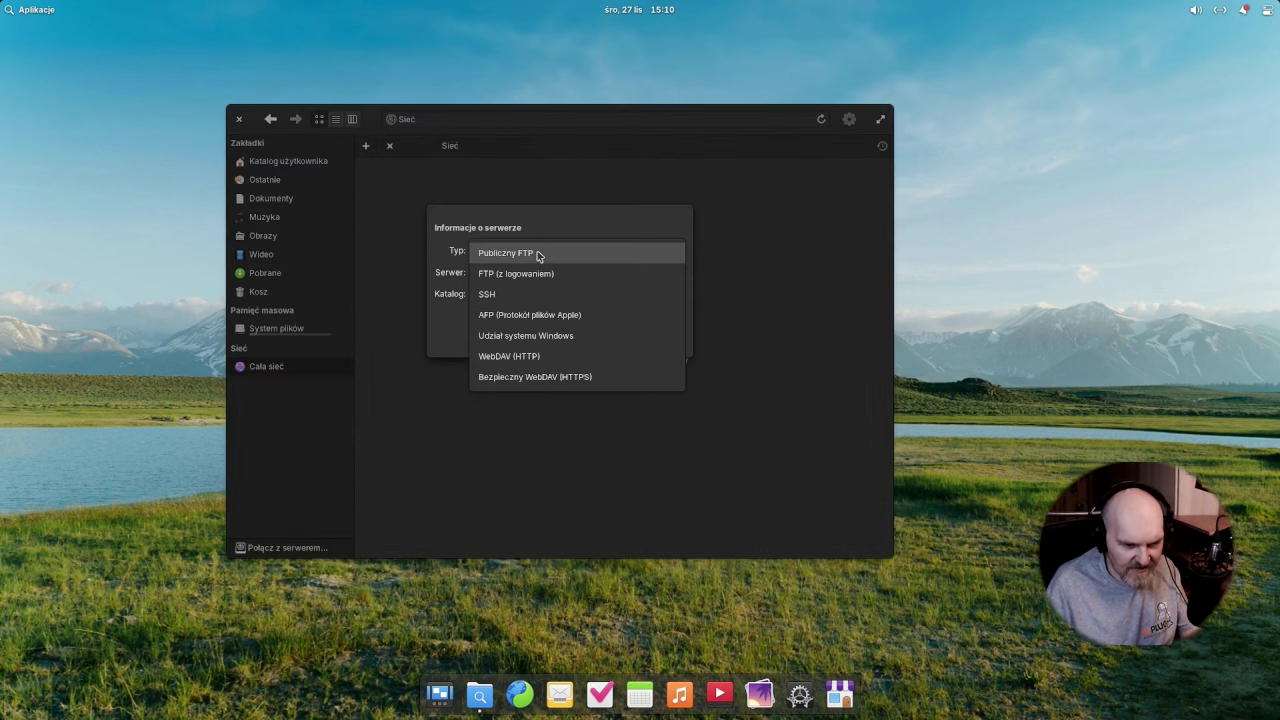
{"action": "left_click", "coordinate": [529, 355]}
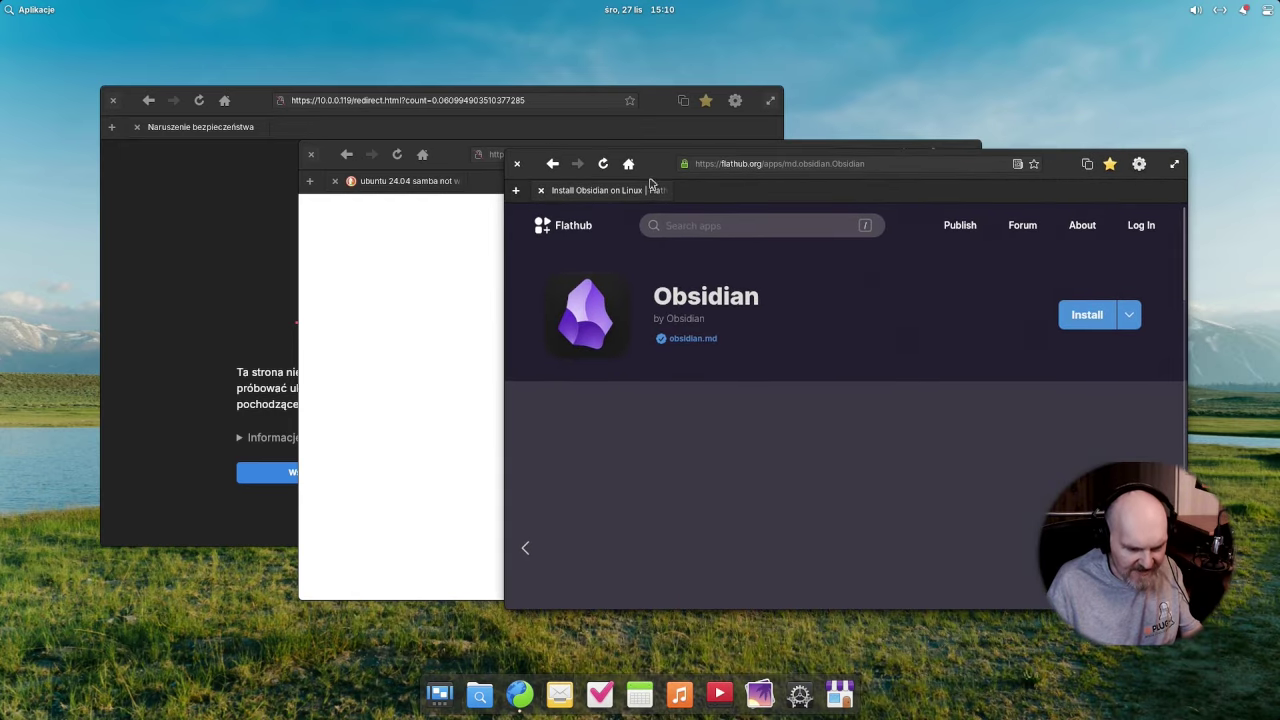
View the open browser windows in the multitasking overview.
{"action": "left_click", "coordinate": [434, 694]}
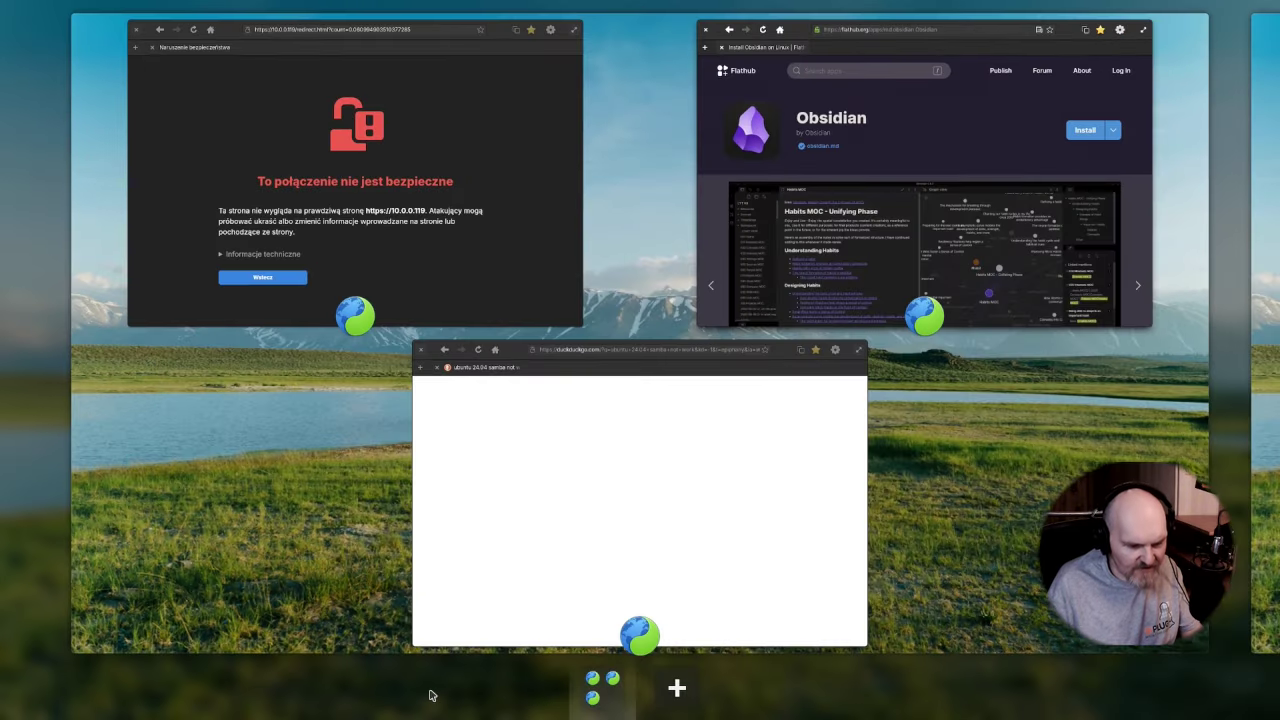
{"action": "scroll", "coordinate": [609, 405], "scroll_direction": "down", "scroll_amount": 1}
{"action": "scroll", "coordinate": [609, 408], "scroll_direction": "up", "scroll_amount": 1}
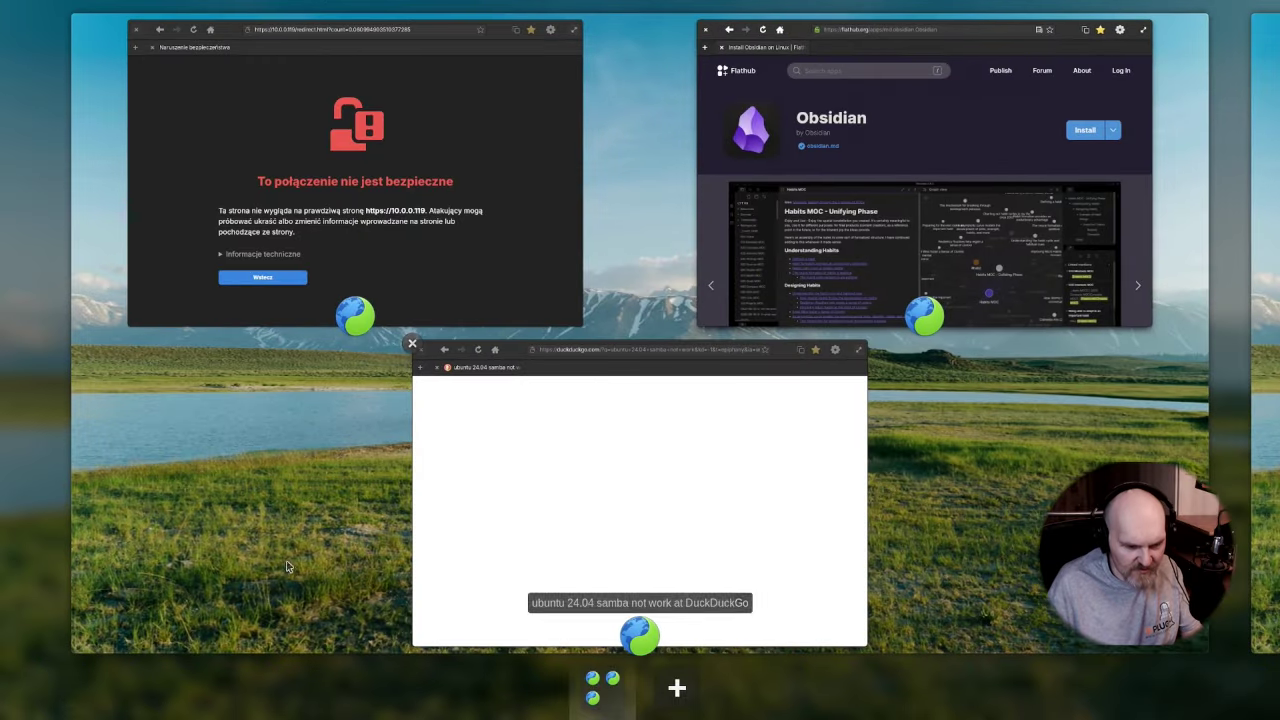
Return to the browser, open WebGL Aquarium from the Google results for "webgl aqua", and maximize the window.
{"action": "left_click", "coordinate": [263, 525]}
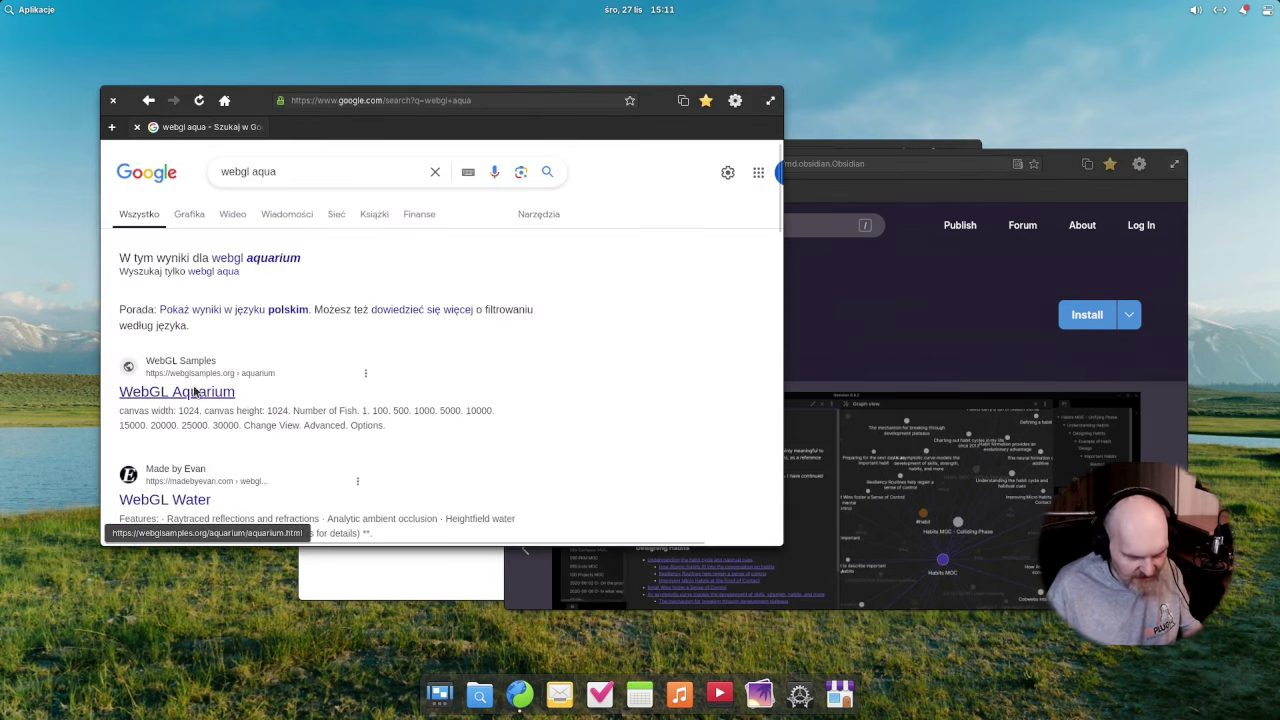
{"action": "left_click", "coordinate": [197, 391]}
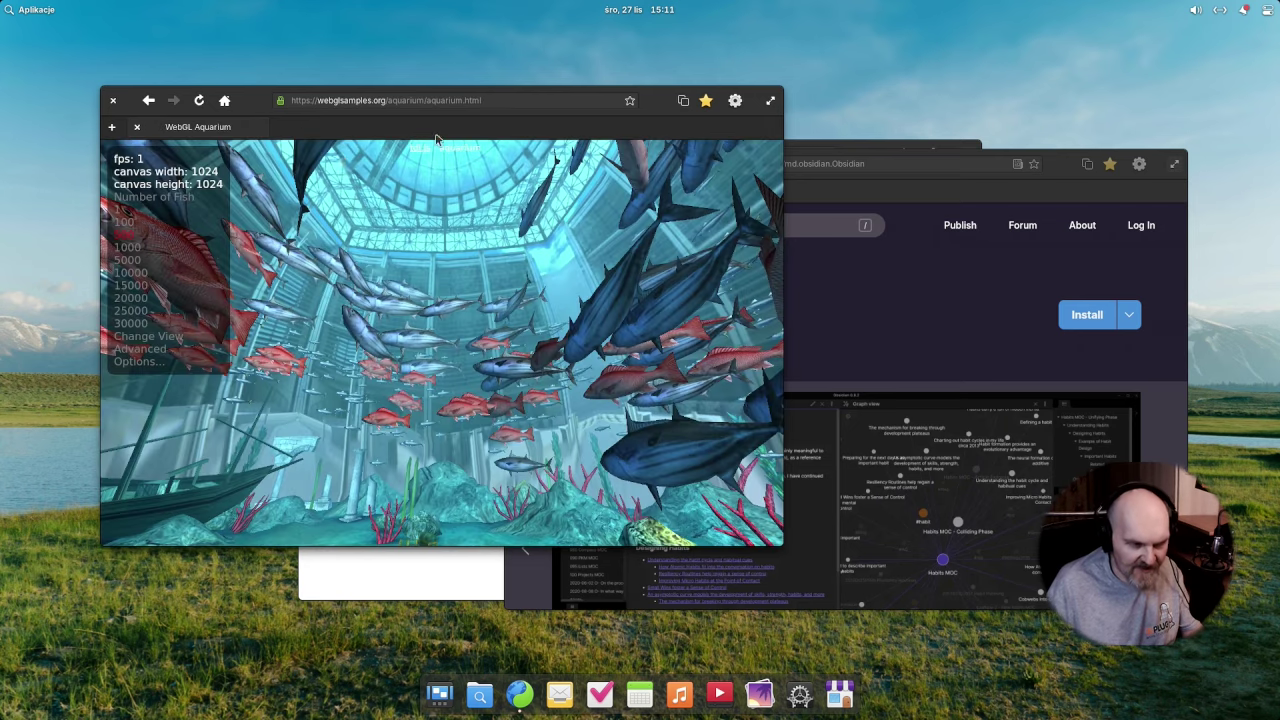
{"action": "double_click", "coordinate": [240, 101]}
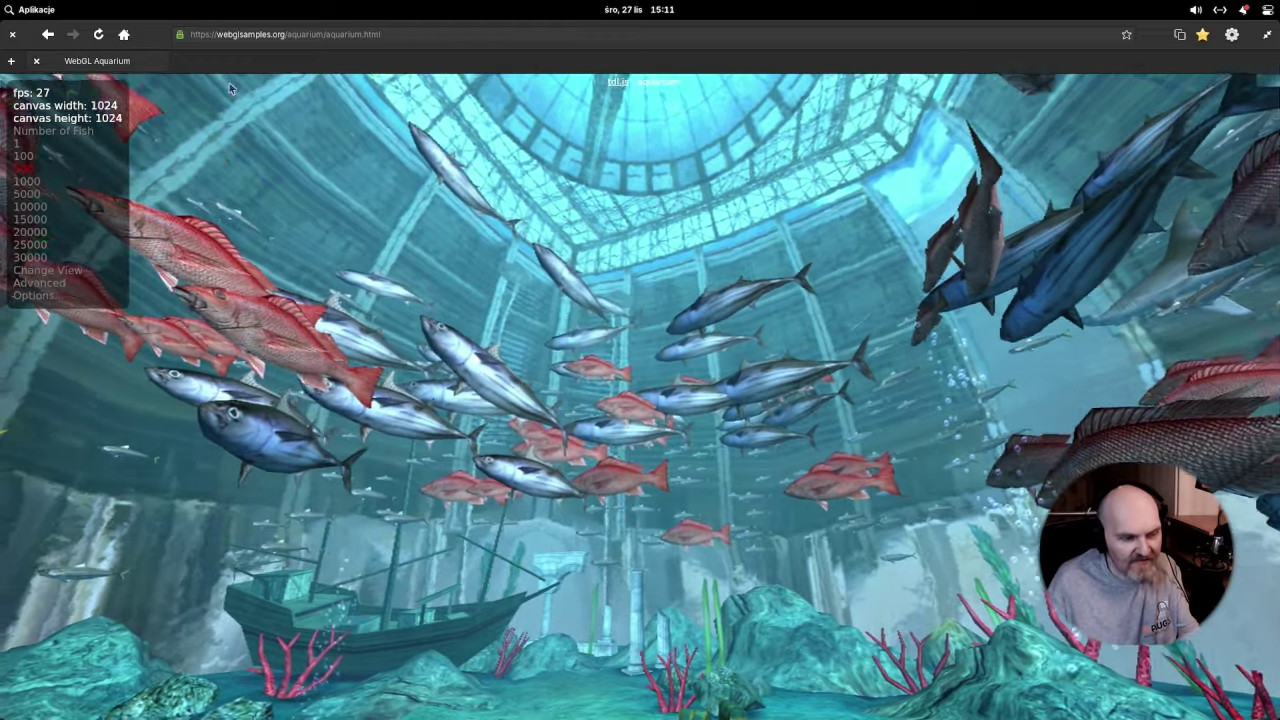
Open the MULE computer from the network in the file manager, browse its SEA-6TB-BACKUP share, and close the file manager.
{"action": "left_click_drag", "start_coordinate": [175, 28], "coordinate": [223, 115]}
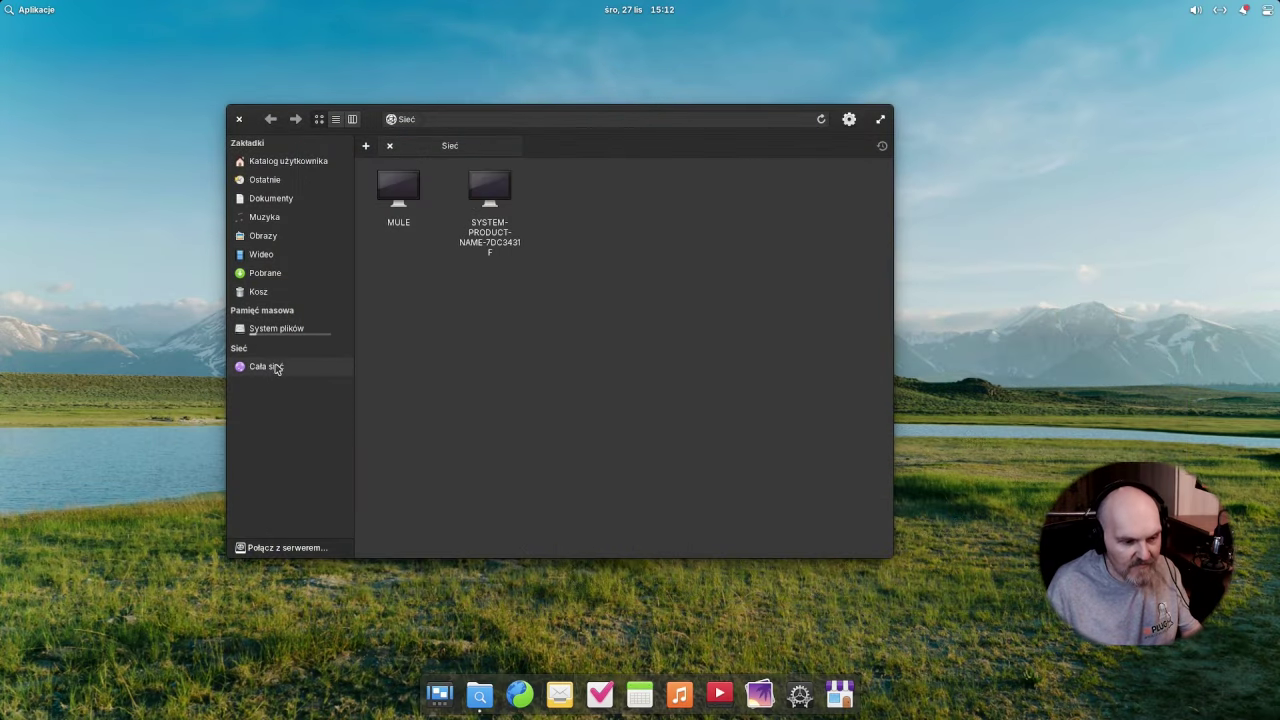
{"action": "left_click", "coordinate": [413, 212]}
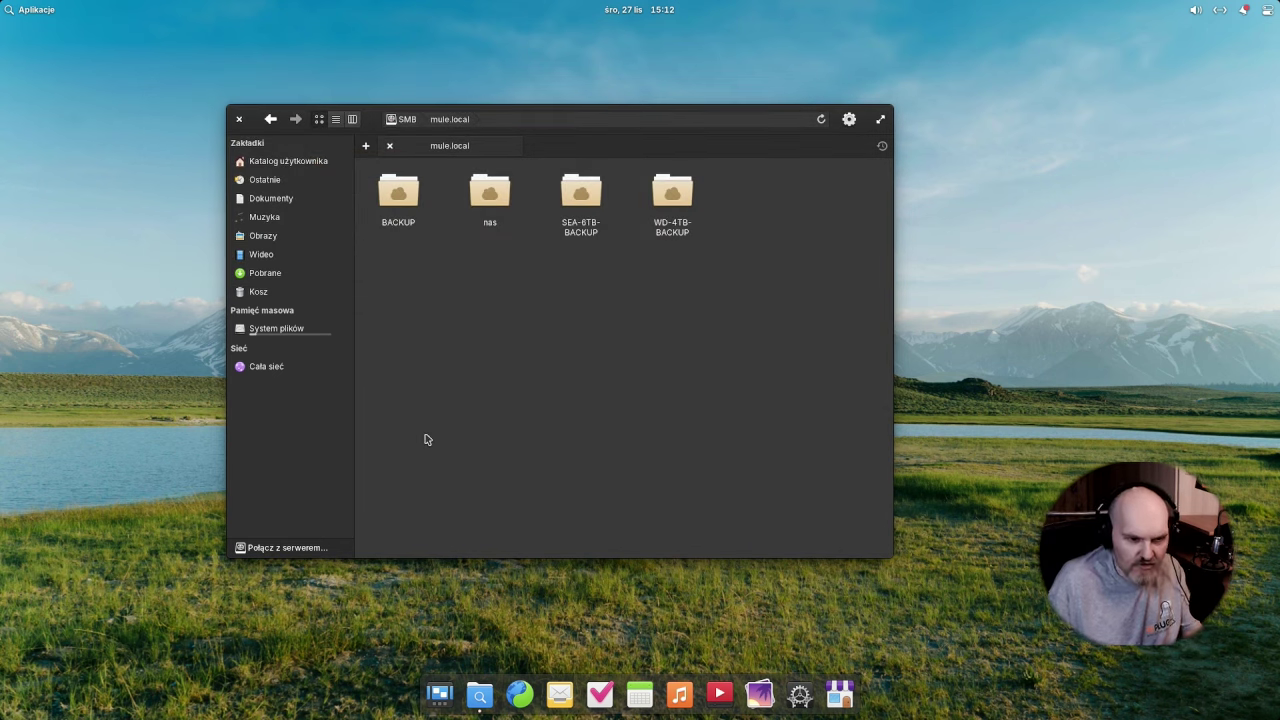
{"action": "left_click", "coordinate": [588, 202]}
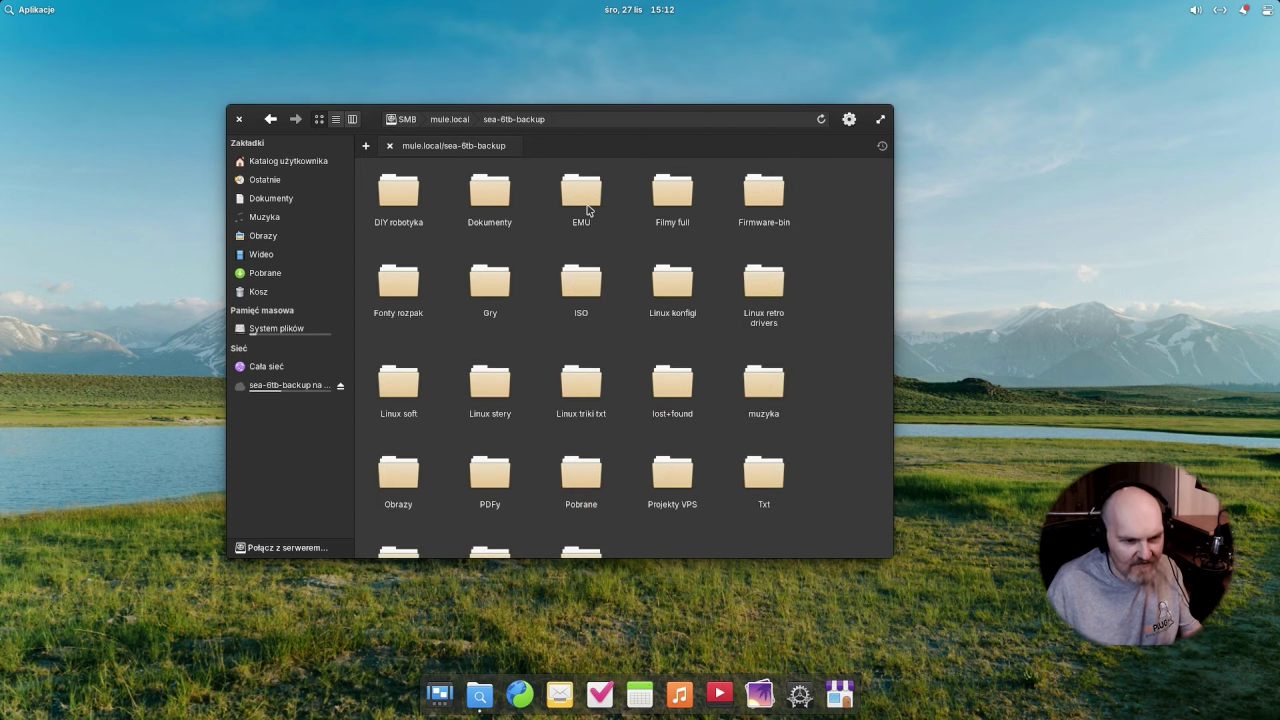
{"action": "scroll", "coordinate": [590, 330], "scroll_direction": "down", "scroll_amount": 1}
{"action": "scroll", "coordinate": [714, 272], "scroll_direction": "up", "scroll_amount": 1}
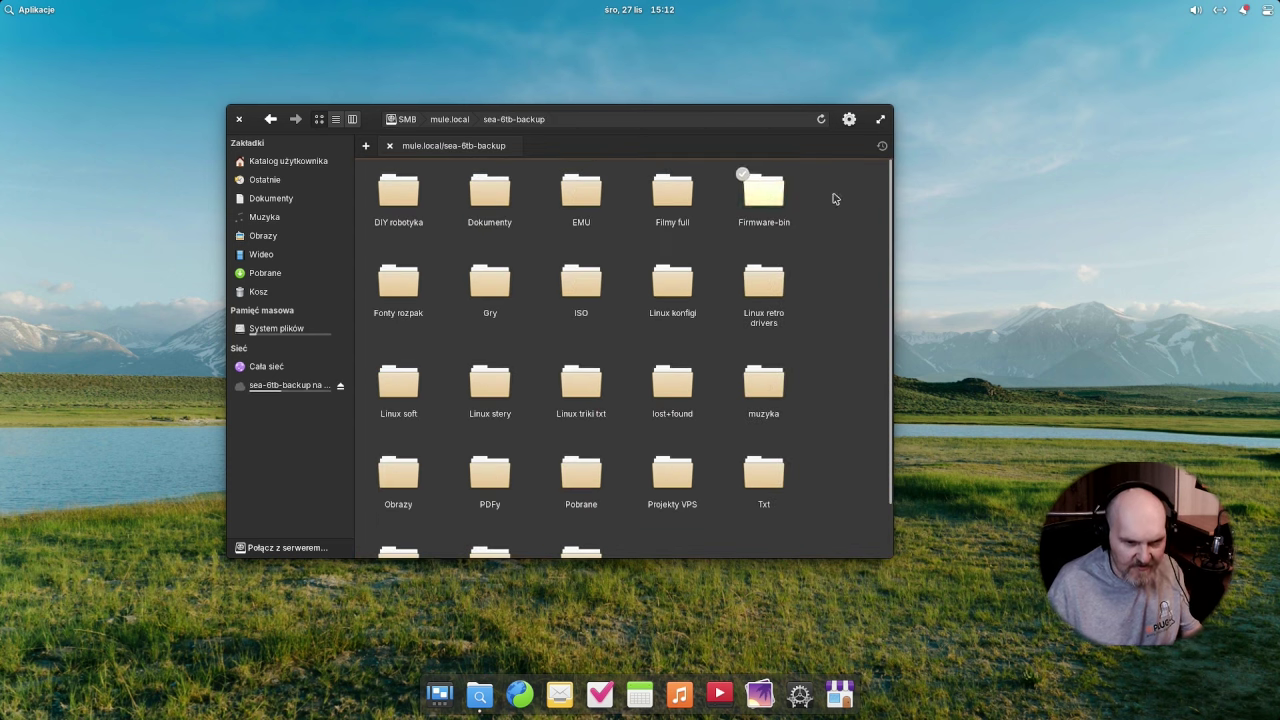
{"action": "left_click", "coordinate": [240, 119]}
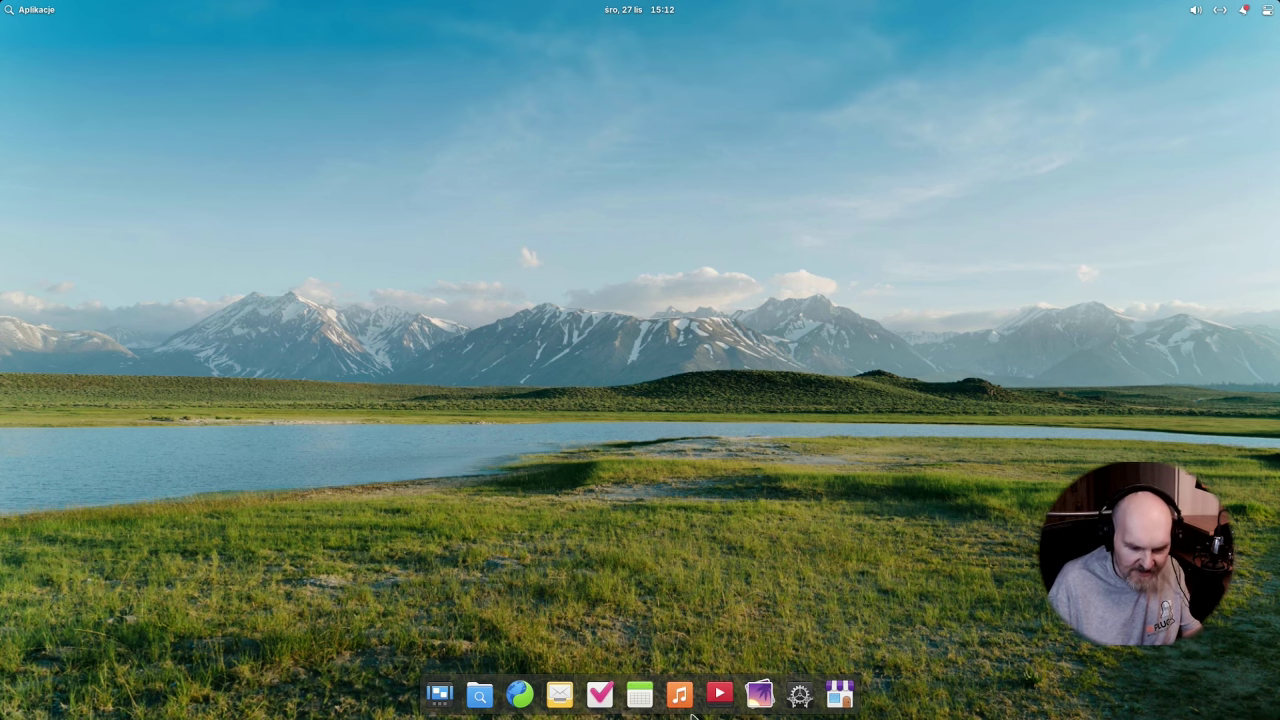
Launch AppCenter from the installed applications and browse its recently updated apps and software categories.
{"action": "left_click", "coordinate": [800, 695]}
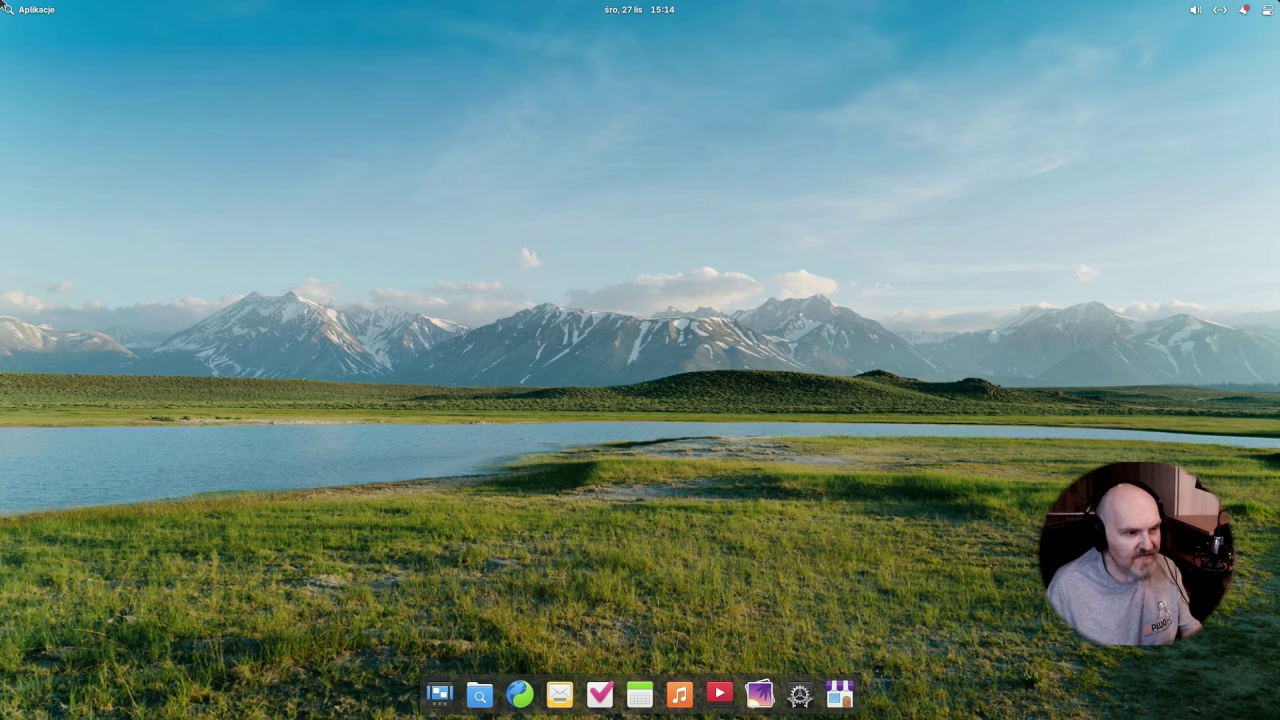
{"action": "left_click", "coordinate": [5, 8]}
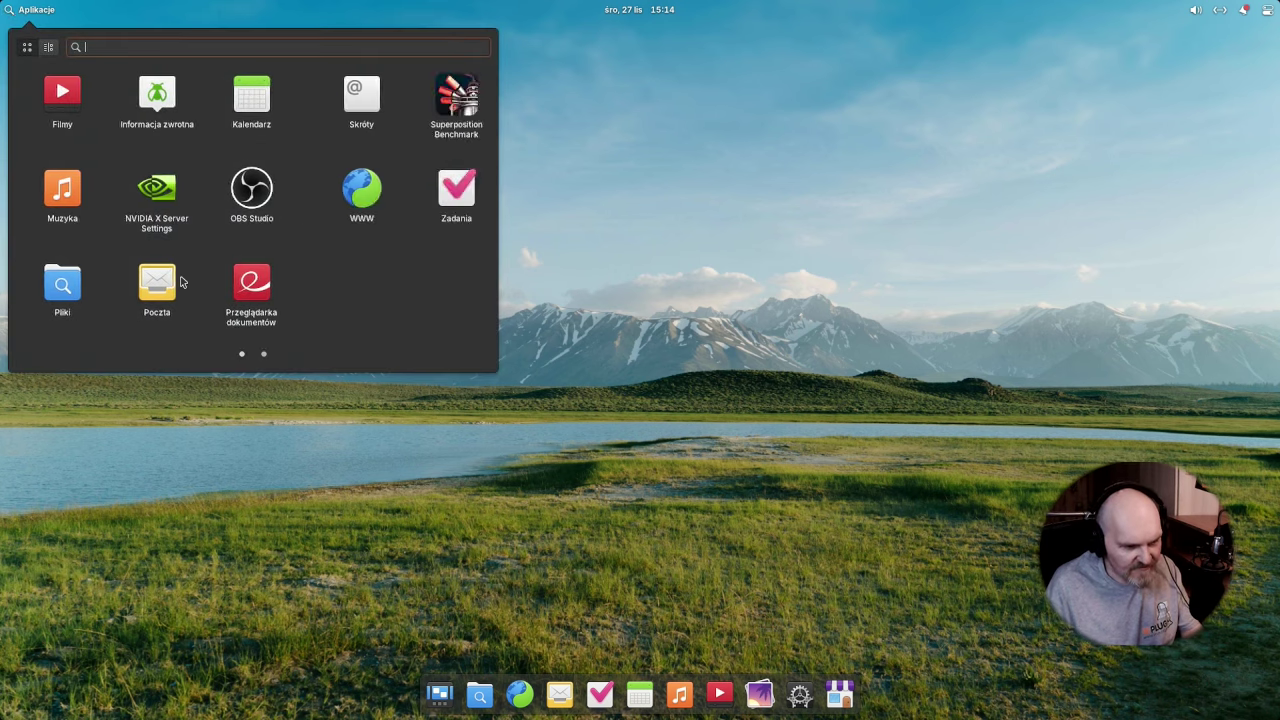
{"action": "scroll", "coordinate": [206, 265], "scroll_direction": "up", "scroll_amount": 1}
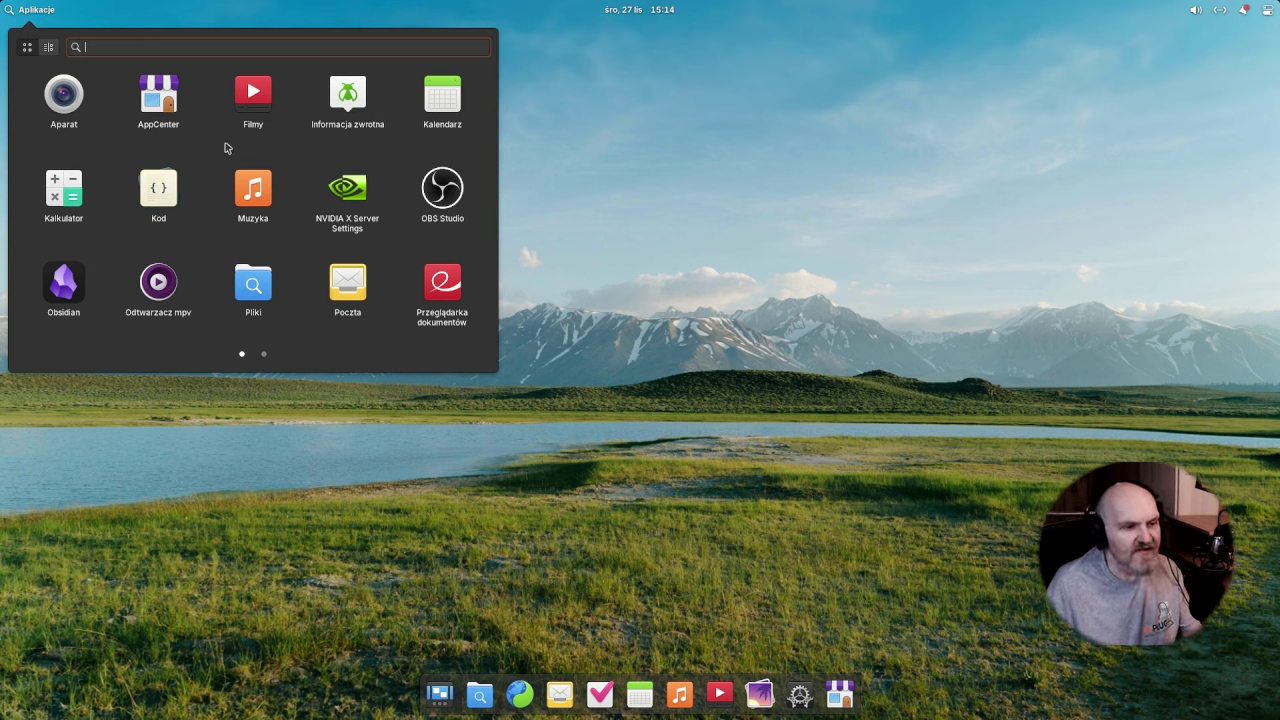
{"action": "left_click", "coordinate": [171, 95]}
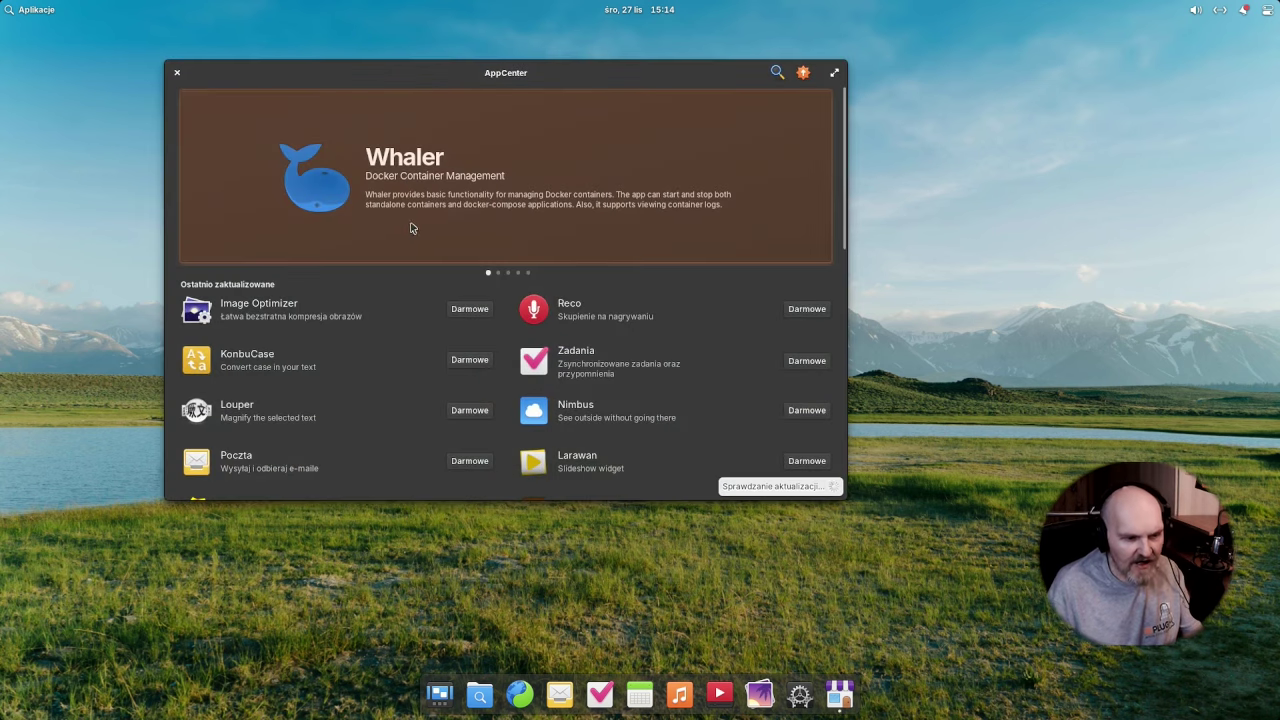
{"action": "scroll", "coordinate": [428, 290], "scroll_direction": "down", "scroll_amount": 3}
{"action": "scroll", "coordinate": [420, 318], "scroll_direction": "down", "scroll_amount": 4}
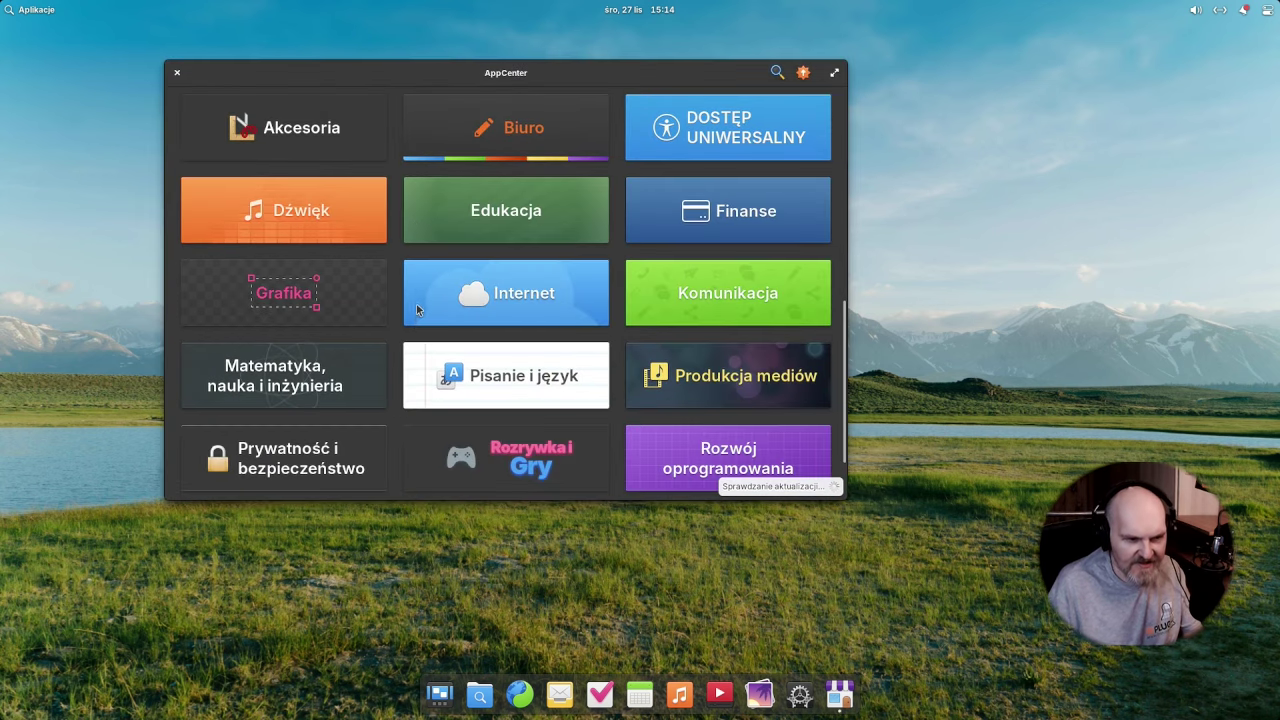
{"action": "scroll", "coordinate": [418, 300], "scroll_direction": "up", "scroll_amount": 7}
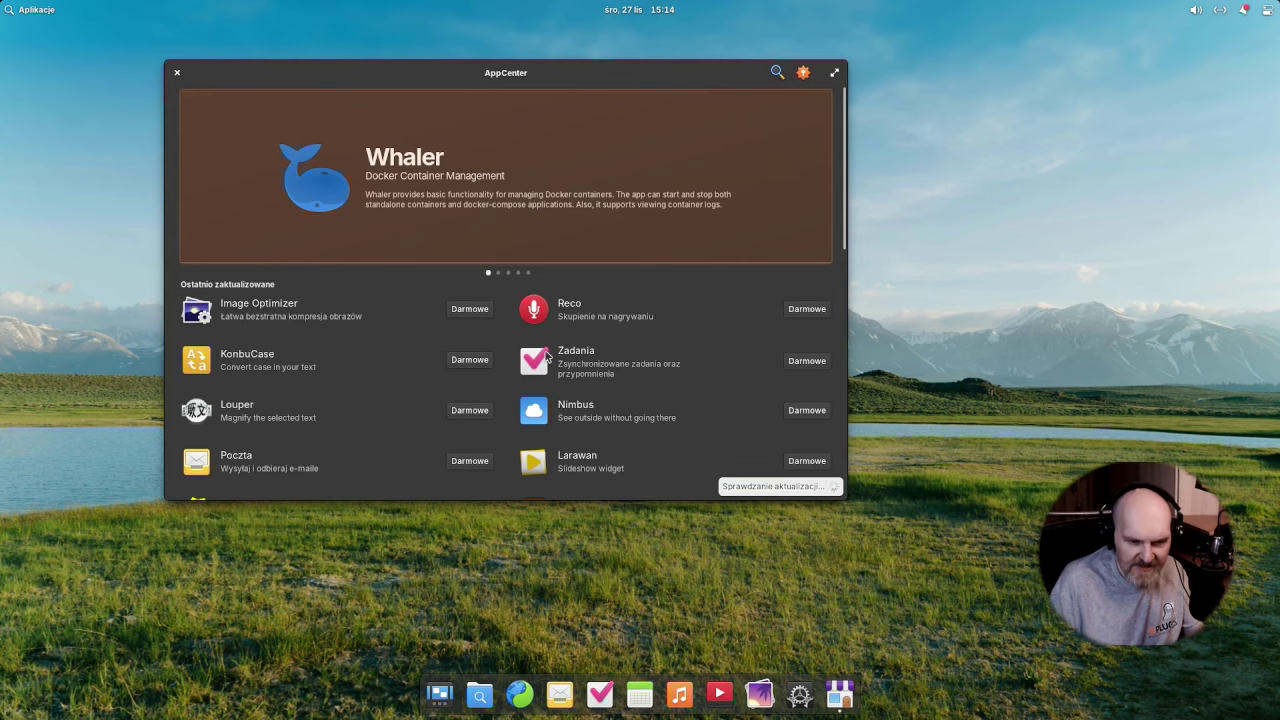
{"action": "scroll", "coordinate": [540, 360], "scroll_direction": "down", "scroll_amount": 7}
{"action": "scroll", "coordinate": [494, 357], "scroll_direction": "up", "scroll_amount": 7}
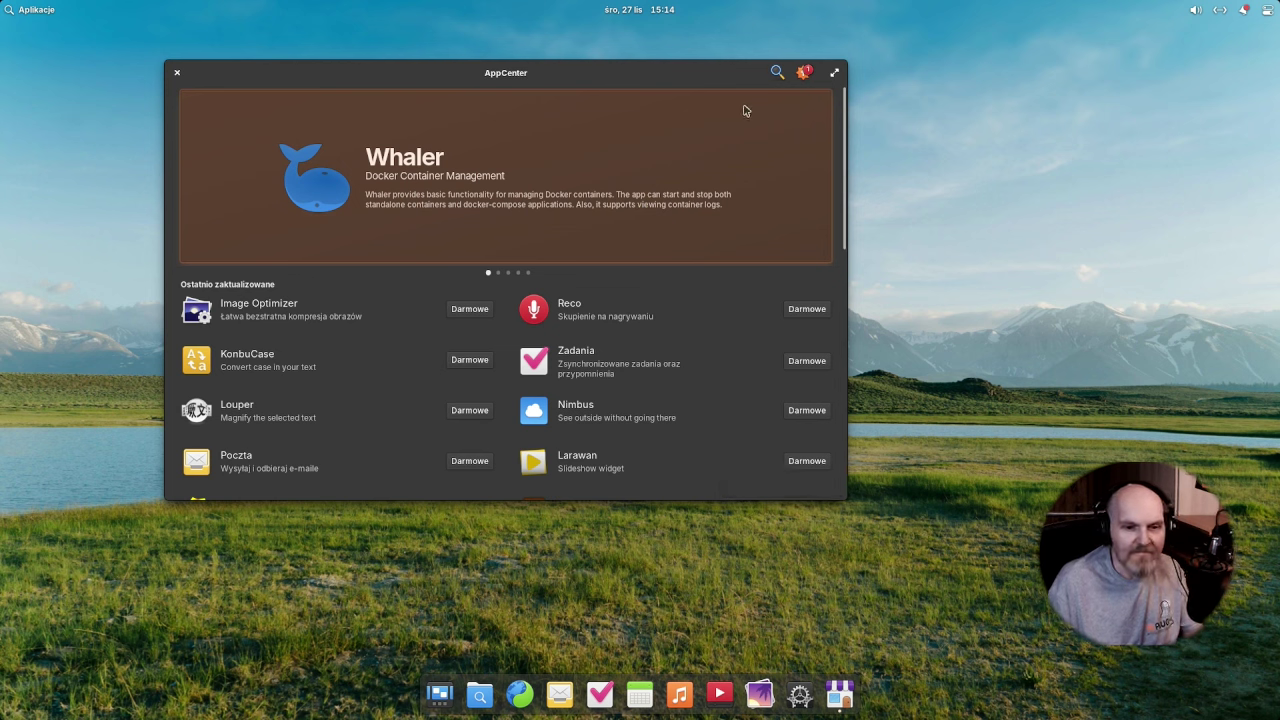
Examine AppCenter's available updates and installed applications, and return to its home page.
{"action": "left_click", "coordinate": [804, 75]}
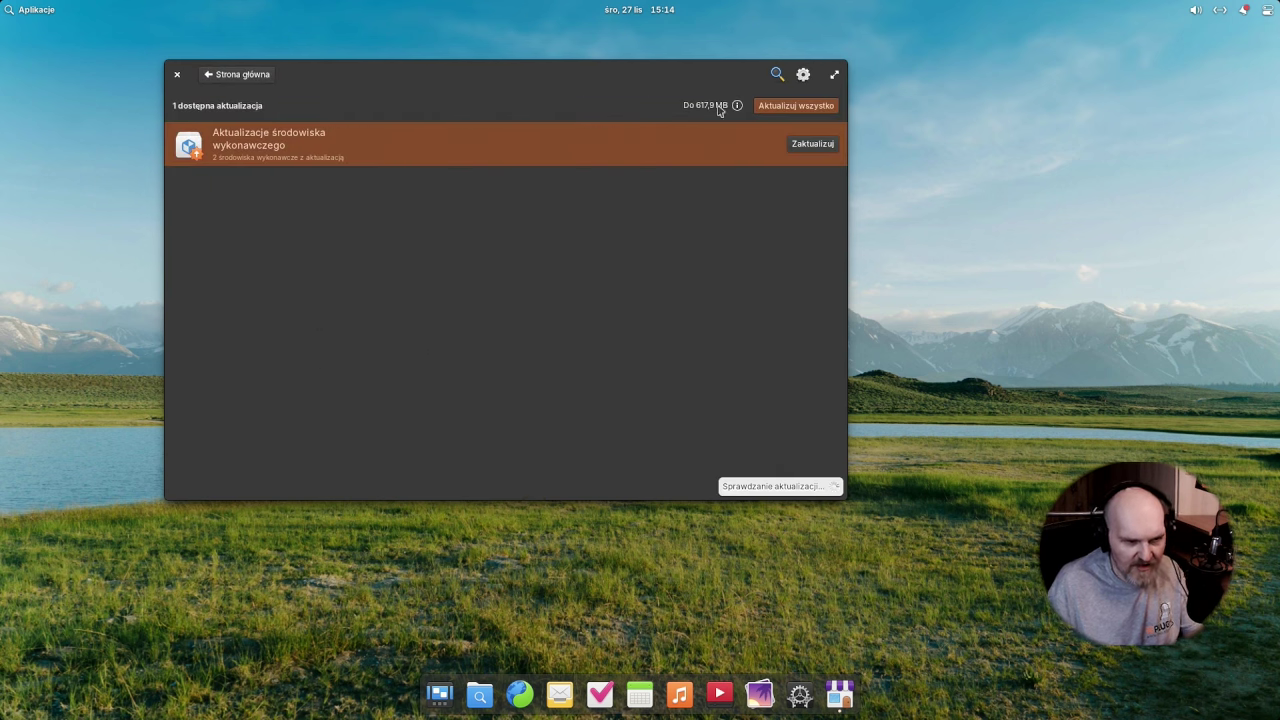
{"action": "left_click", "coordinate": [249, 78]}
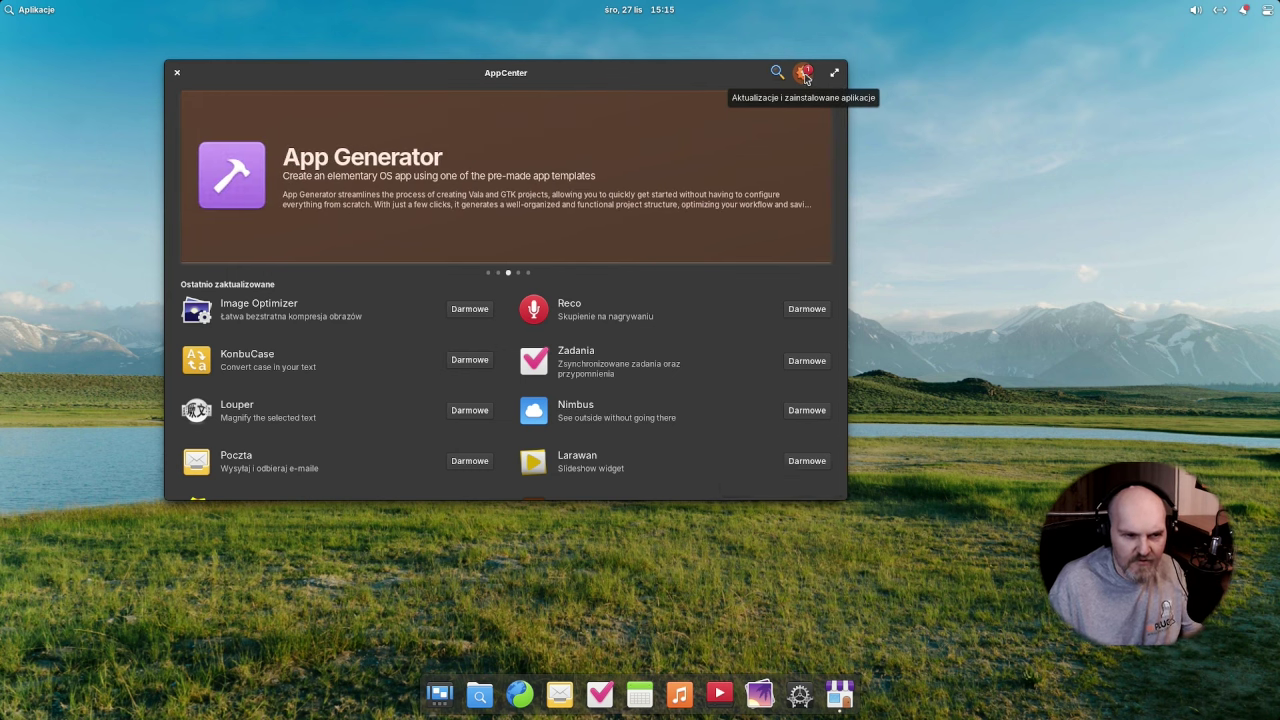
{"action": "left_click", "coordinate": [802, 74]}
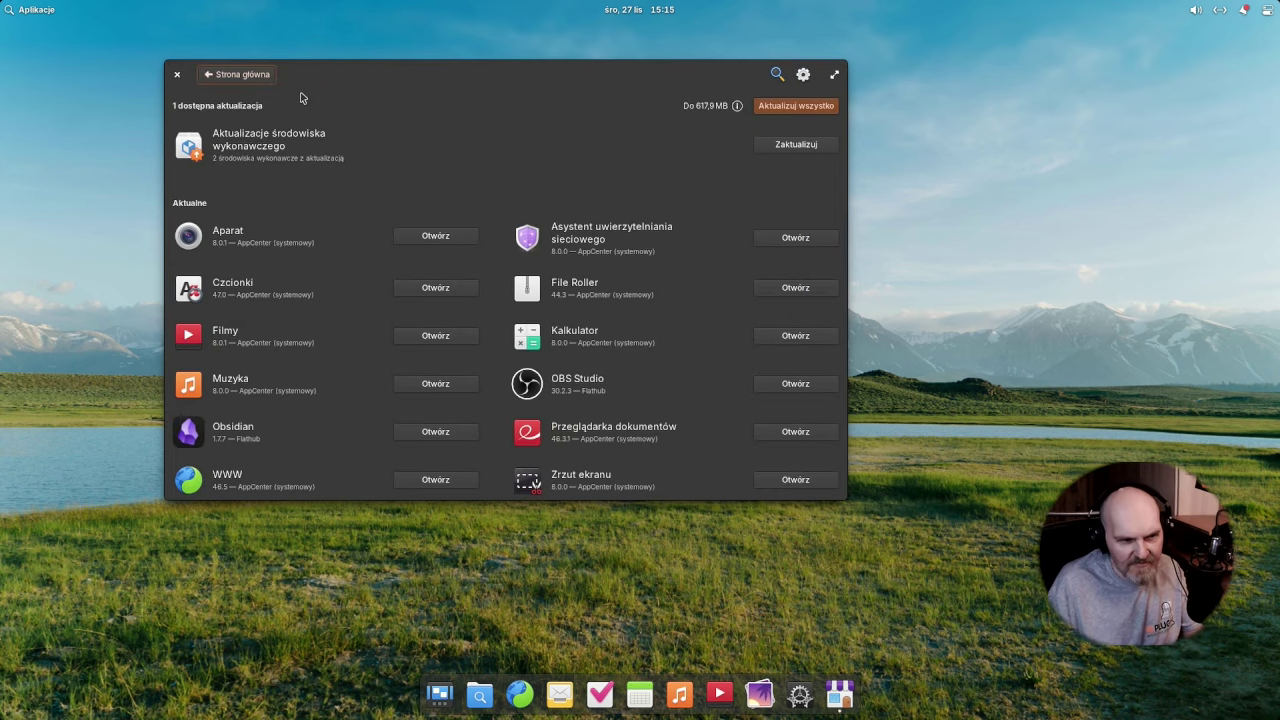
{"action": "left_click", "coordinate": [236, 76]}
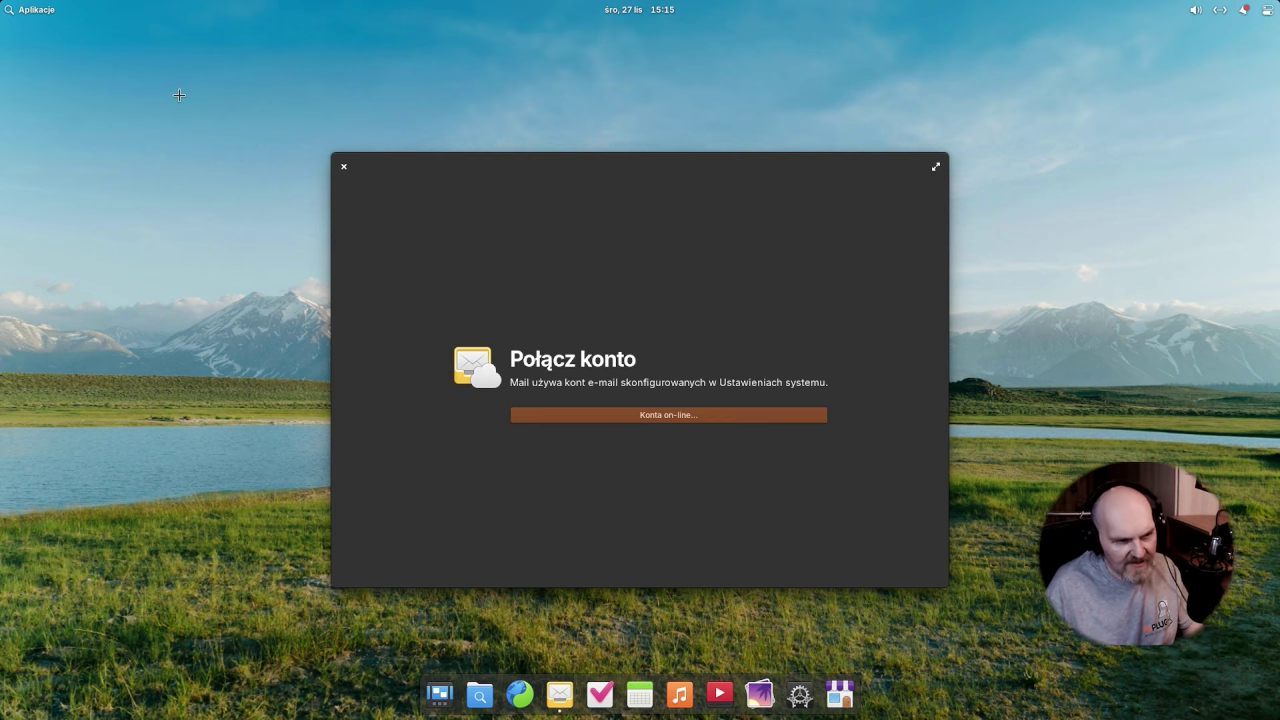
Create a picture-in-picture preview of the area around the mail window and move the mail window away from the preview.
{"action": "left_click_drag", "start_coordinate": [179, 95], "coordinate": [928, 519]}
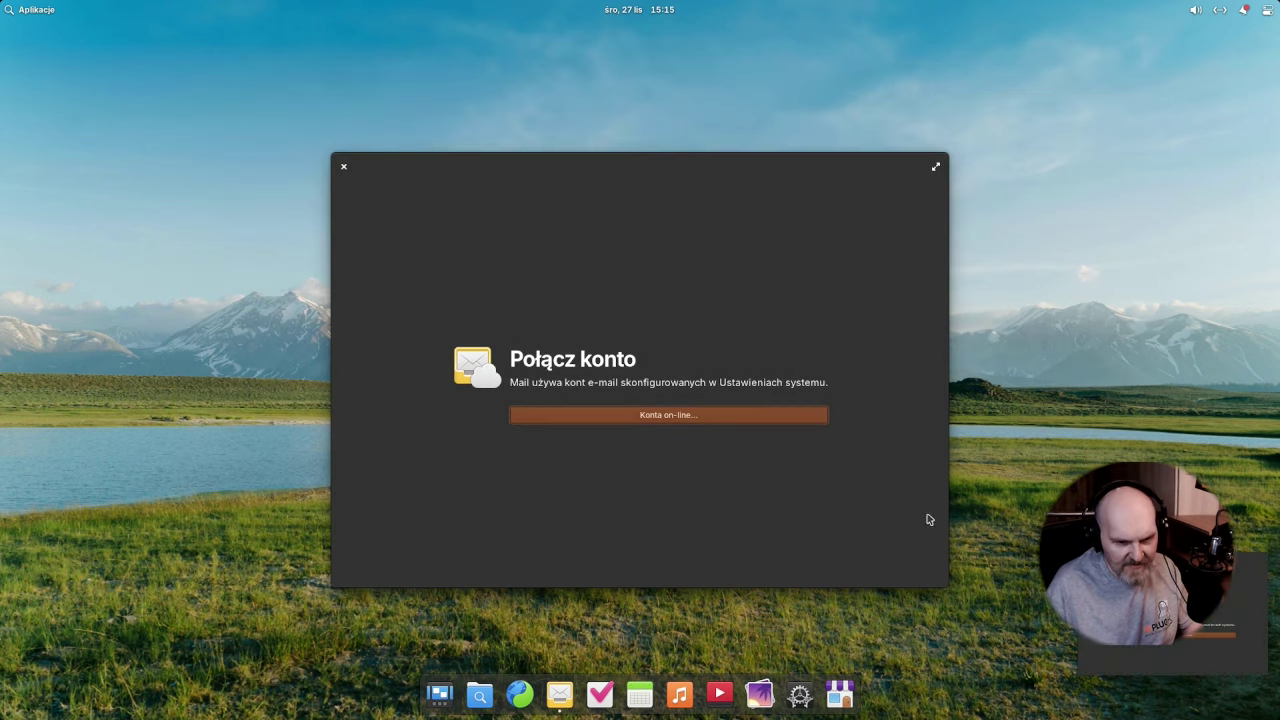
{"action": "key", "text": "super+f"}
{"action": "left_click", "coordinate": [690, 240]}
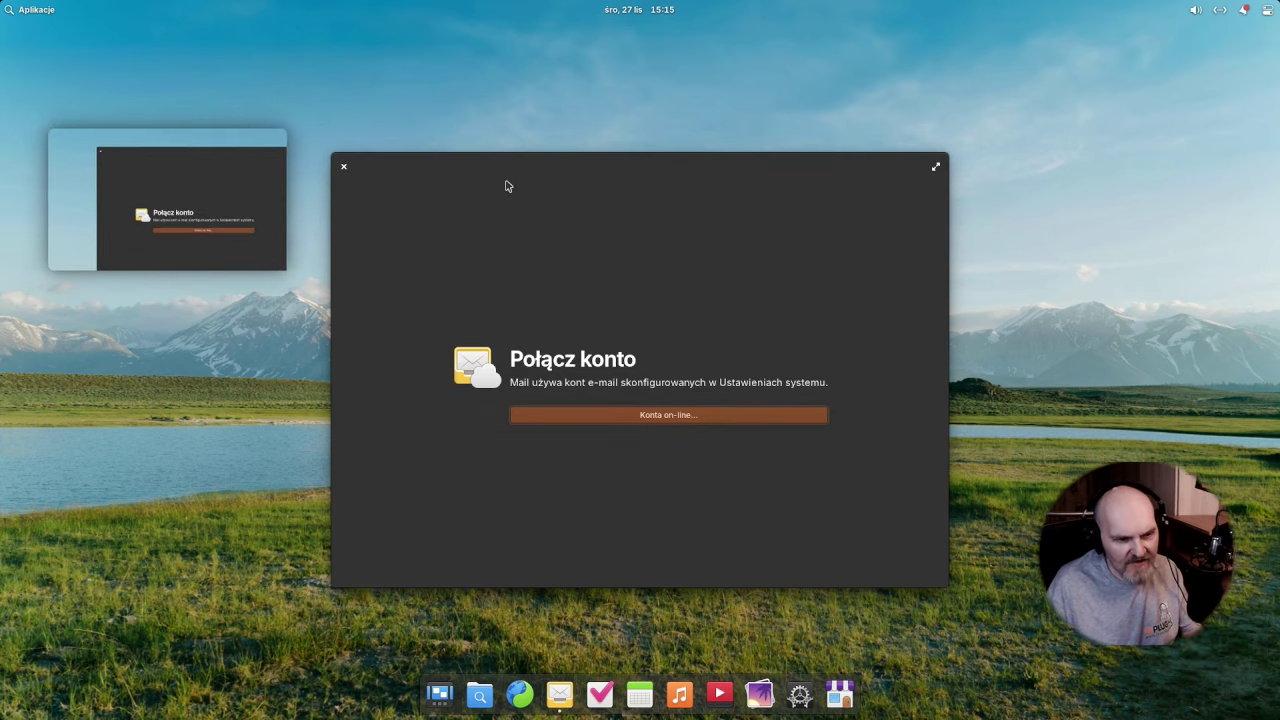
{"action": "left_click_drag", "start_coordinate": [490, 168], "coordinate": [671, 121]}
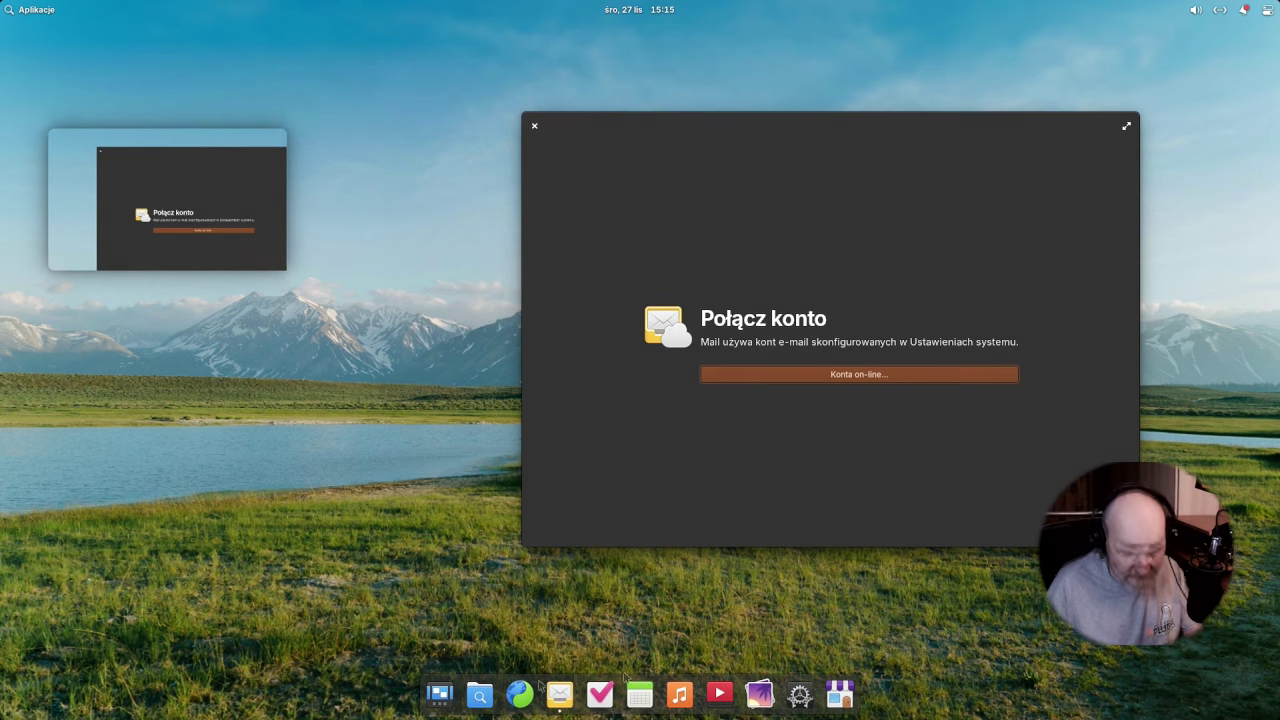
Browse the sea-6tb-backup share, Dokumenty and Ostatnie in the file manager beside the preview, and close the file manager and mail windows.
{"action": "left_click", "coordinate": [484, 700]}
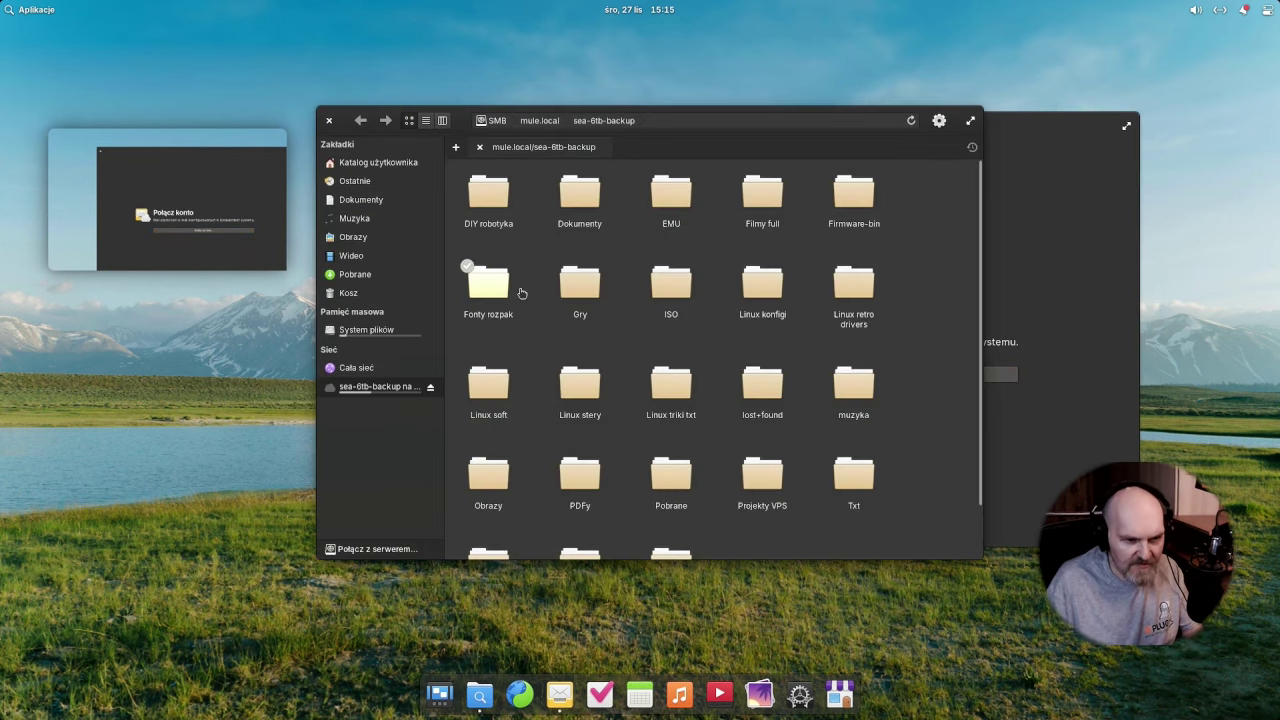
{"action": "scroll", "coordinate": [491, 280], "scroll_direction": "down", "scroll_amount": 2}
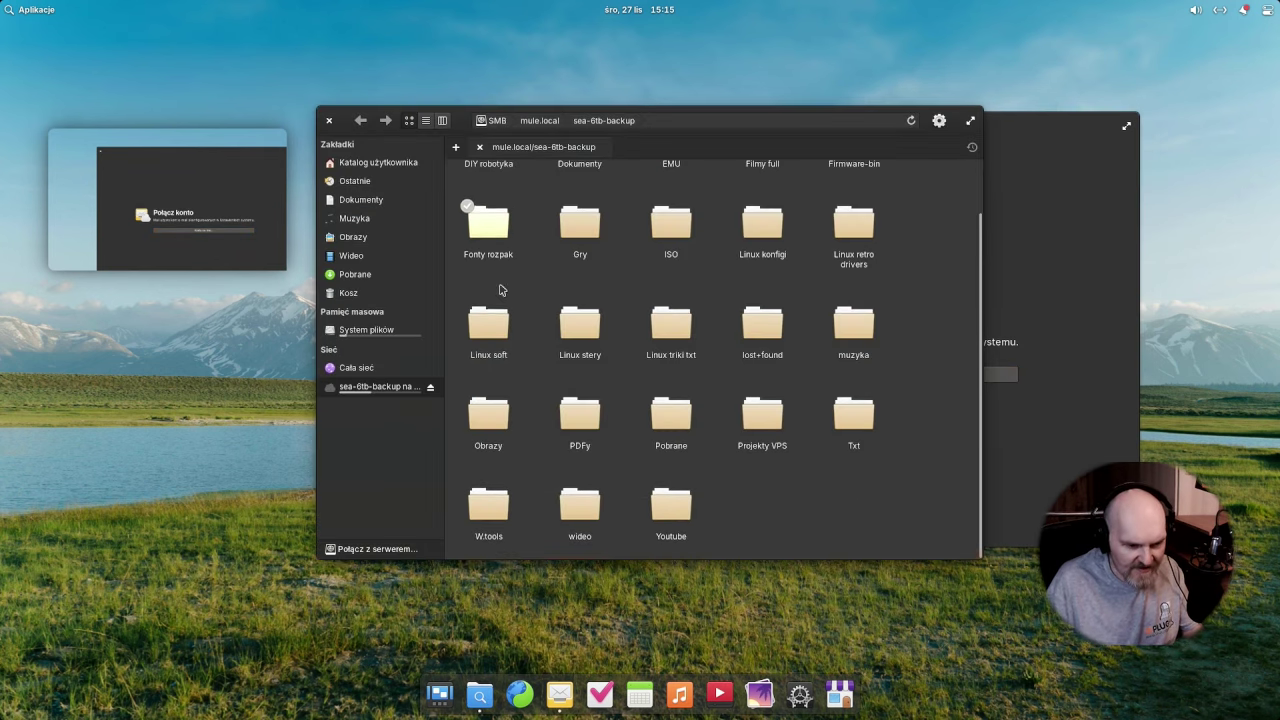
{"action": "left_click", "coordinate": [378, 202]}
{"action": "left_click", "coordinate": [382, 186]}
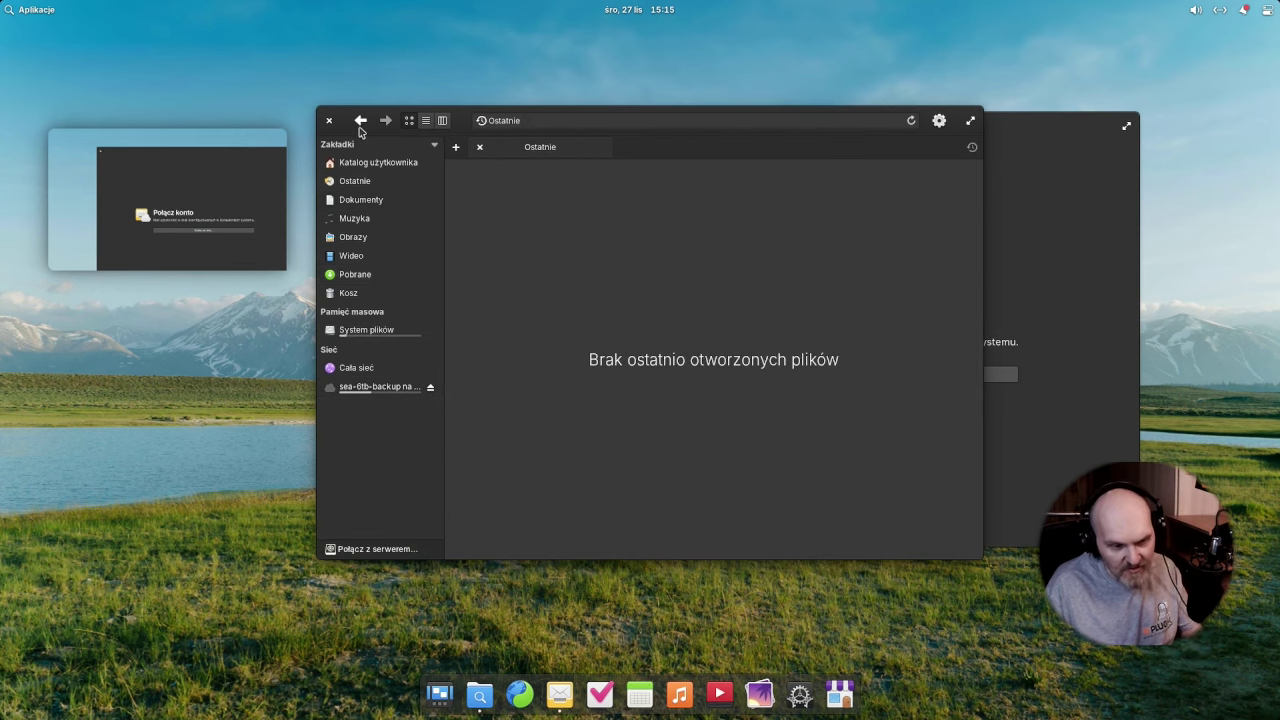
{"action": "left_click", "coordinate": [359, 122]}
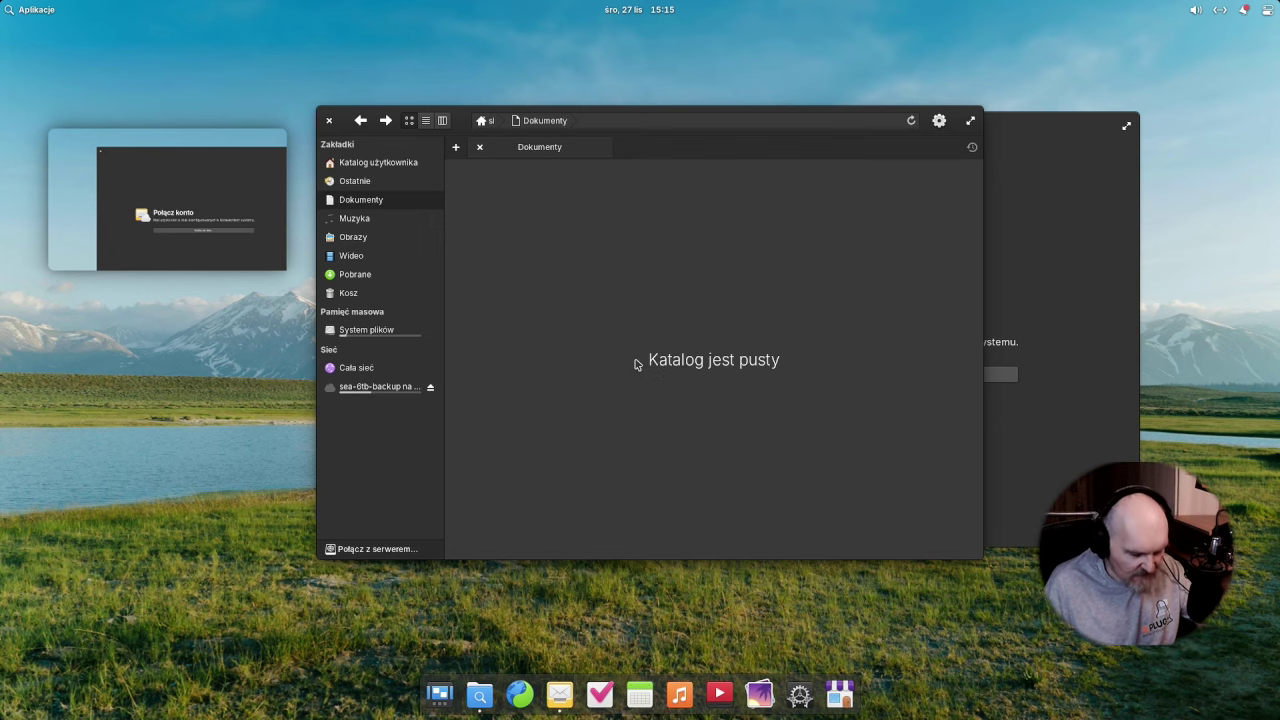
{"action": "key", "text": "ctrl+q"}
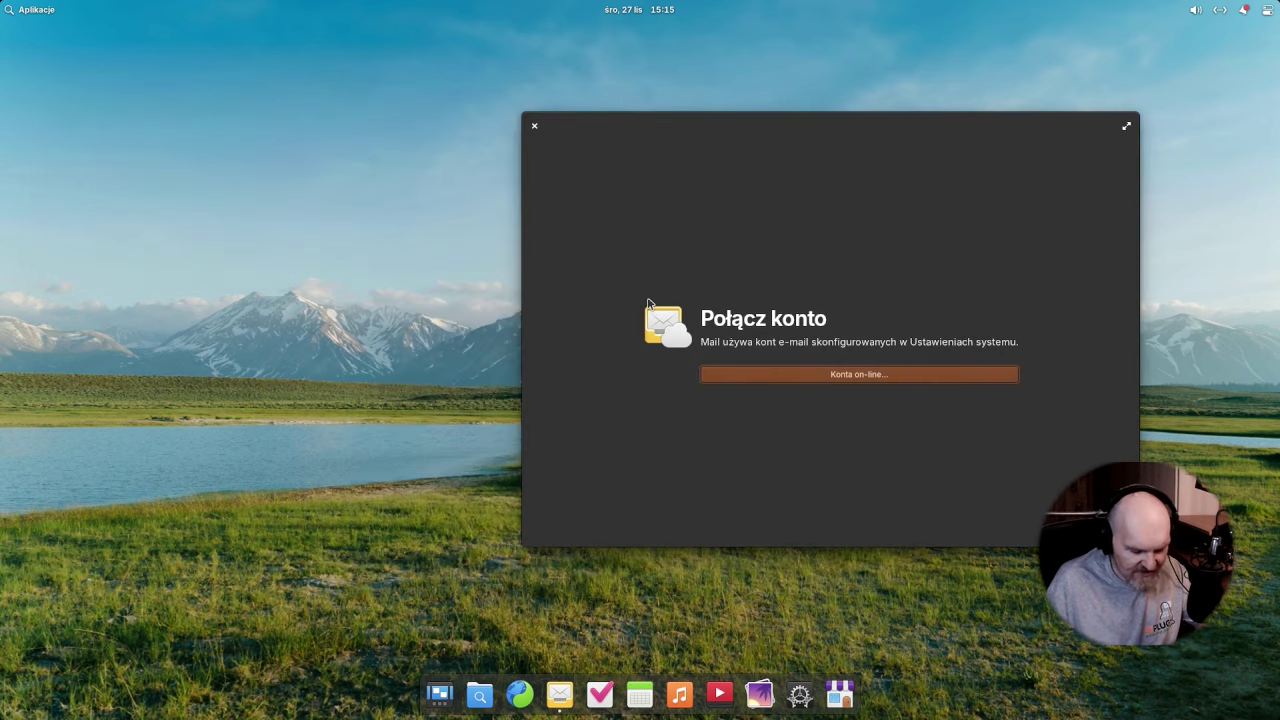
{"action": "key", "text": "ctrl+q"}
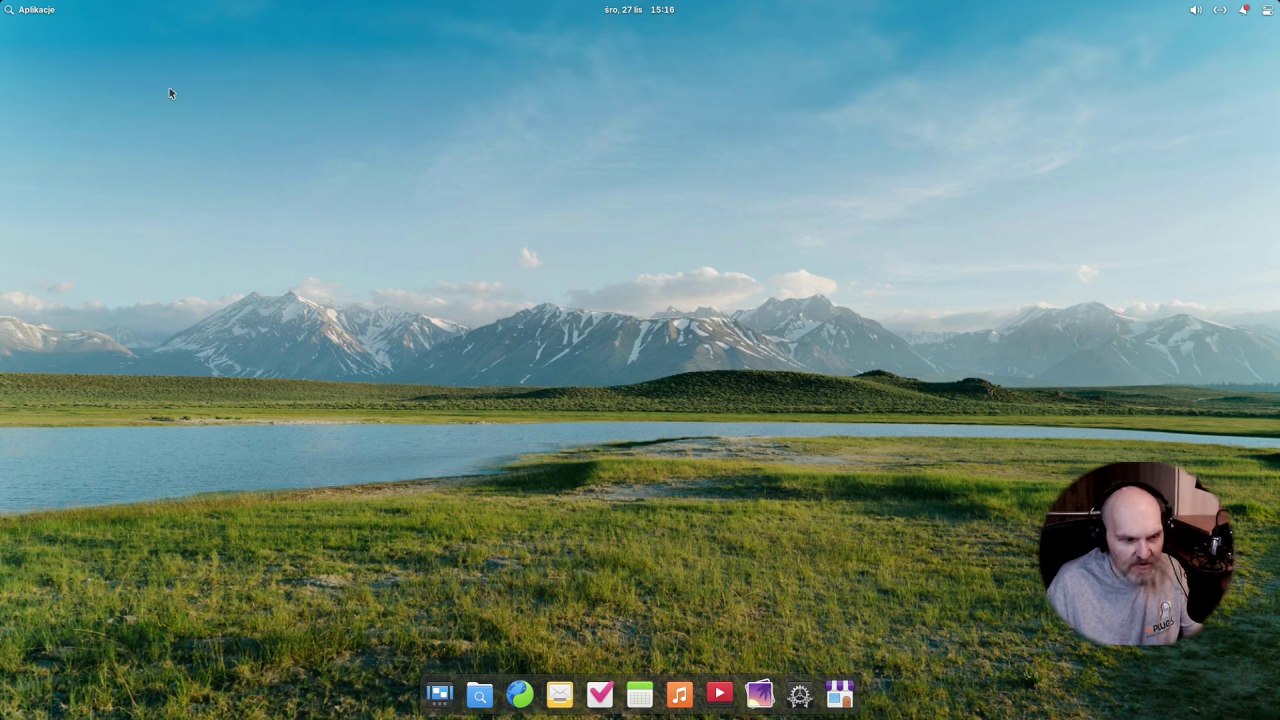
Examine both pages of installed programs in the Aplikacje launcher and close it.
{"action": "left_click", "coordinate": [32, 8]}
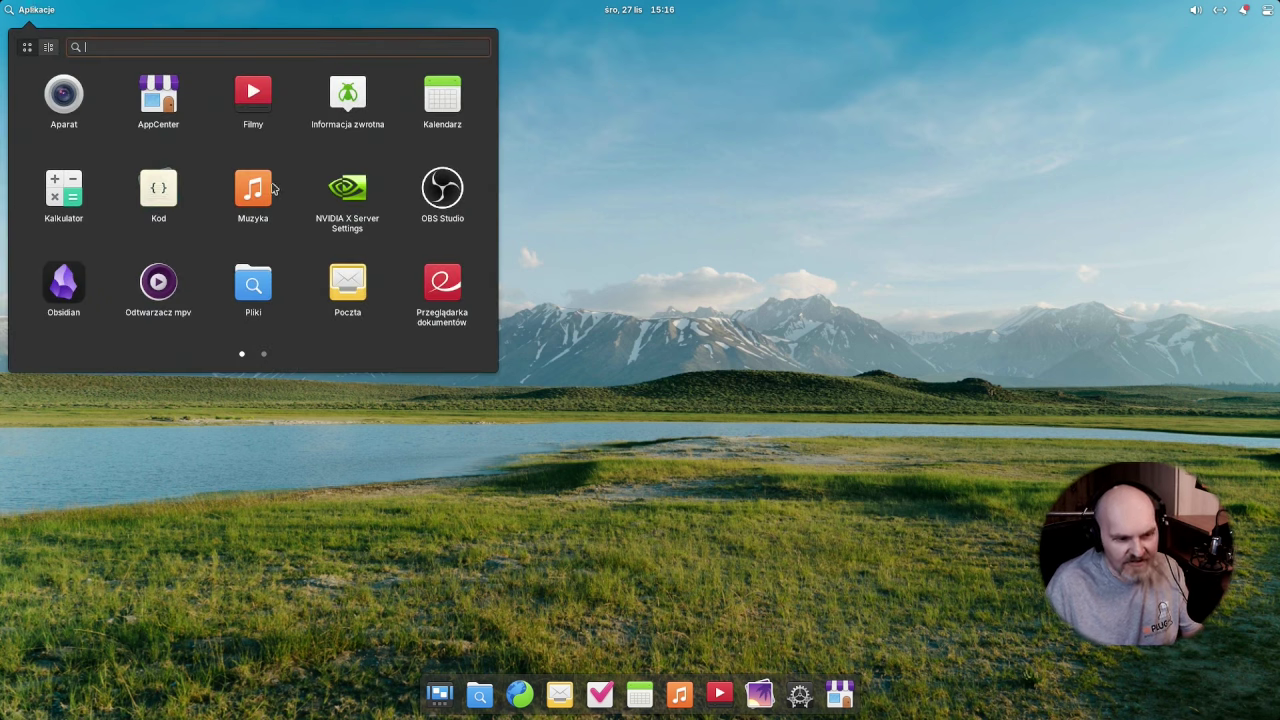
{"action": "scroll", "coordinate": [265, 185], "scroll_direction": "down", "scroll_amount": 1}
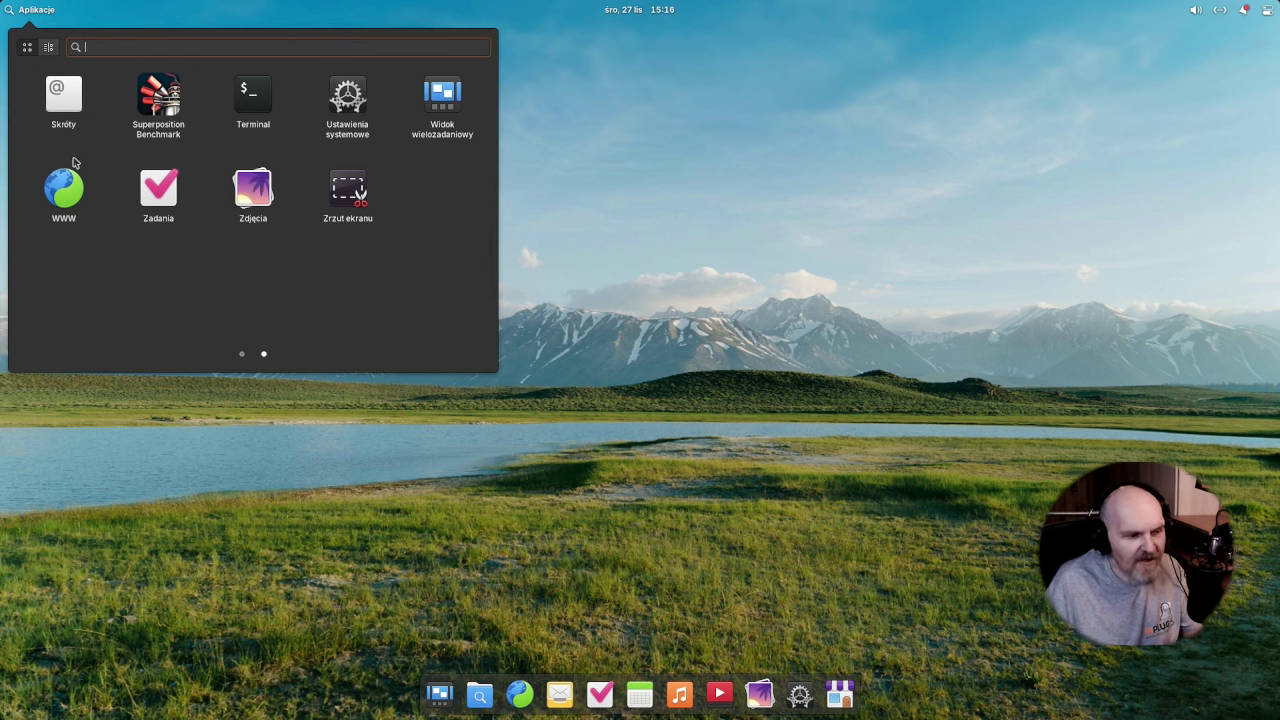
{"action": "scroll", "coordinate": [283, 197], "scroll_direction": "up", "scroll_amount": 1}
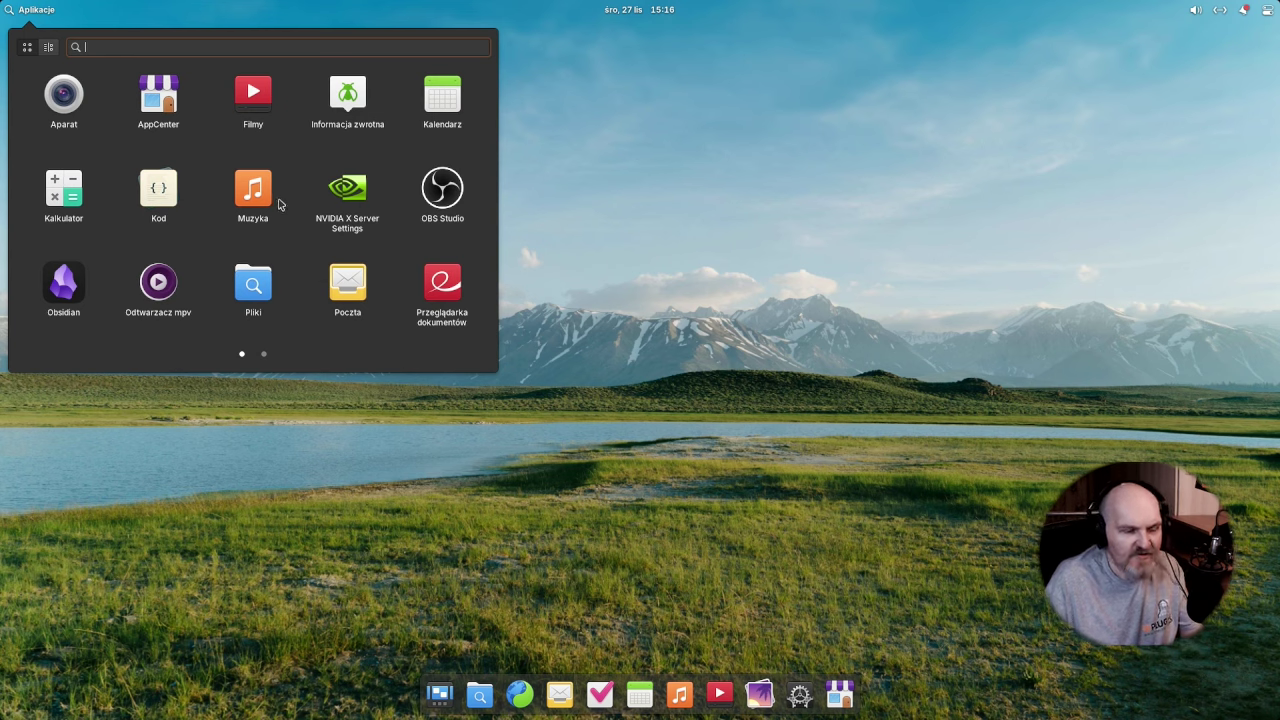
{"action": "scroll", "coordinate": [281, 204], "scroll_direction": "down", "scroll_amount": 1}
{"action": "scroll", "coordinate": [281, 204], "scroll_direction": "up", "scroll_amount": 1}
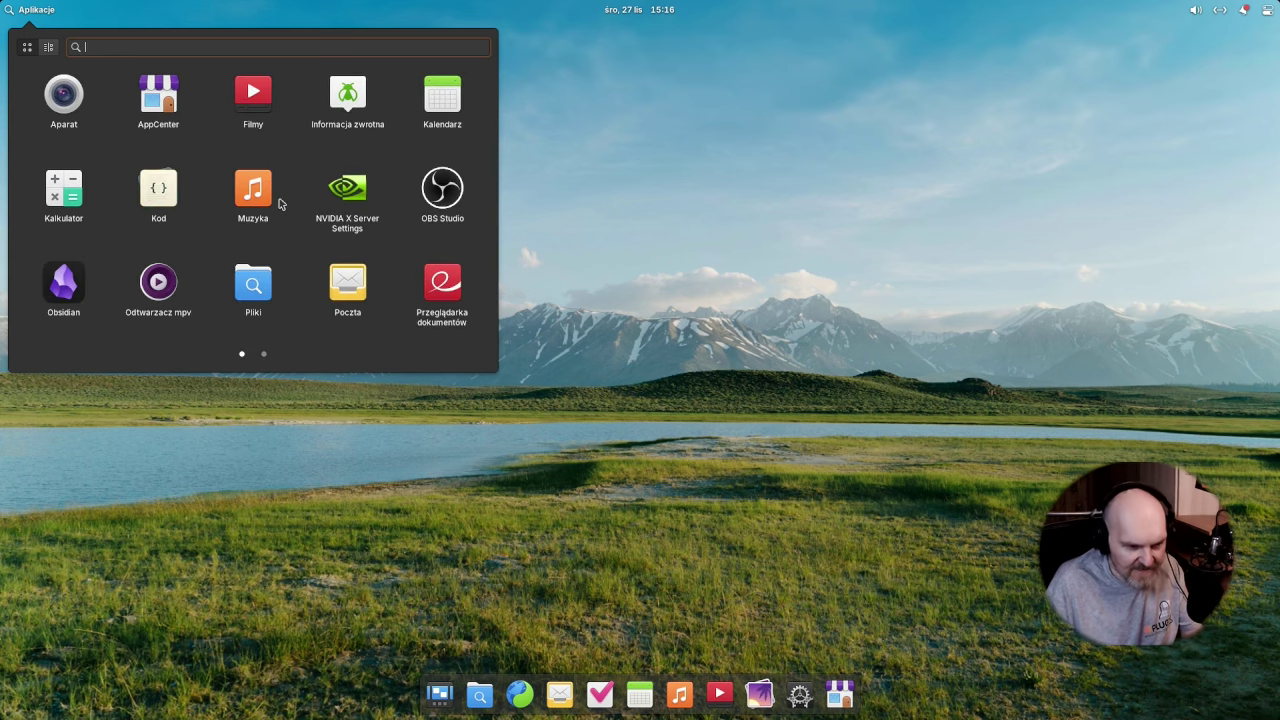
{"action": "scroll", "coordinate": [290, 192], "scroll_direction": "down", "scroll_amount": 1}
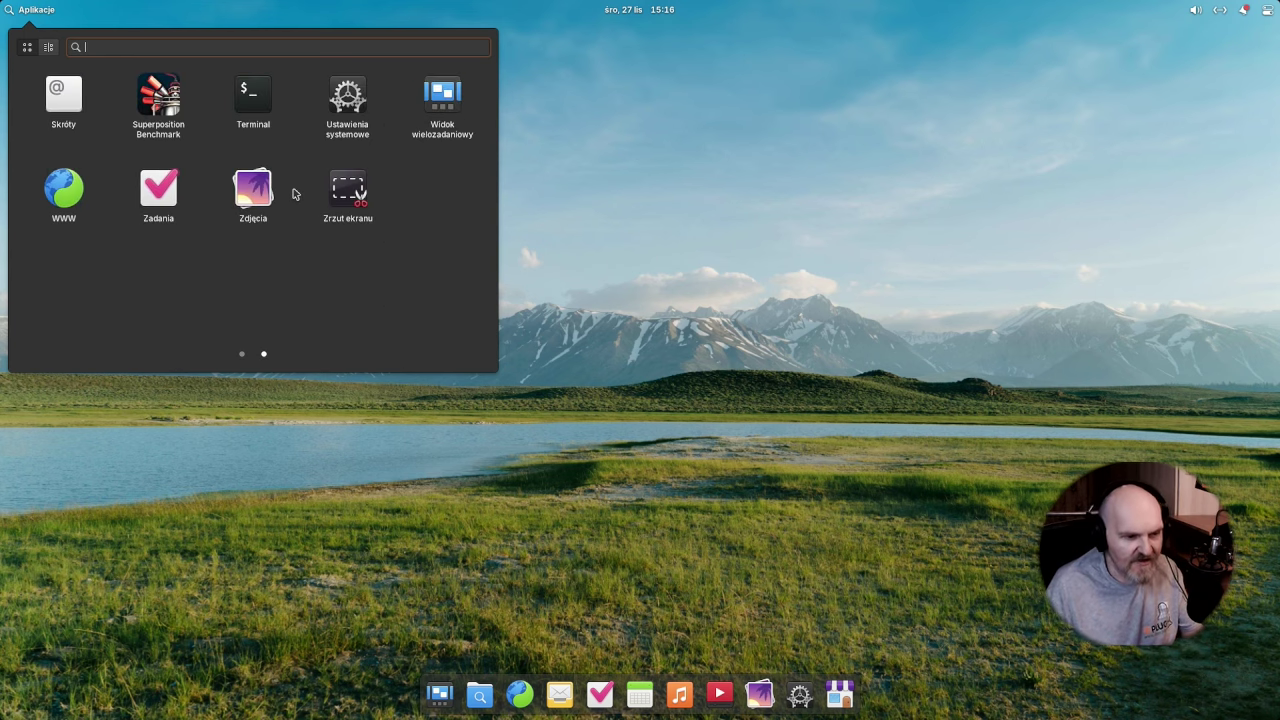
{"action": "scroll", "coordinate": [294, 192], "scroll_direction": "up", "scroll_amount": 1}
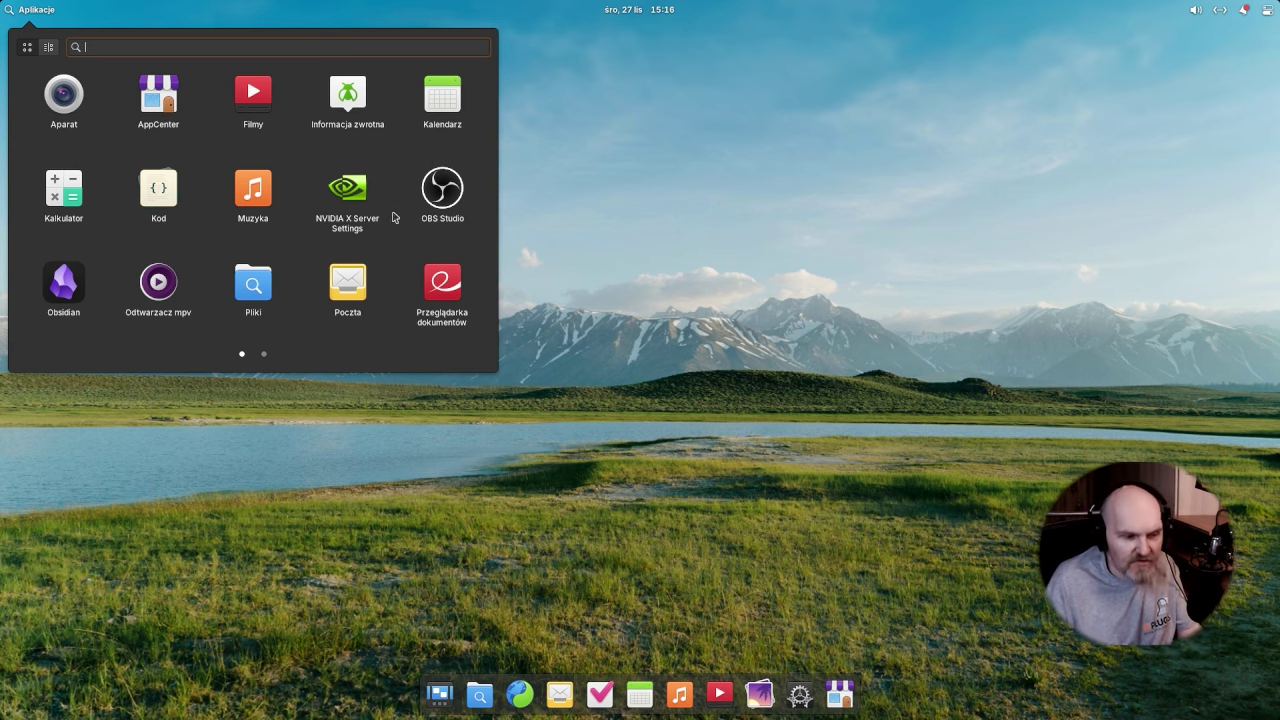
{"action": "scroll", "coordinate": [390, 217], "scroll_direction": "down", "scroll_amount": 1}
{"action": "scroll", "coordinate": [374, 214], "scroll_direction": "up", "scroll_amount": 1}
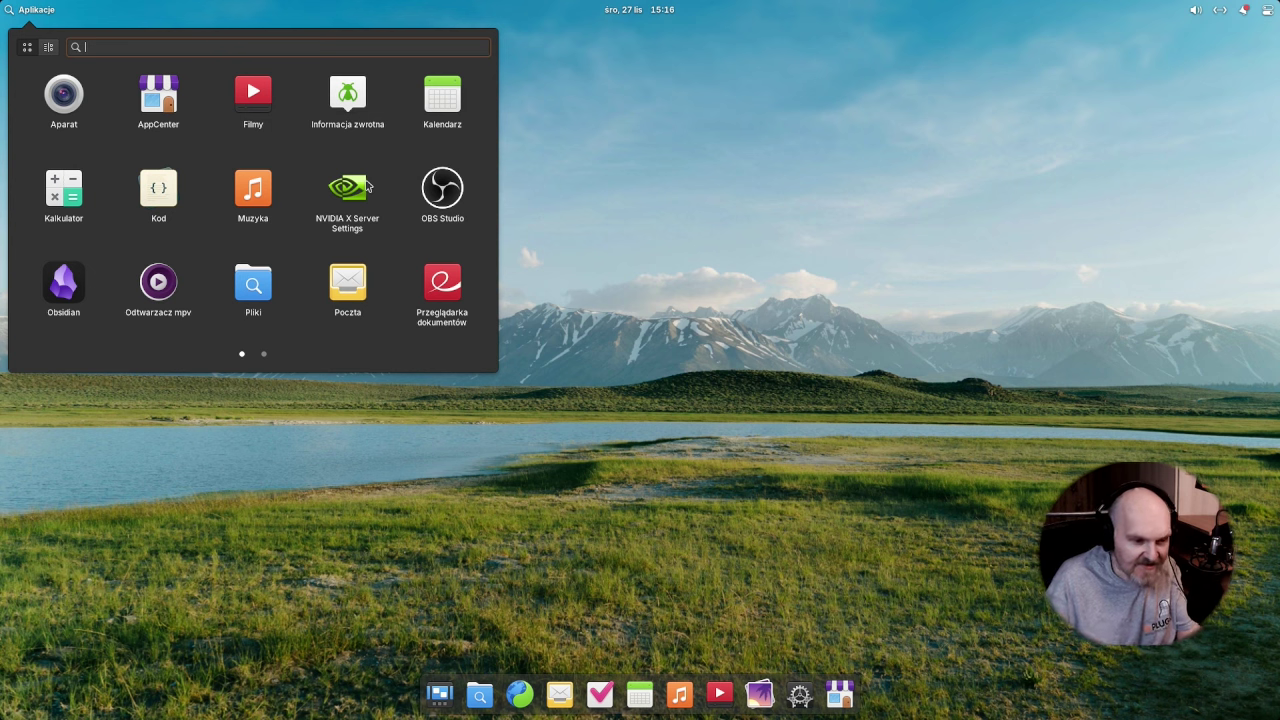
{"action": "left_click", "coordinate": [522, 206]}
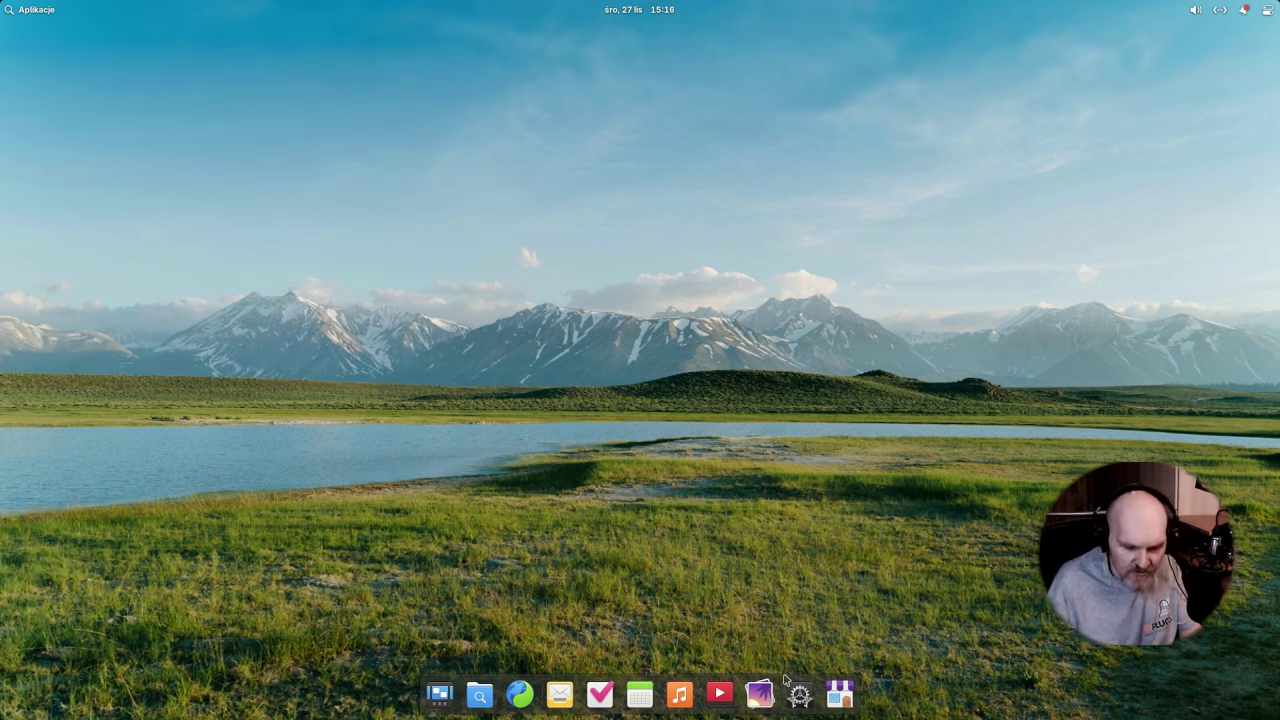
Open the file manager and view its window in the multitasking overview.
{"action": "left_click", "coordinate": [486, 700]}
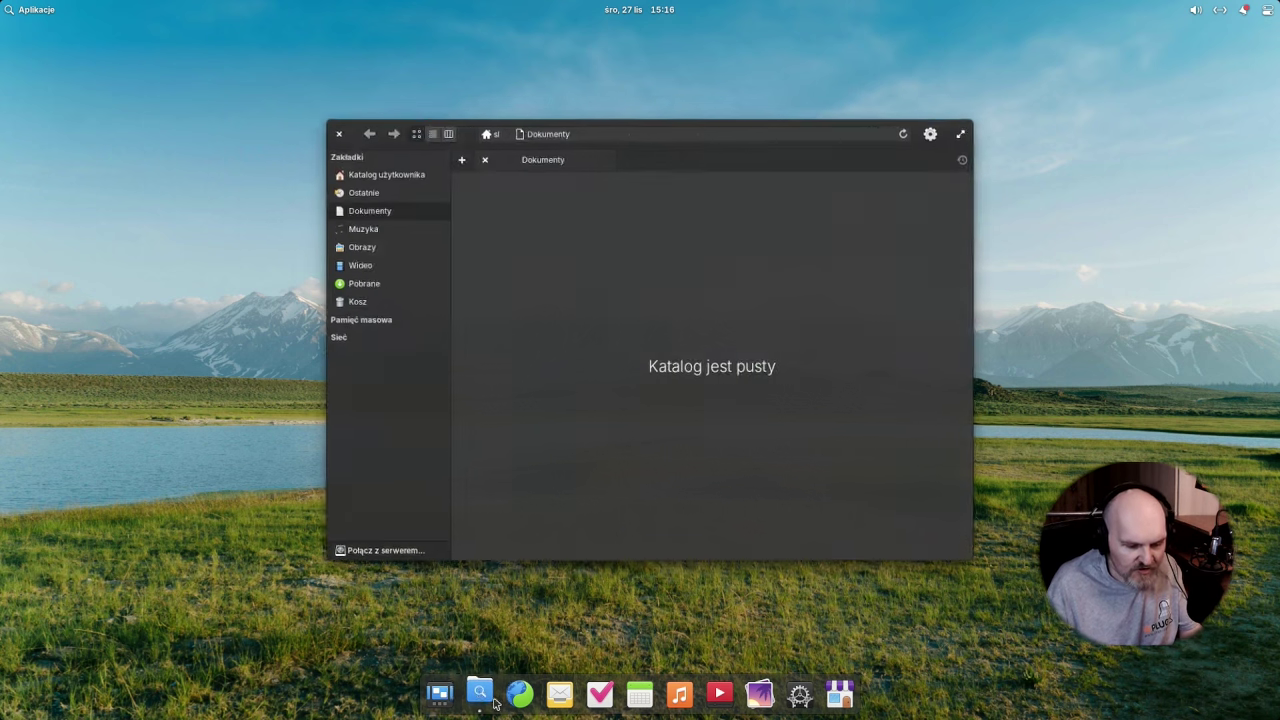
{"action": "left_click", "coordinate": [440, 695]}
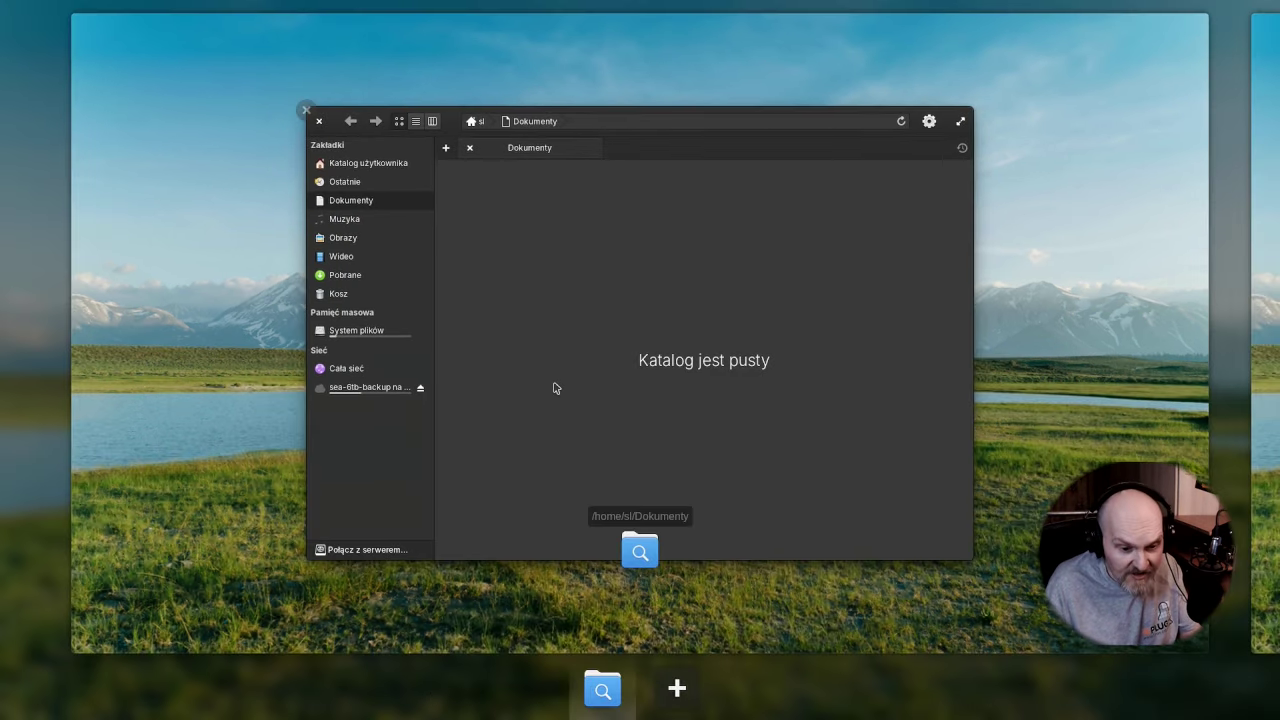
Leave the multitasking overview and return to the file manager window showing Dokumenty.
{"action": "scroll", "coordinate": [535, 303], "scroll_direction": "down", "scroll_amount": 1}
{"action": "scroll", "coordinate": [535, 303], "scroll_direction": "up", "scroll_amount": 1}
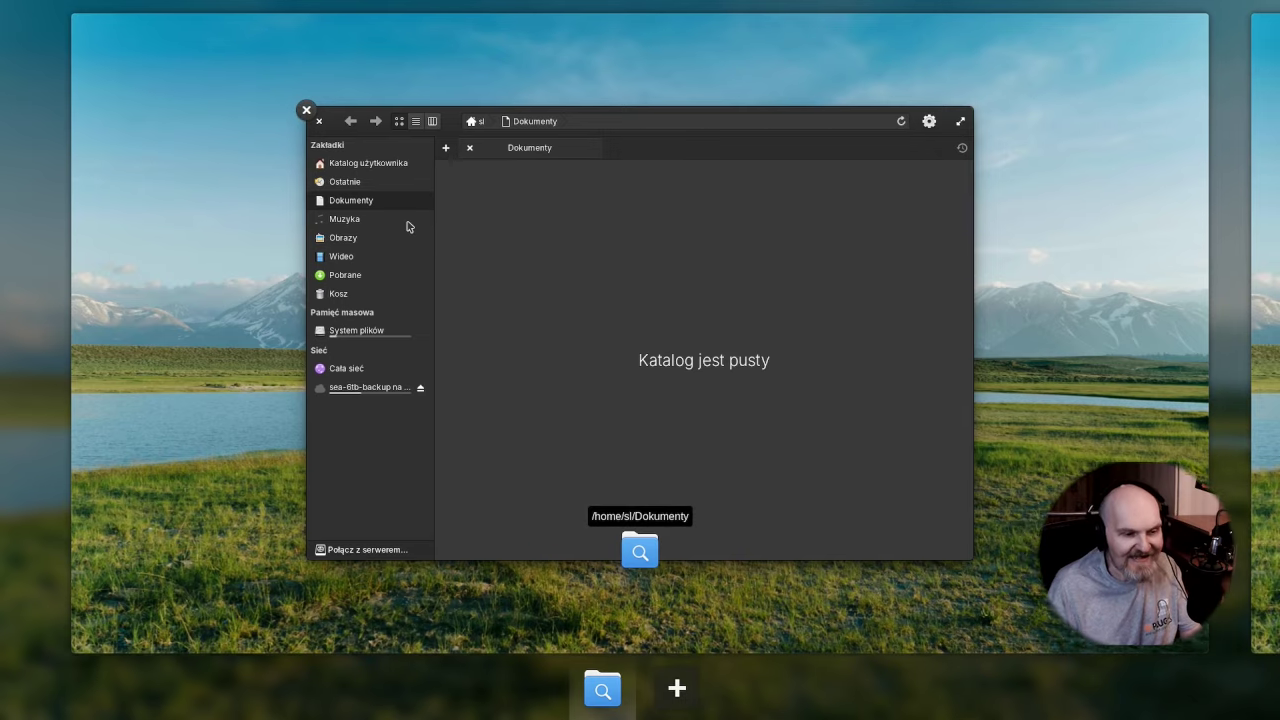
{"action": "left_click", "coordinate": [407, 249]}
View both pages of programs in the Aplikacje launcher, close it, and move the file manager window on the desktop.
{"action": "key", "text": "super"}
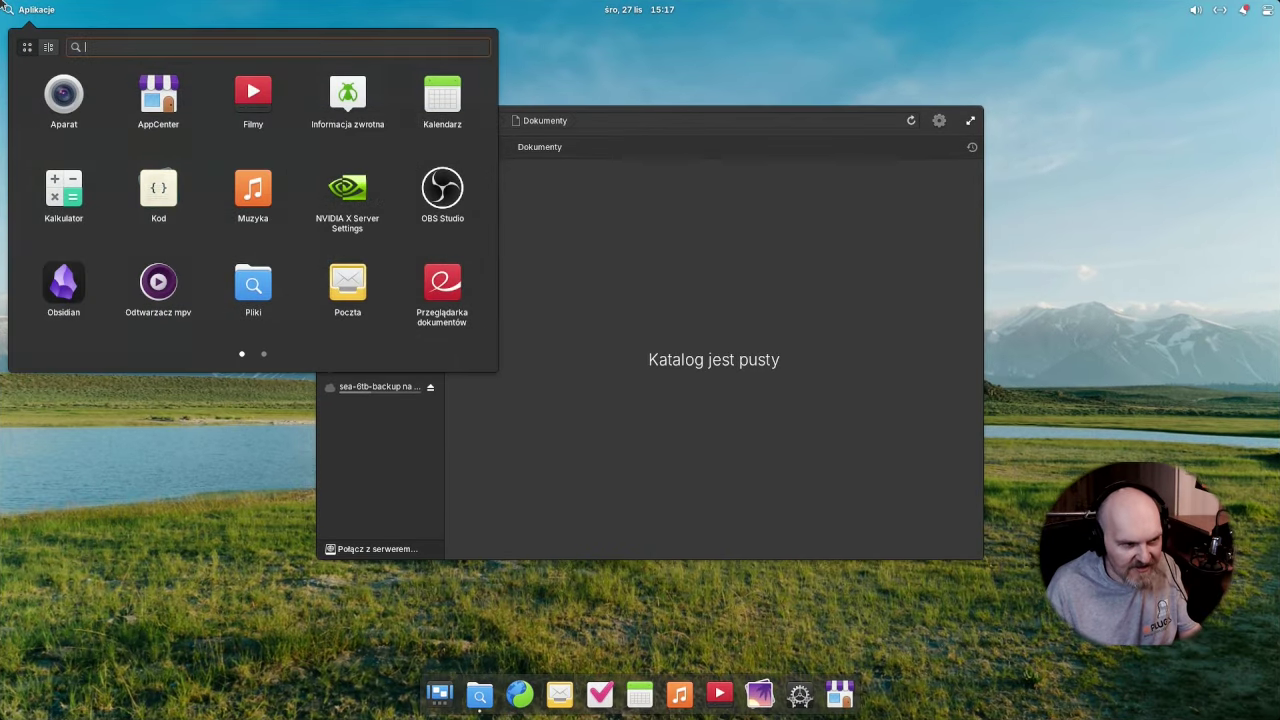
{"action": "scroll", "coordinate": [212, 113], "scroll_direction": "down", "scroll_amount": 1}
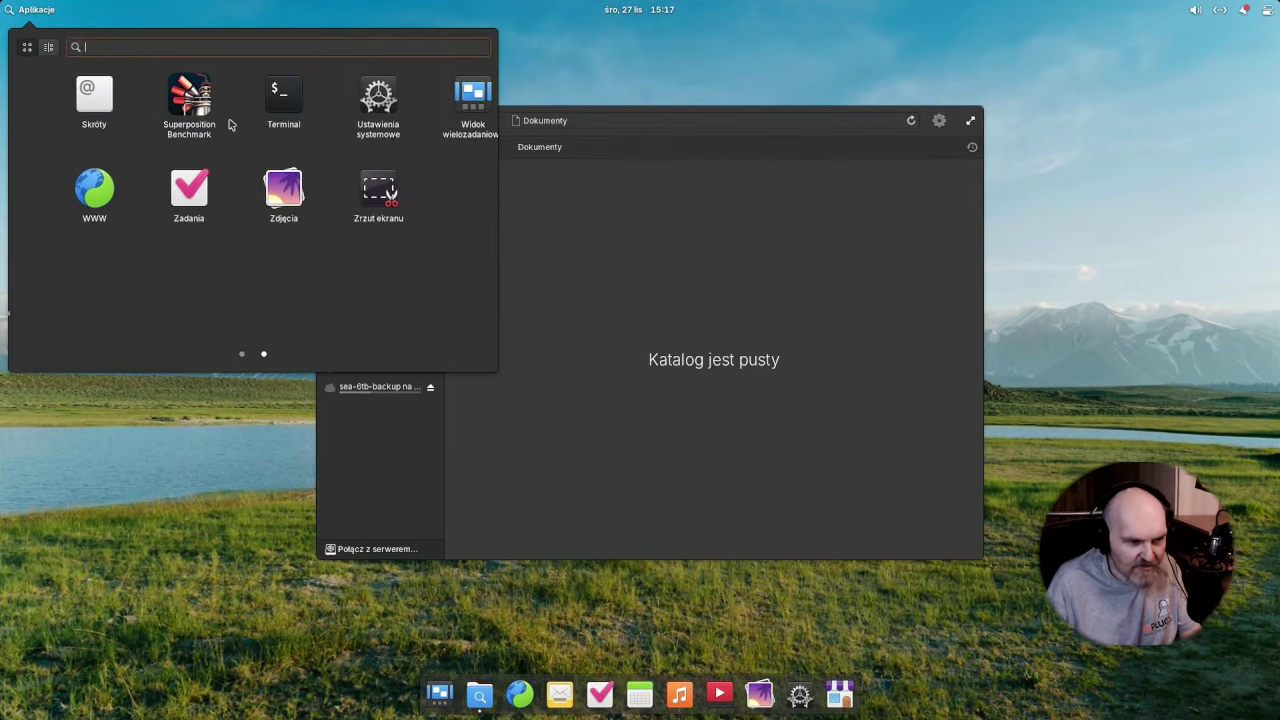
{"action": "left_click", "coordinate": [19, 5]}
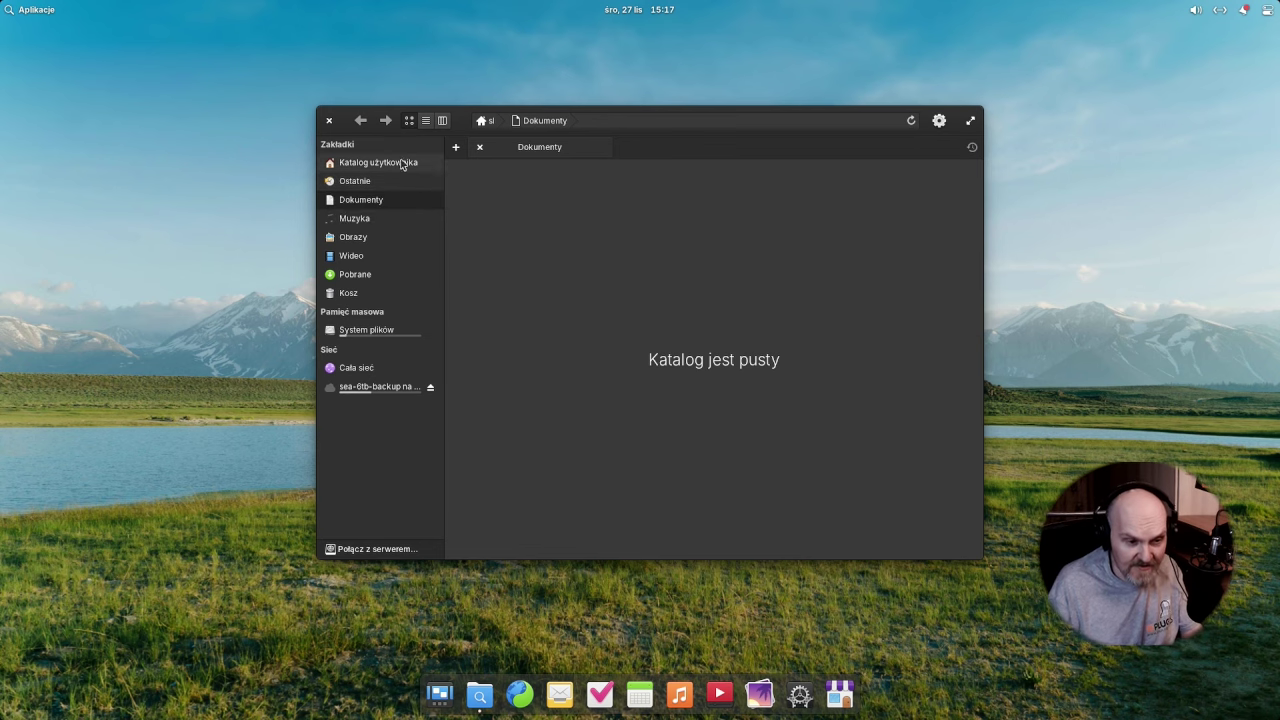
{"action": "left_click_drag", "start_coordinate": [343, 128], "coordinate": [295, 210]}
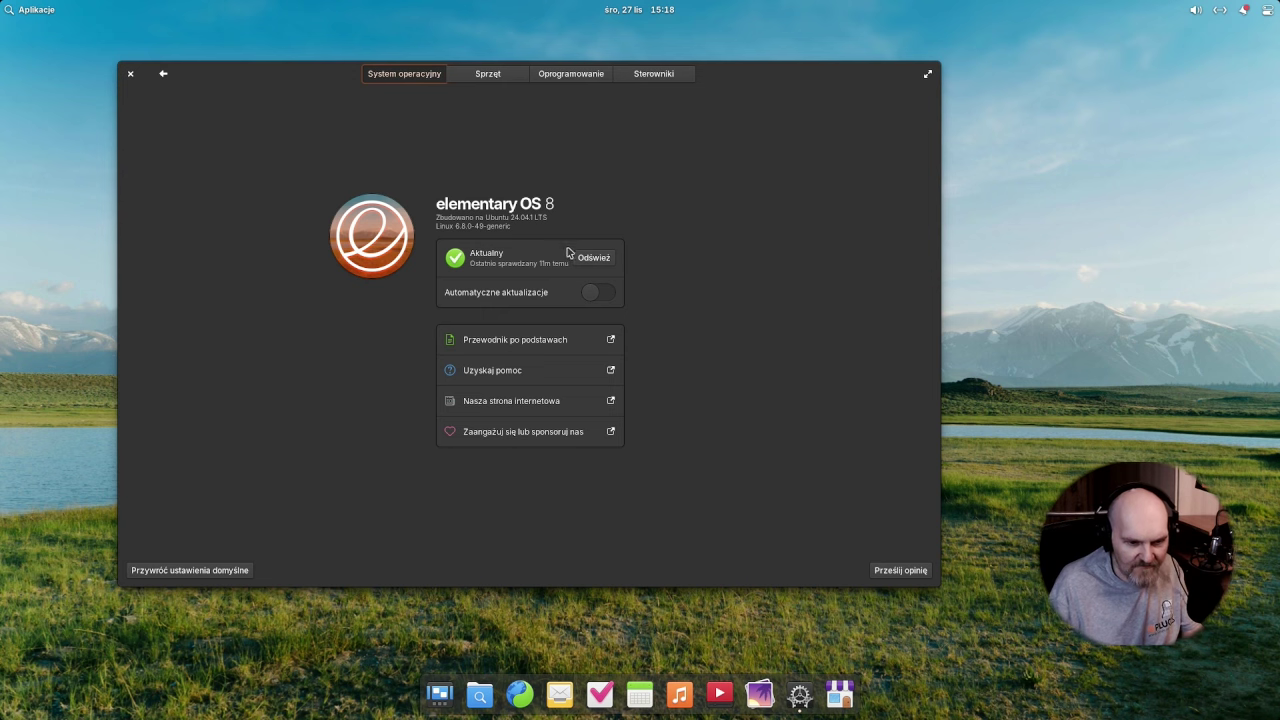
View the Oprogramowanie and Sterowniki pages of the system information and return to the System operacyjny page.
{"action": "left_click", "coordinate": [570, 75]}
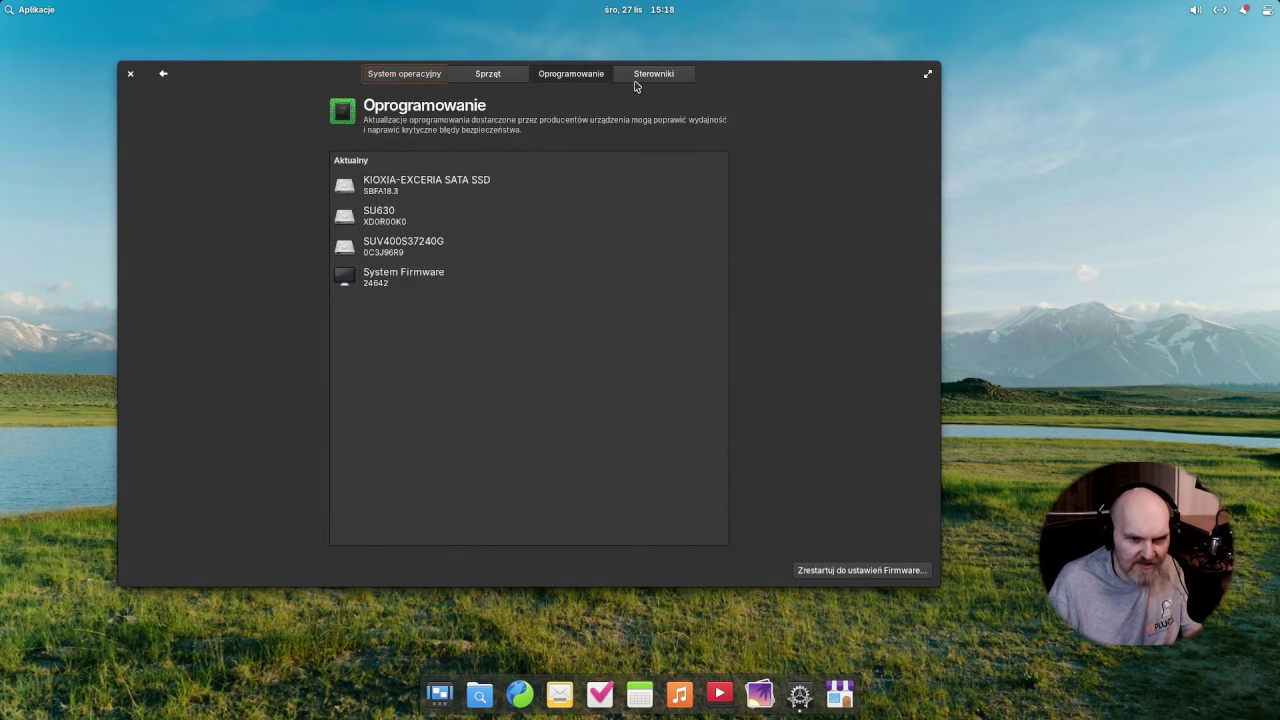
{"action": "left_click", "coordinate": [636, 86]}
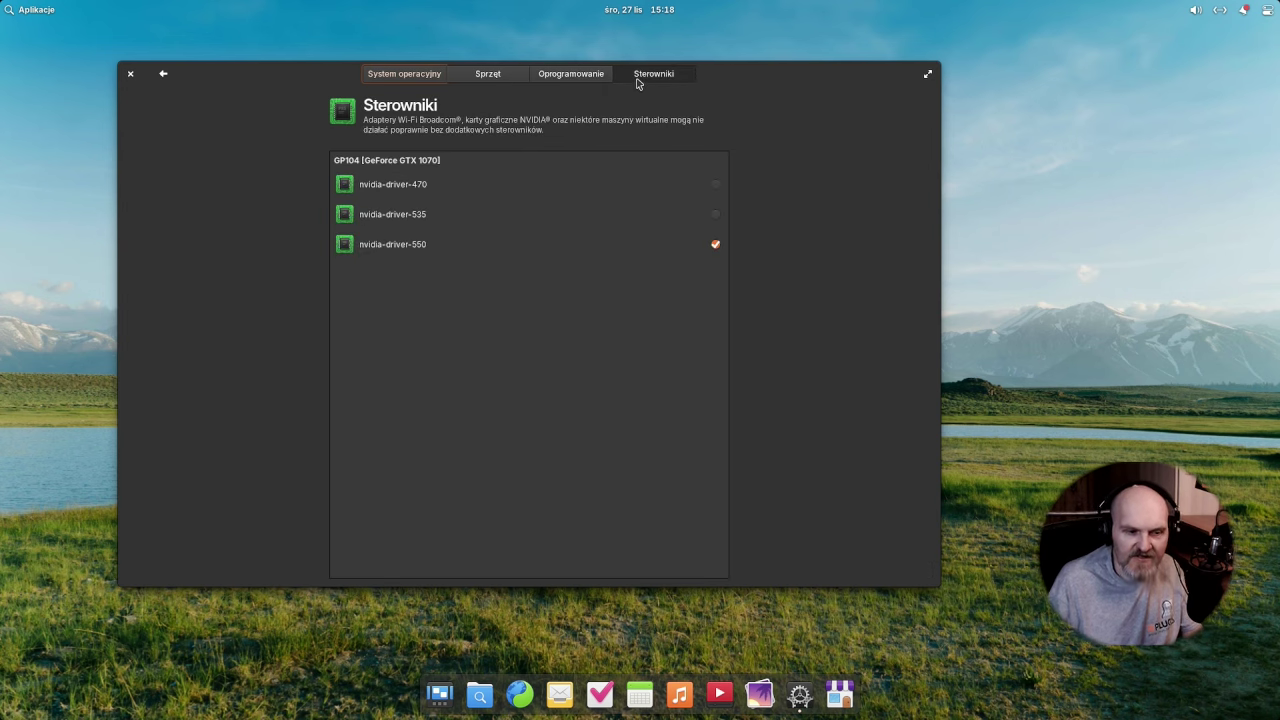
{"action": "left_click", "coordinate": [422, 76]}
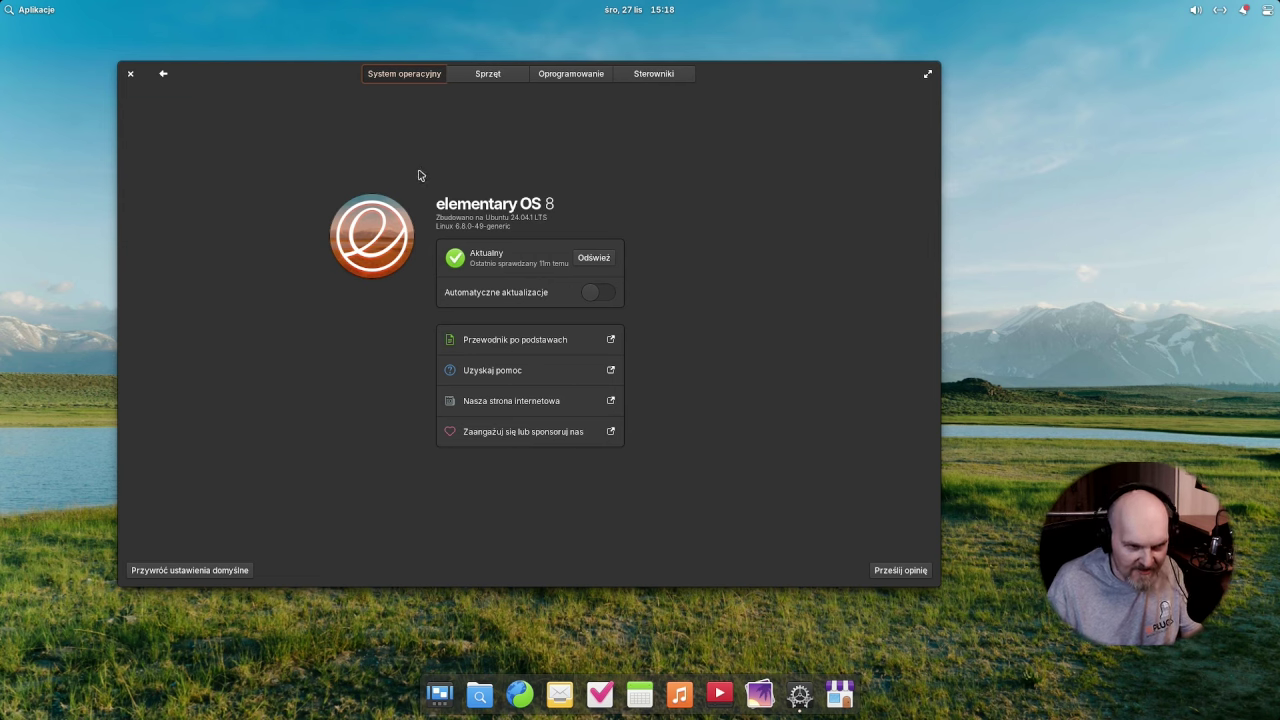